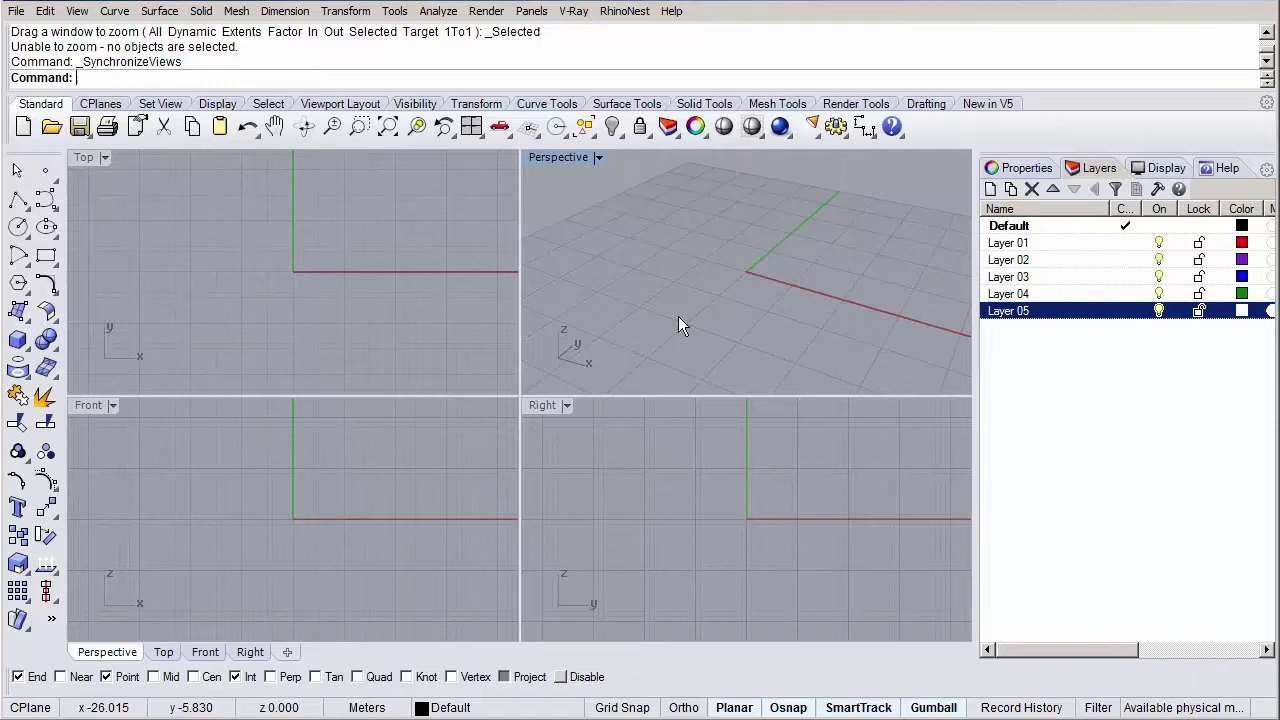
# Create the PictureFrames layer with GroundFloor and 1st_Floor sublayers.
pyautogui.click(990, 189)
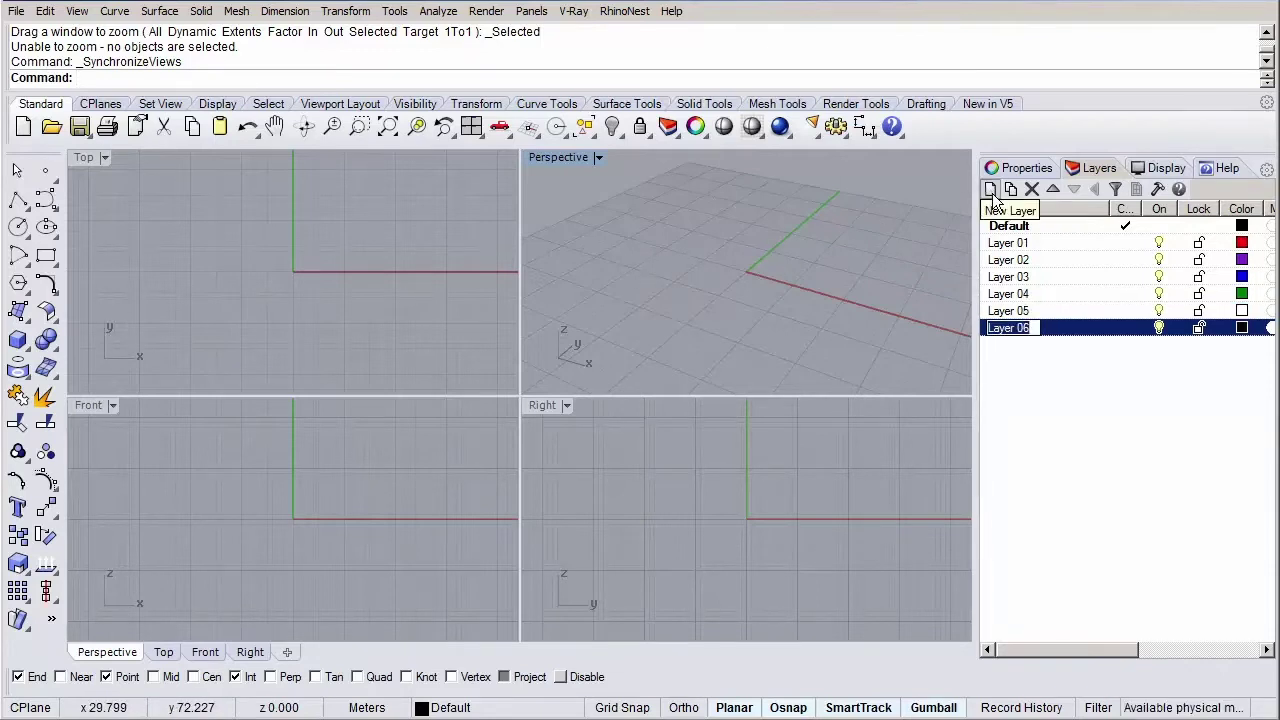
pyautogui.write('PictureFrames')
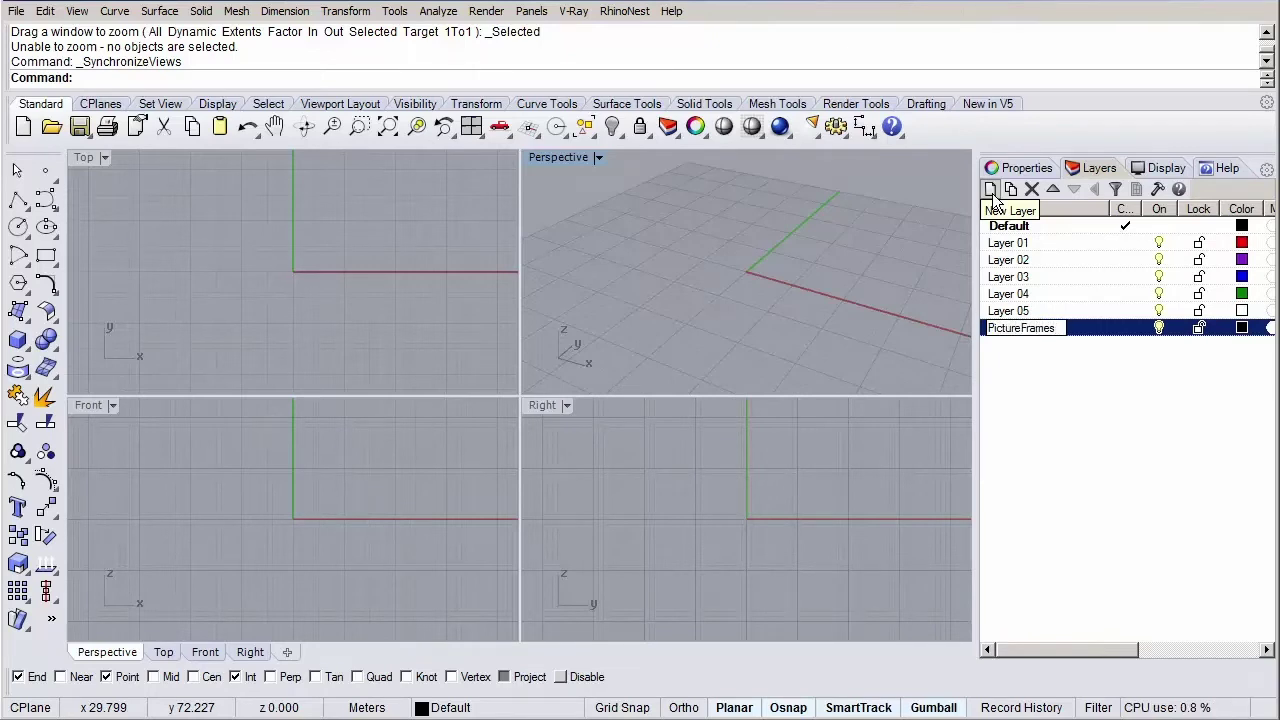
pyautogui.click(1010, 190)
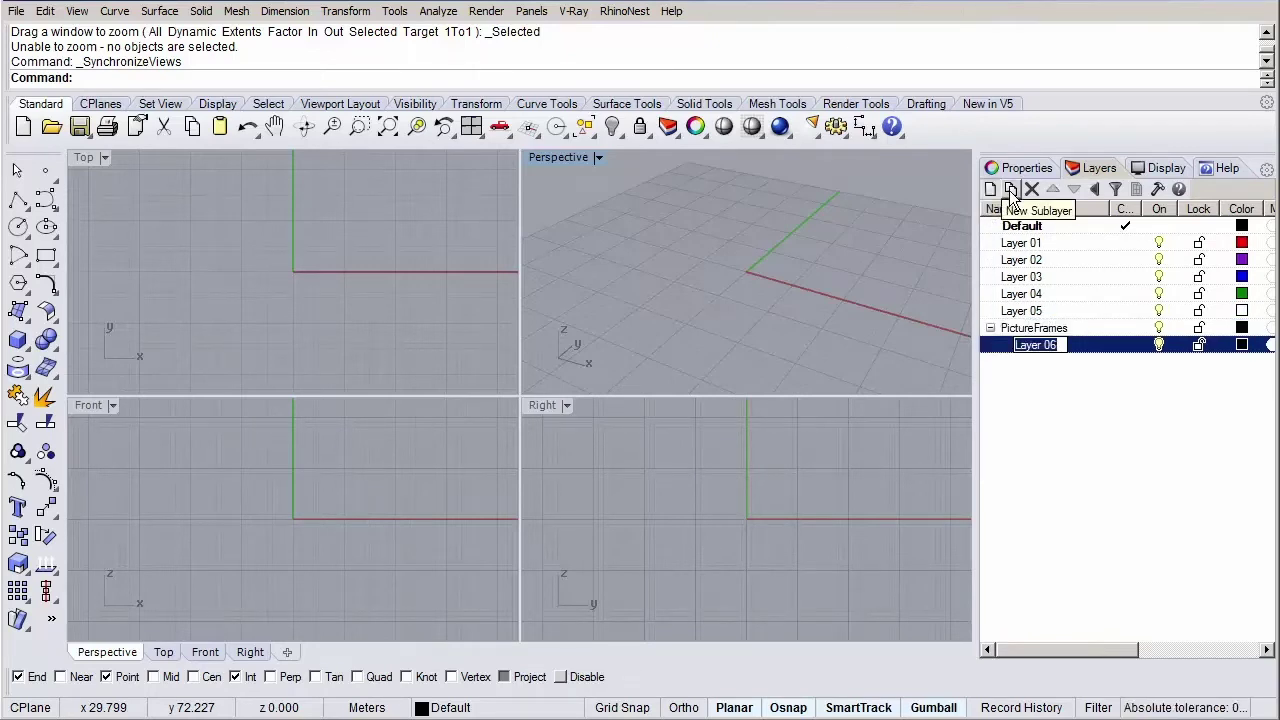
pyautogui.write('GroundFloor')
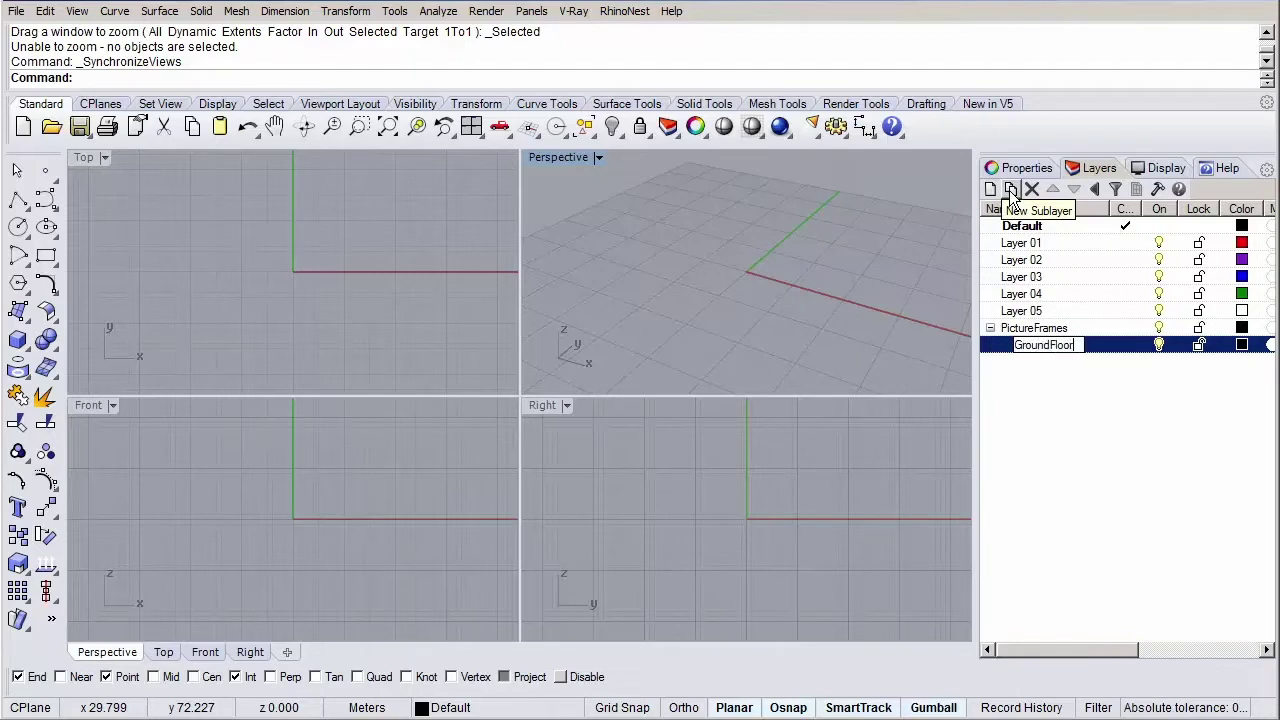
pyautogui.click(995, 190)
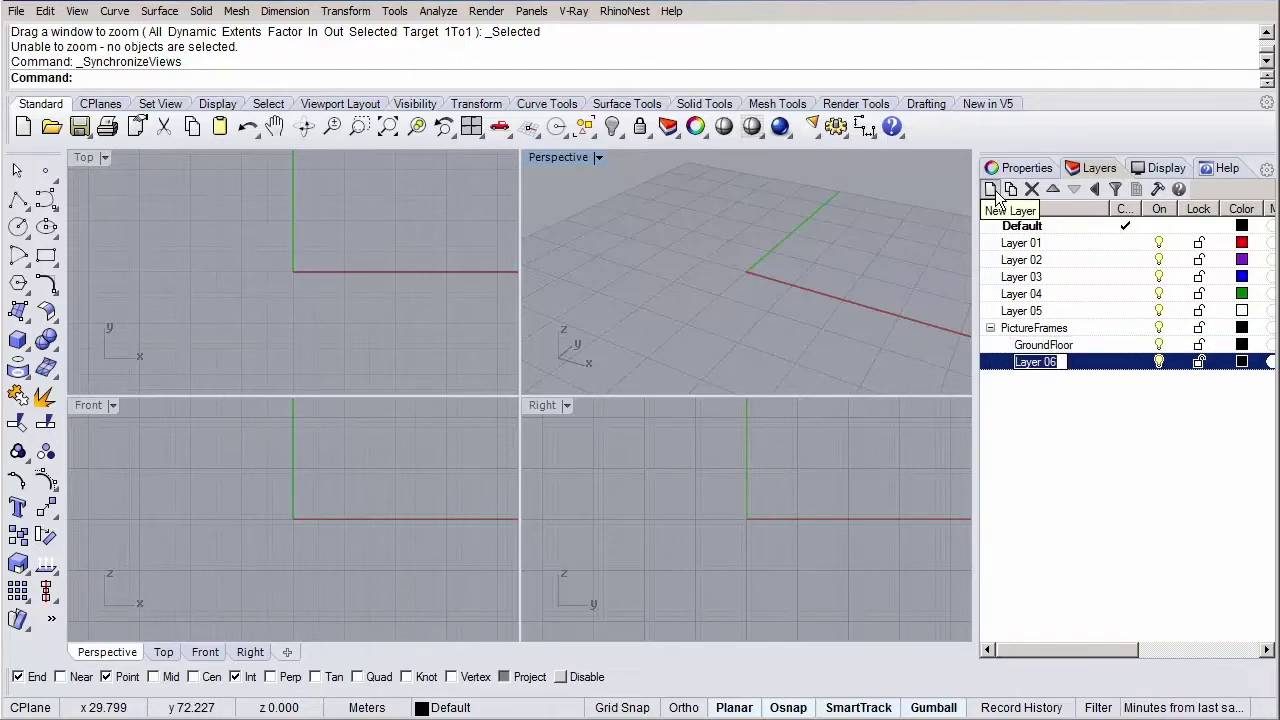
pyautogui.write('1S')
pyautogui.press('BackSpace')
pyautogui.write('st_')
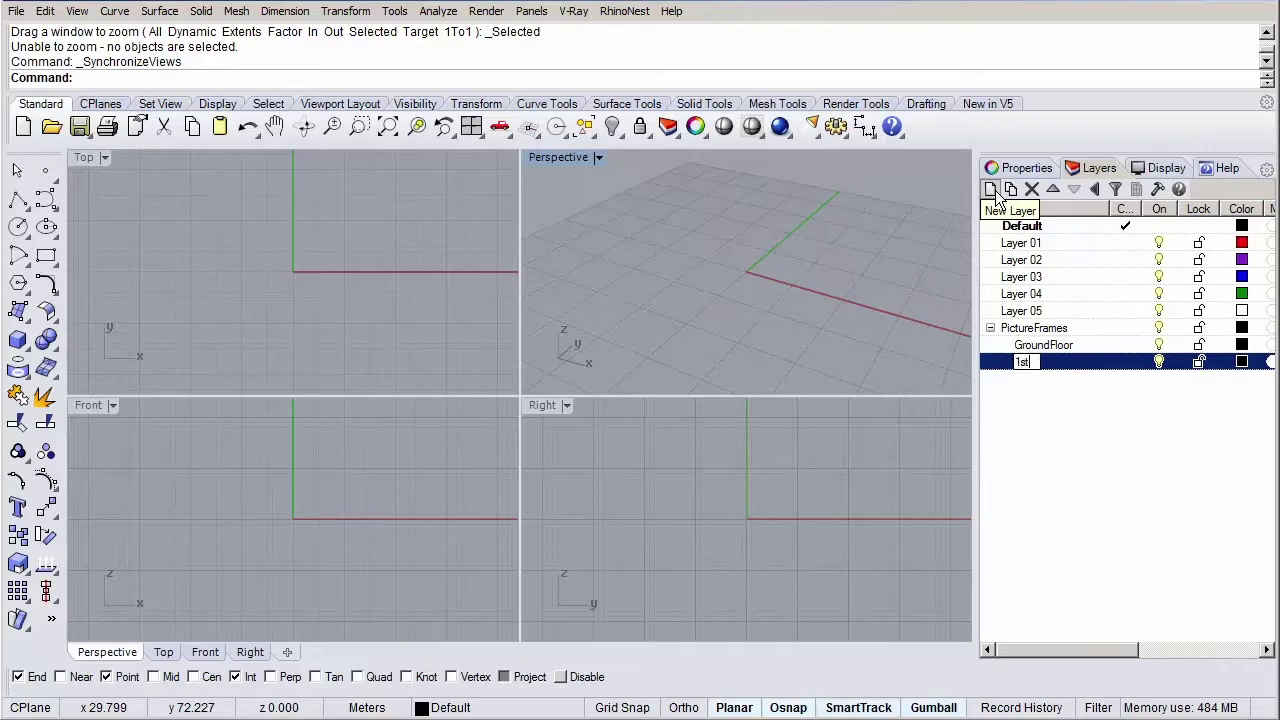
pyautogui.write('Floor')
# Add a Roof sublayer and make GroundFloor the current layer.
pyautogui.click(995, 190)
pyautogui.write('Roof')
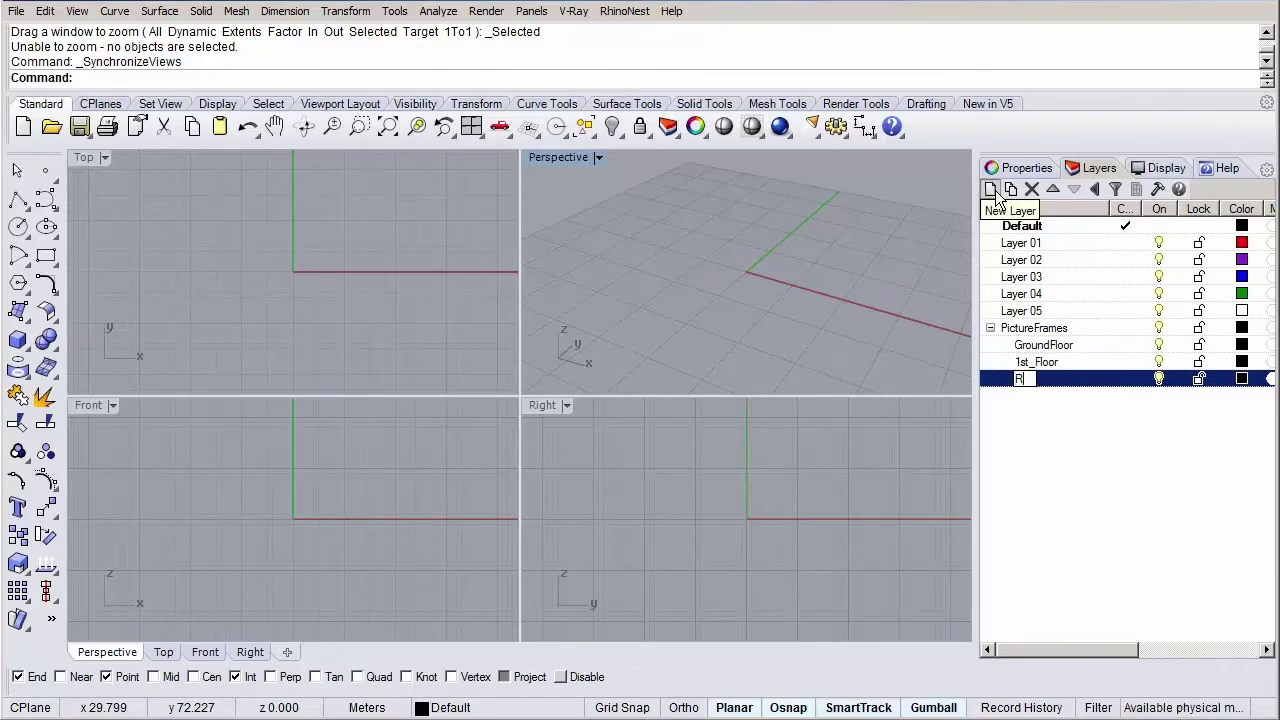
pyautogui.press('Return')
pyautogui.click(1132, 346)
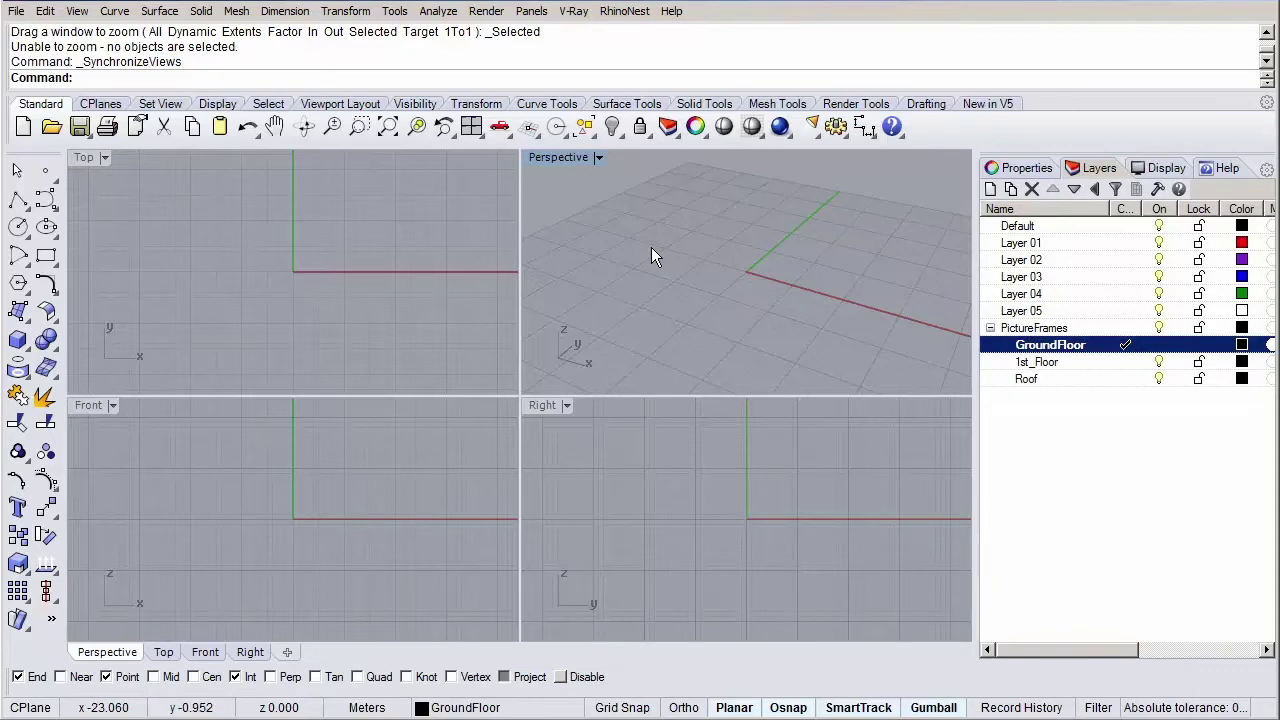
# Run PictureFrame and load FloorPlans.jpg from the VillaSavoyeCourse PictureFrames folder.
pyautogui.write('PictureFrame')
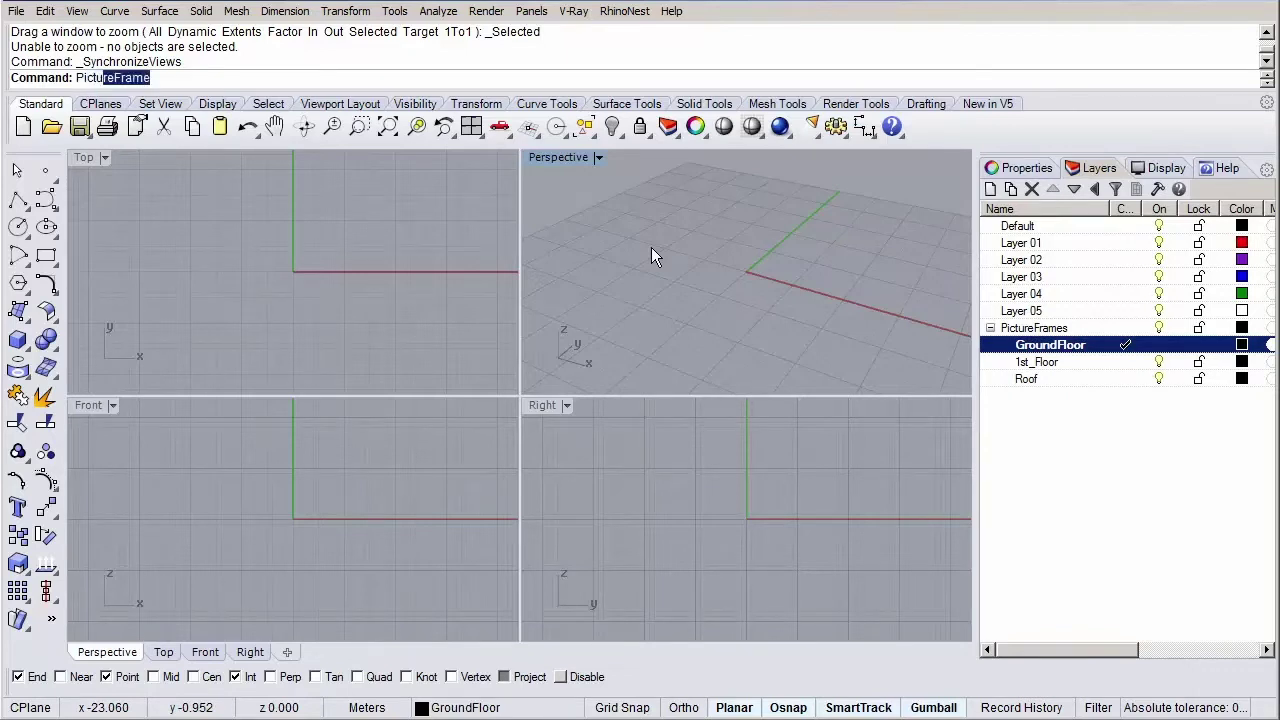
pyautogui.press('Return')
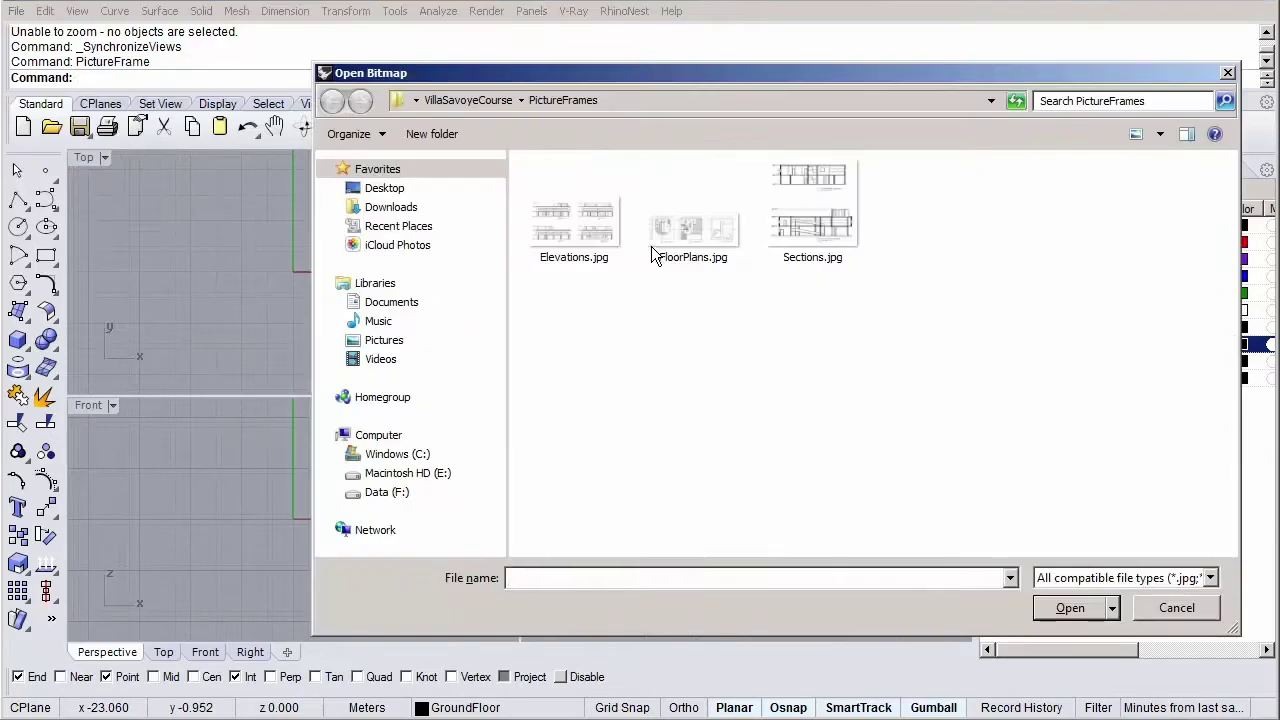
pyautogui.click(477, 100)
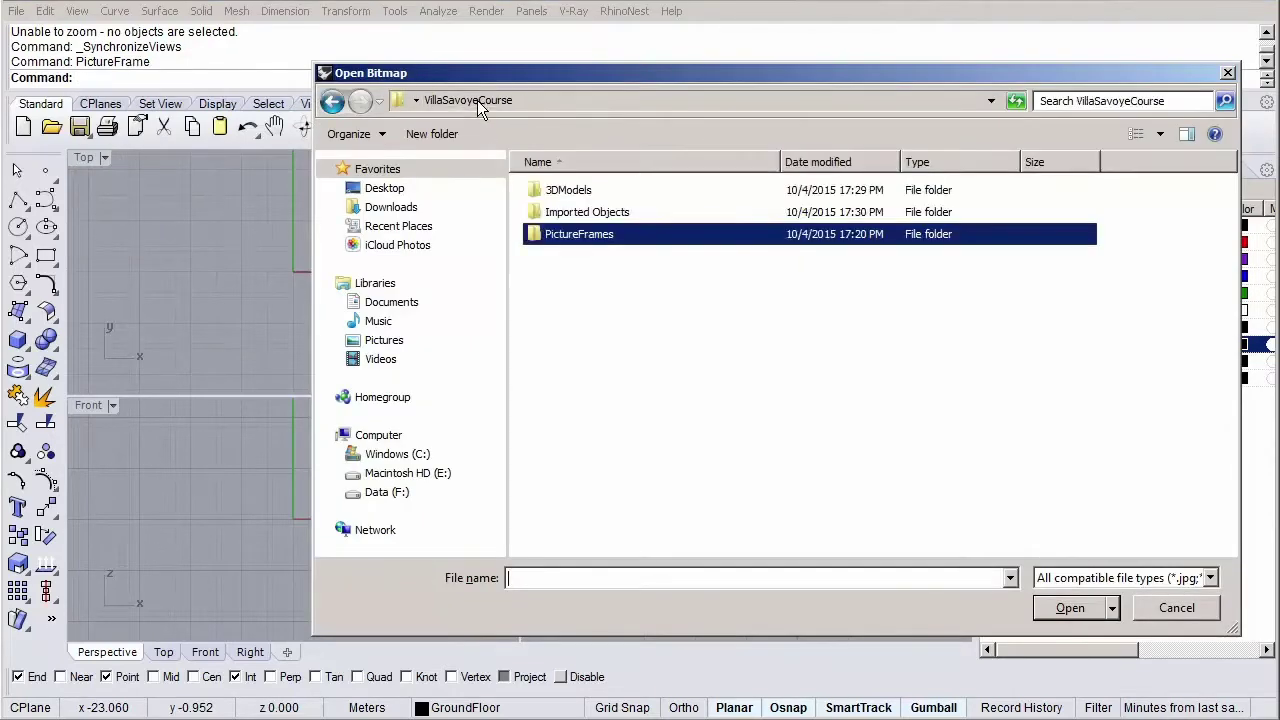
pyautogui.doubleClick(589, 240)
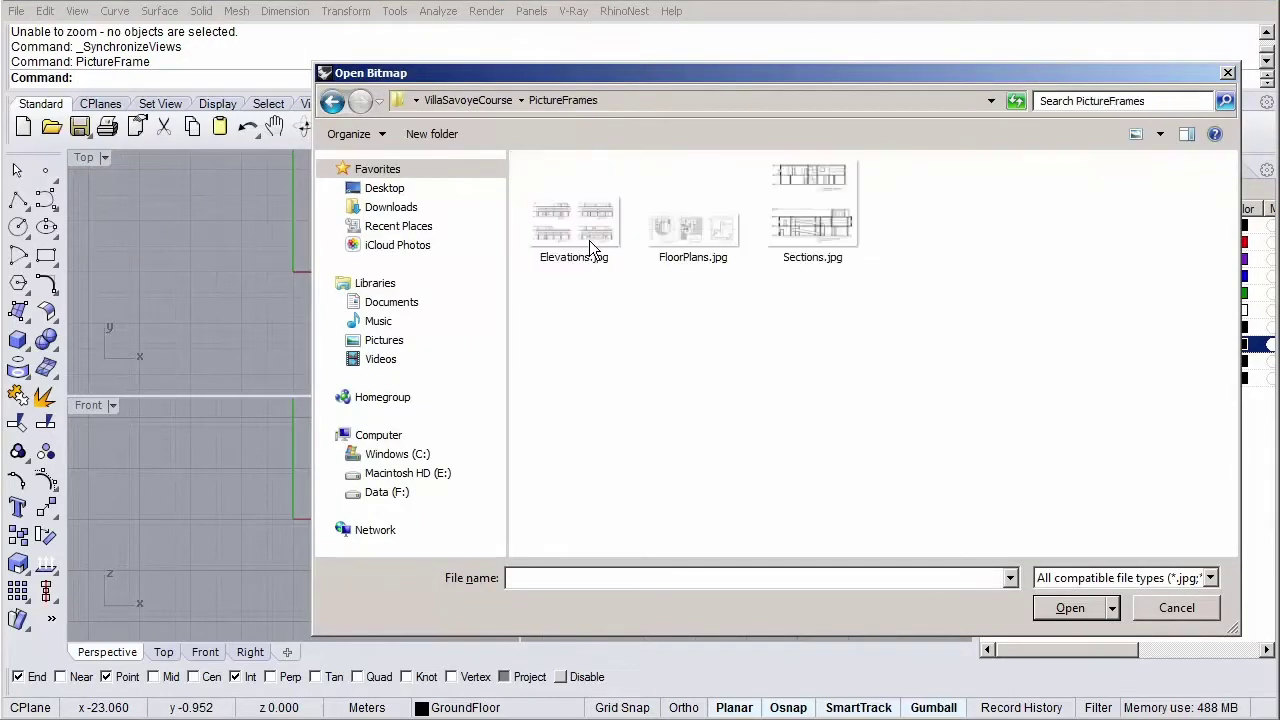
pyautogui.click(703, 241)
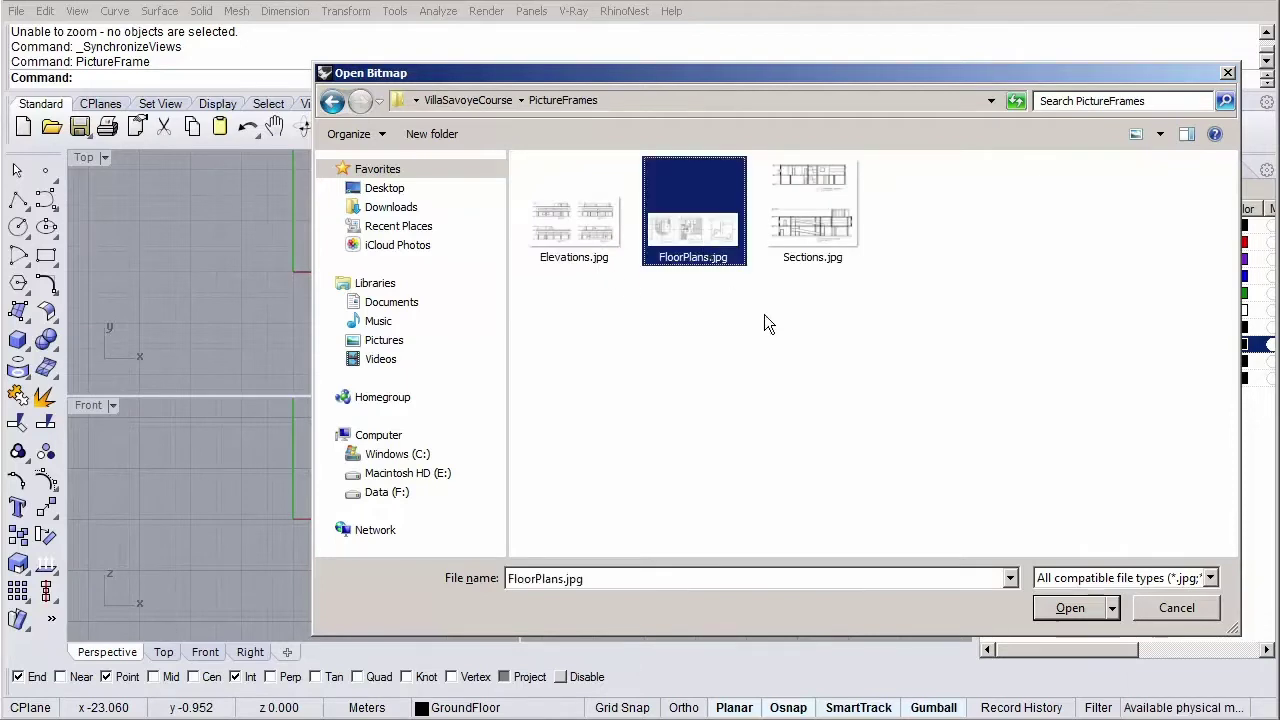
pyautogui.click(1068, 609)
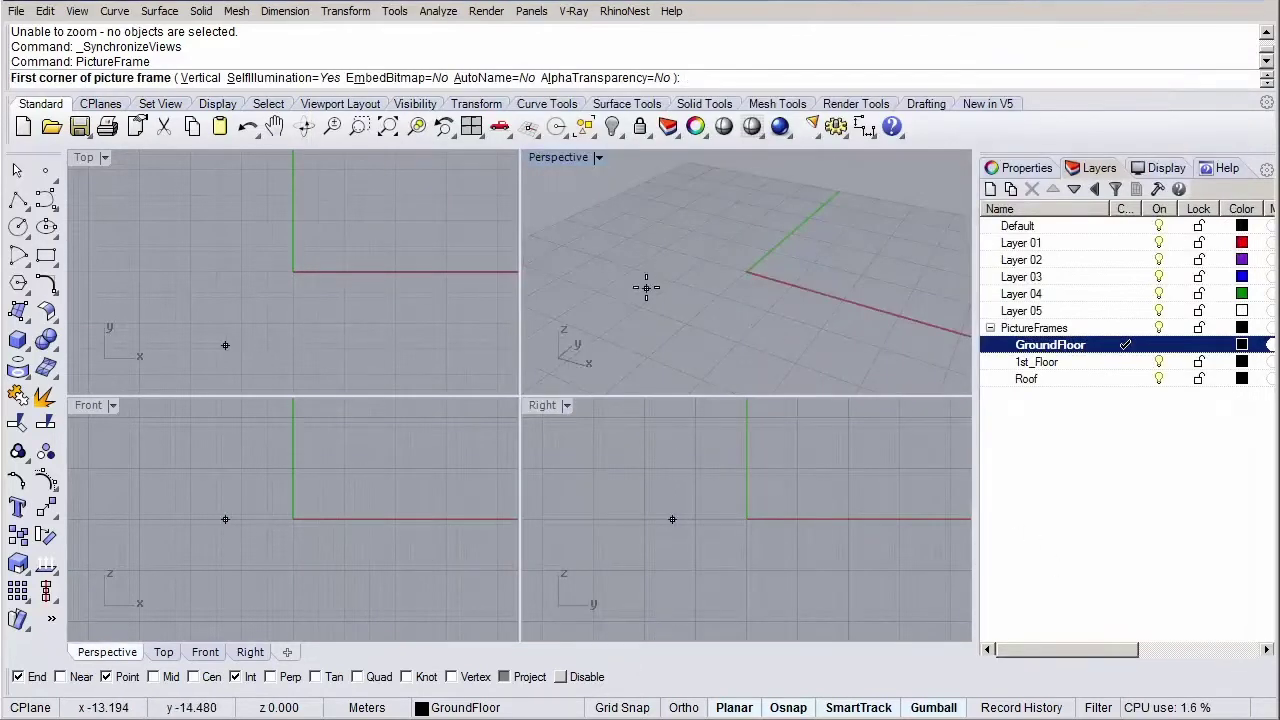
# Maximize the Top view and place the FloorPlans.jpg frame from corner 0,0, Ortho on.
pyautogui.doubleClick(84, 158)
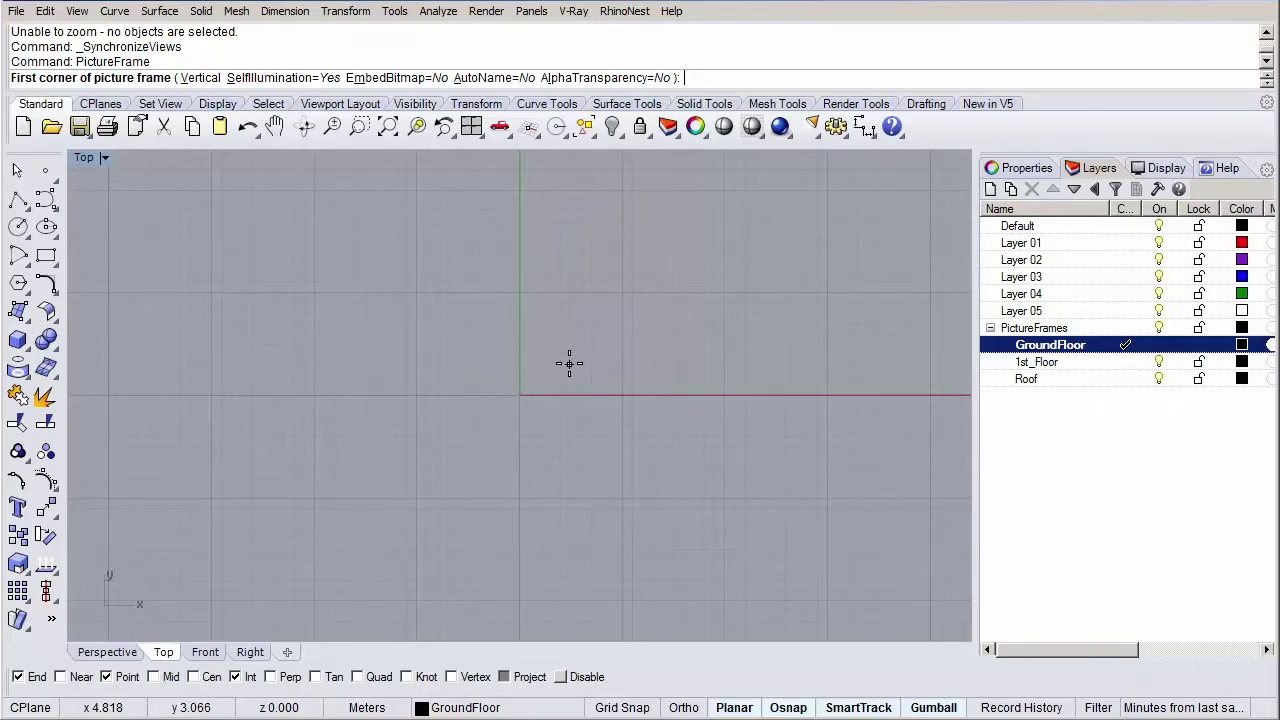
pyautogui.write('0,0')
pyautogui.press('Return')
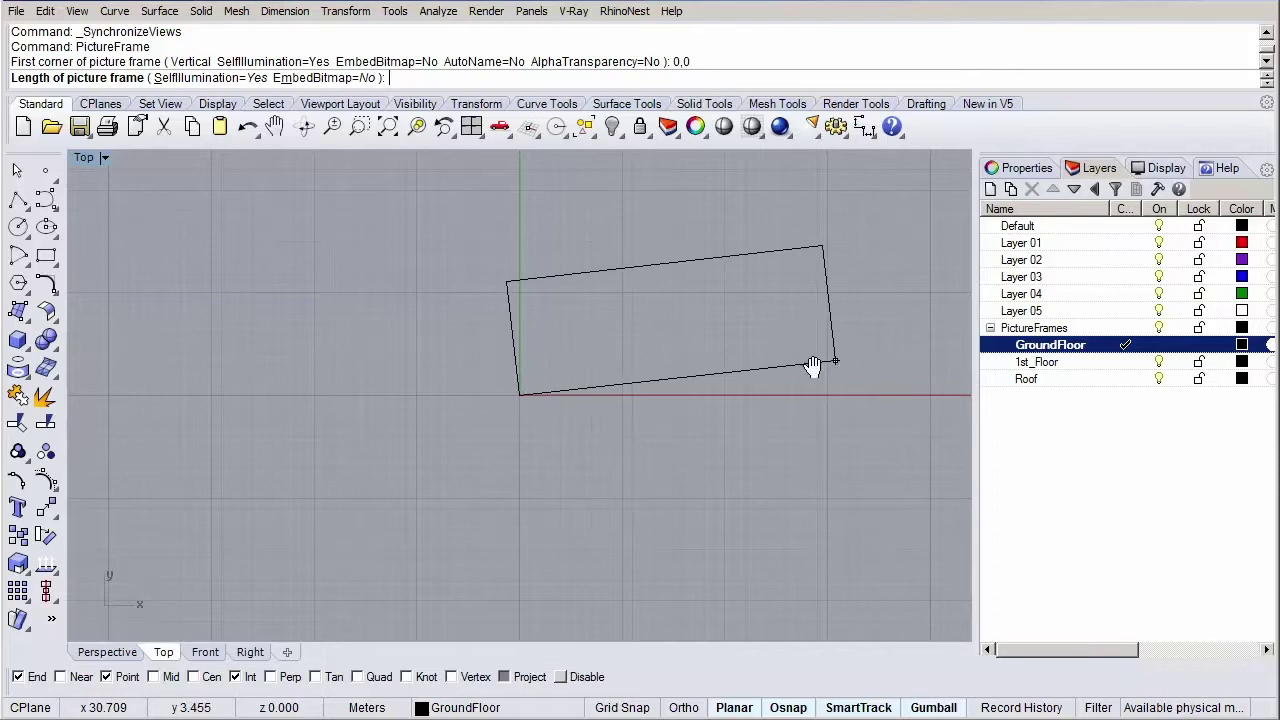
pyautogui.moveTo(814, 366); pyautogui.dragTo(577, 449, button='right')
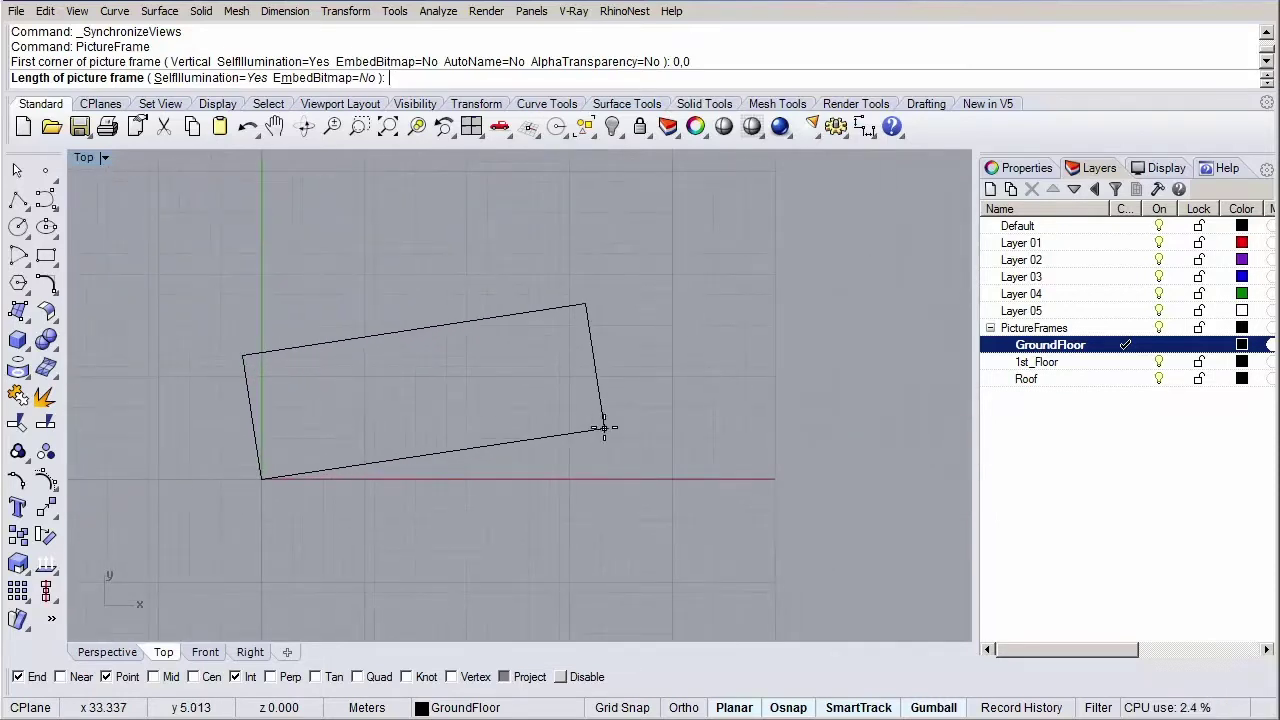
pyautogui.press('F8')
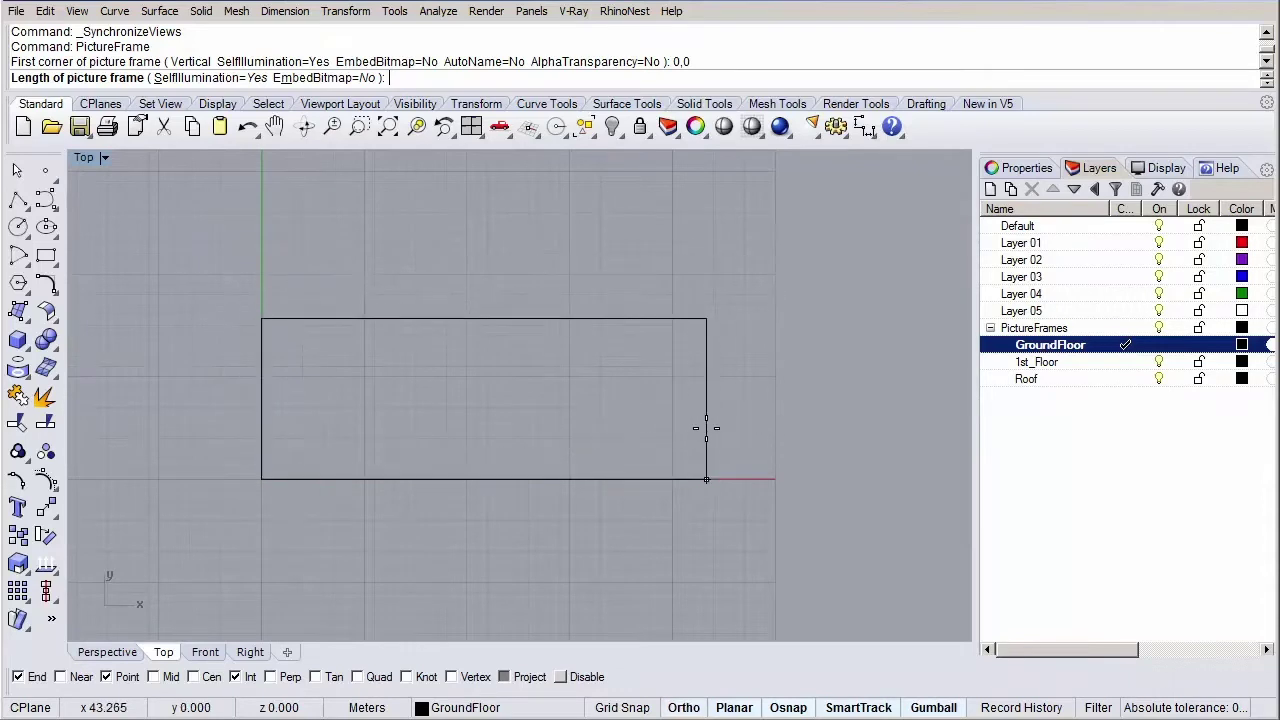
pyautogui.click(738, 429)
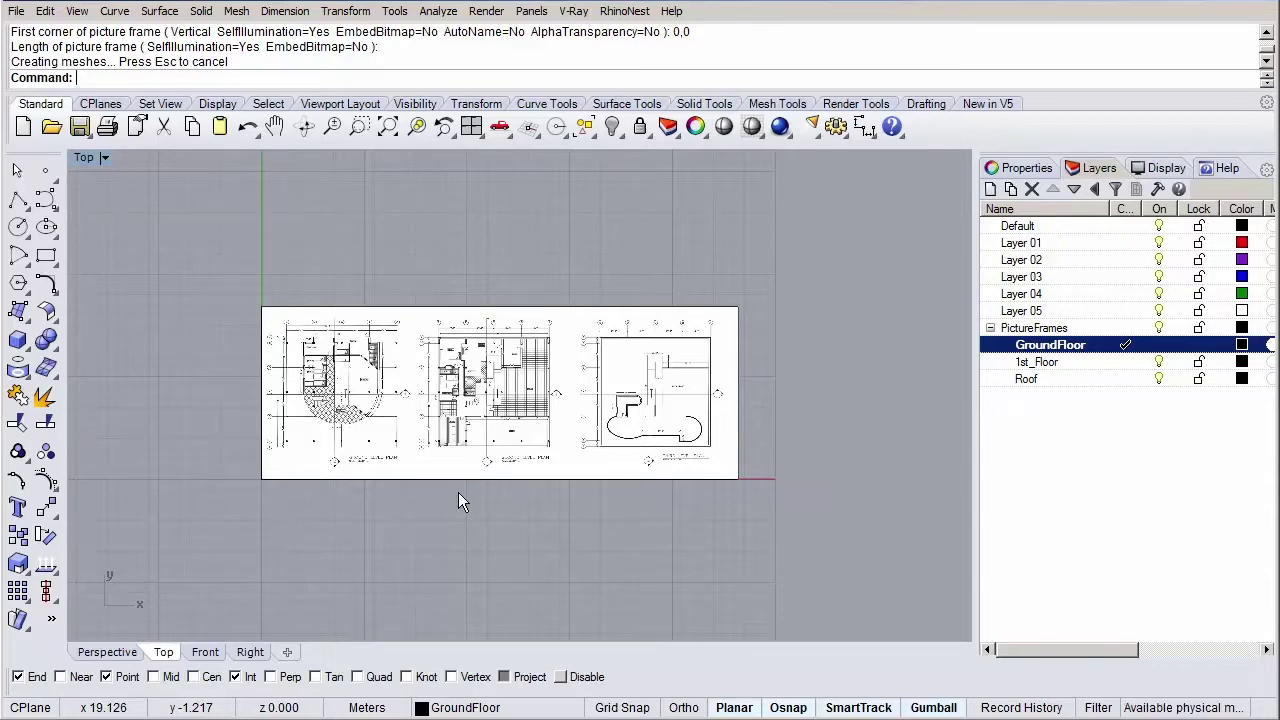
# Start a polyline at the grid point on line 6 left of the Wash room.
pyautogui.moveTo(463, 491); pyautogui.dragTo(547, 494, button='right')
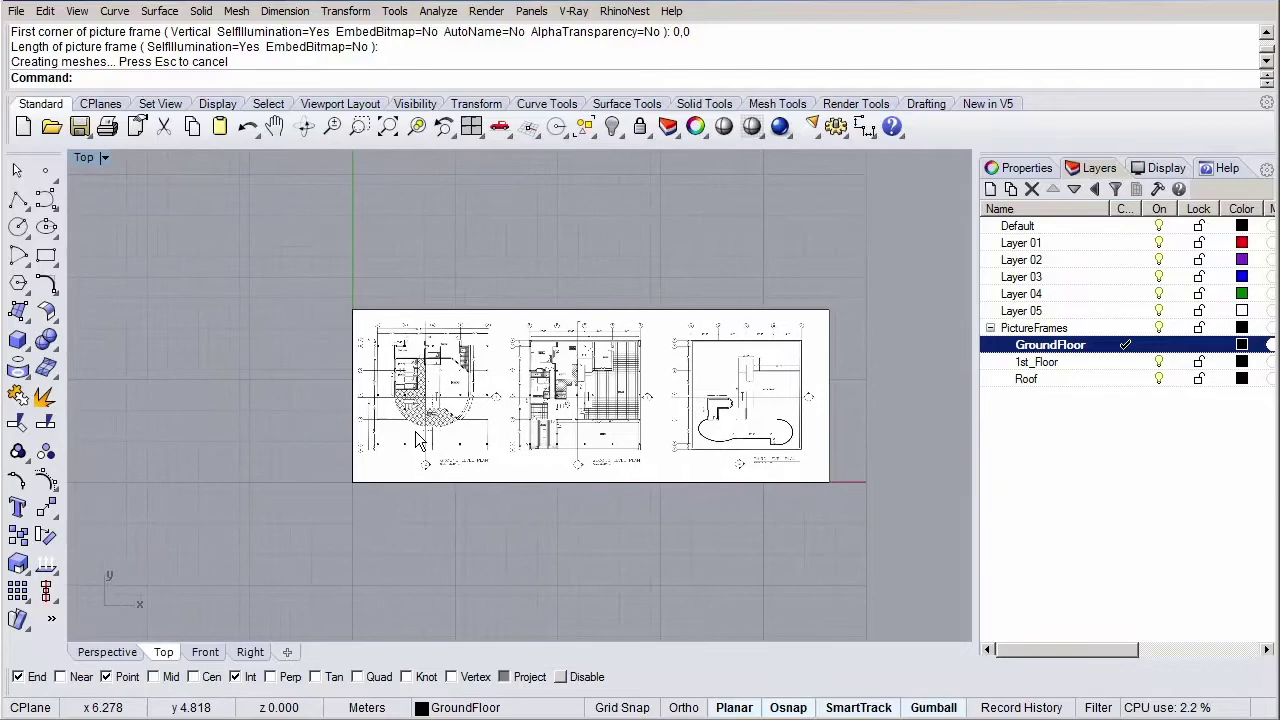
pyautogui.scroll(3, 418, 440)
pyautogui.scroll(2, 355, 227)
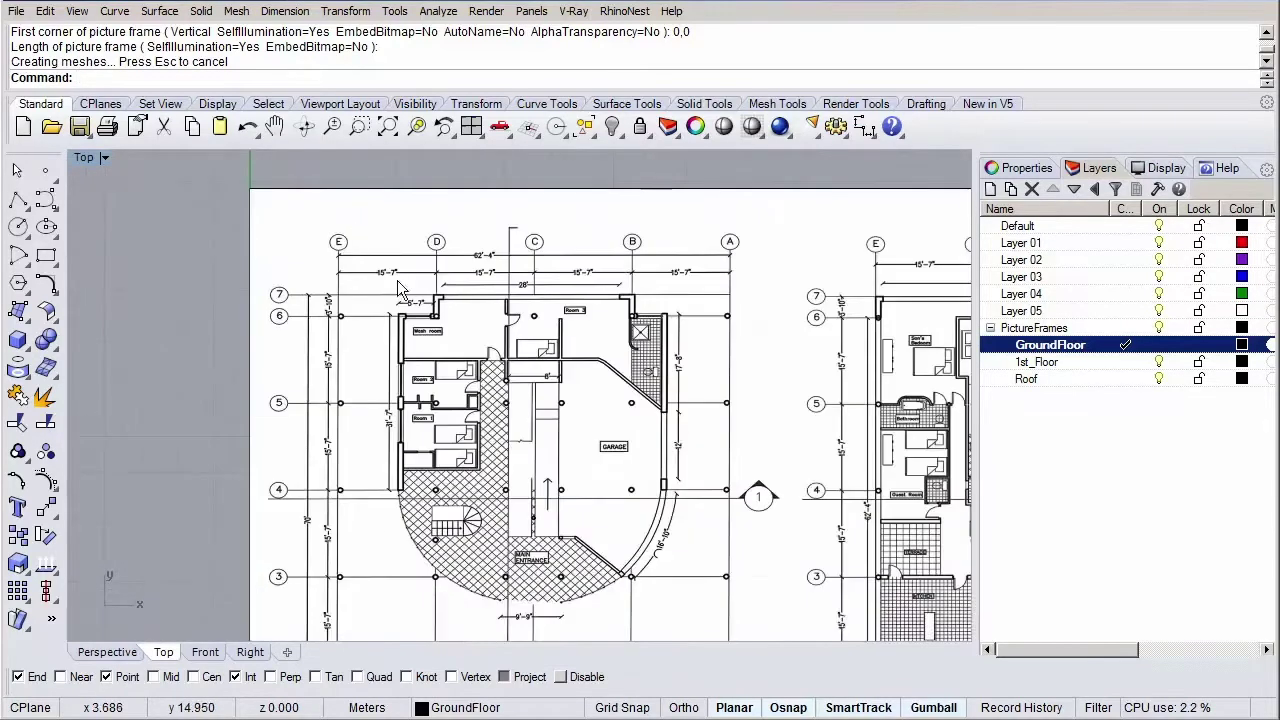
pyautogui.scroll(5, 360, 302)
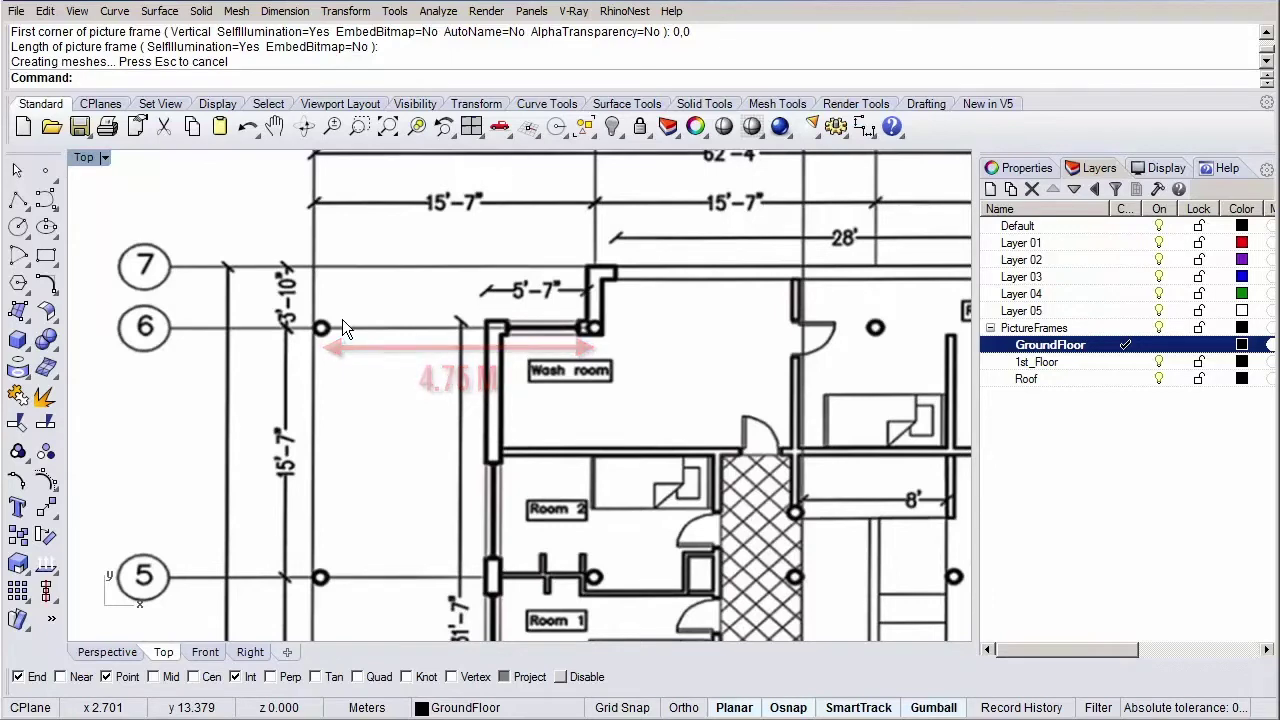
pyautogui.scroll(1, 432, 330)
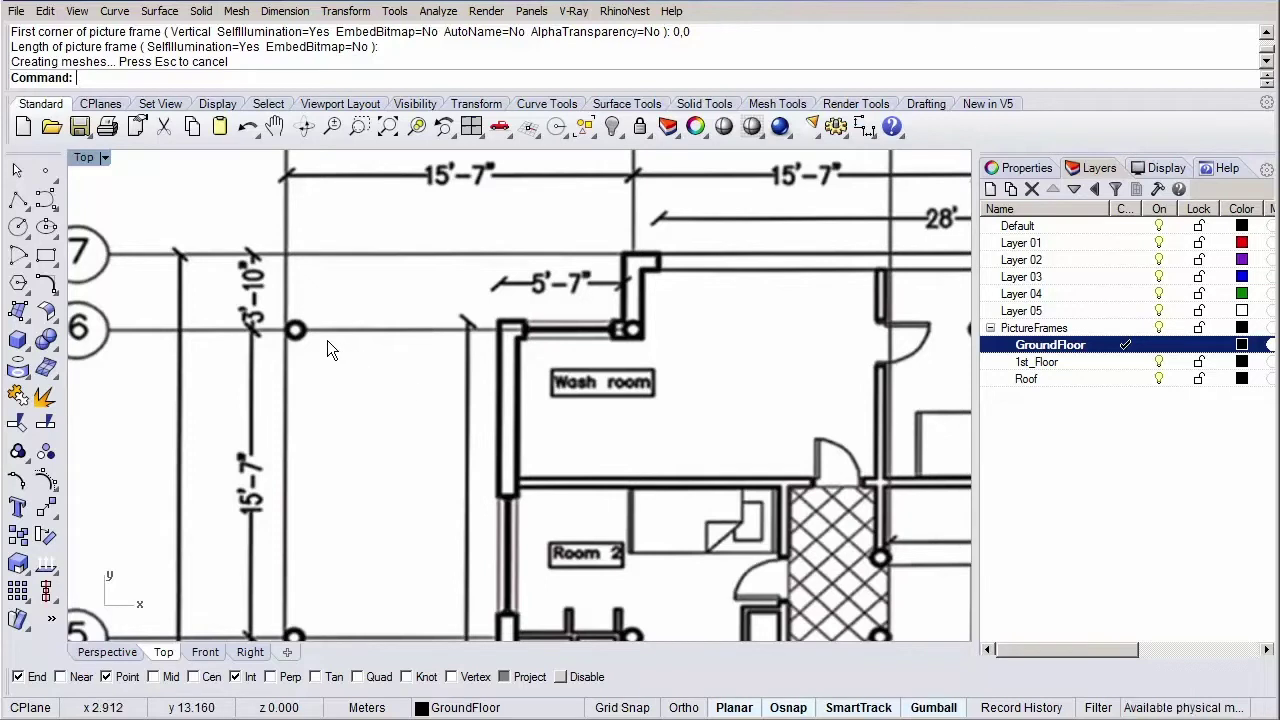
pyautogui.click(16, 204)
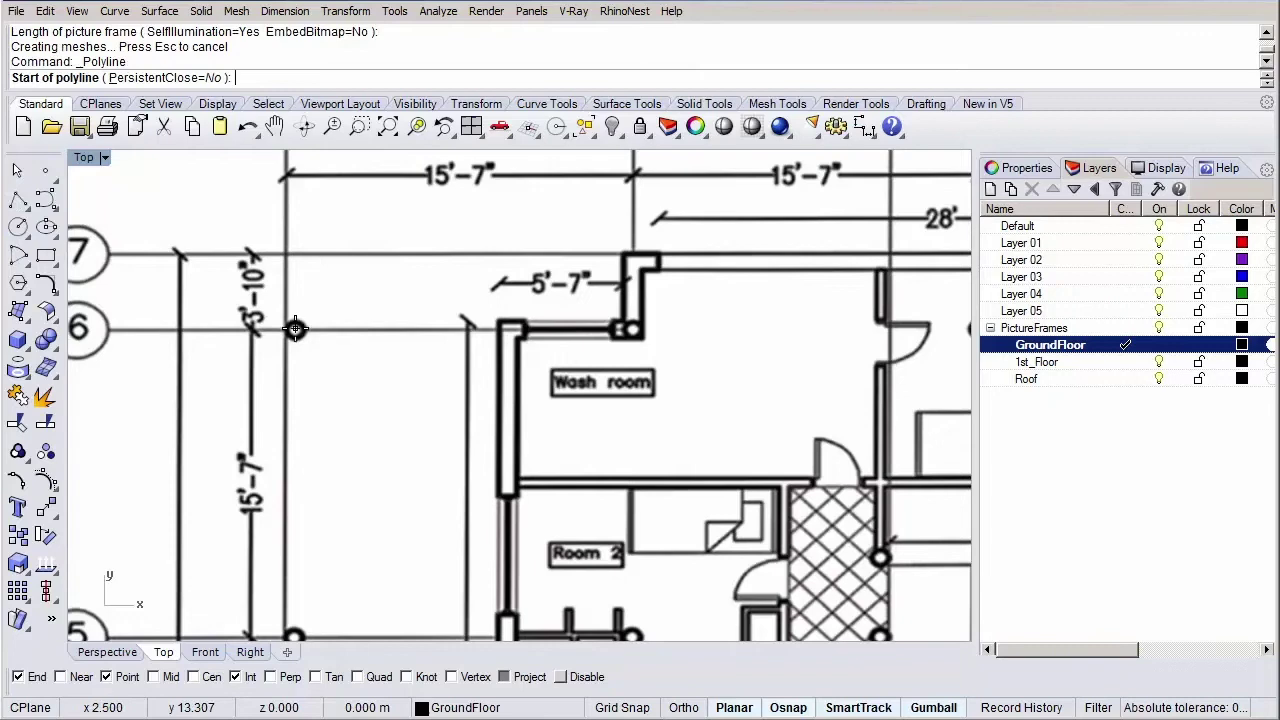
pyautogui.scroll(8, 295, 329)
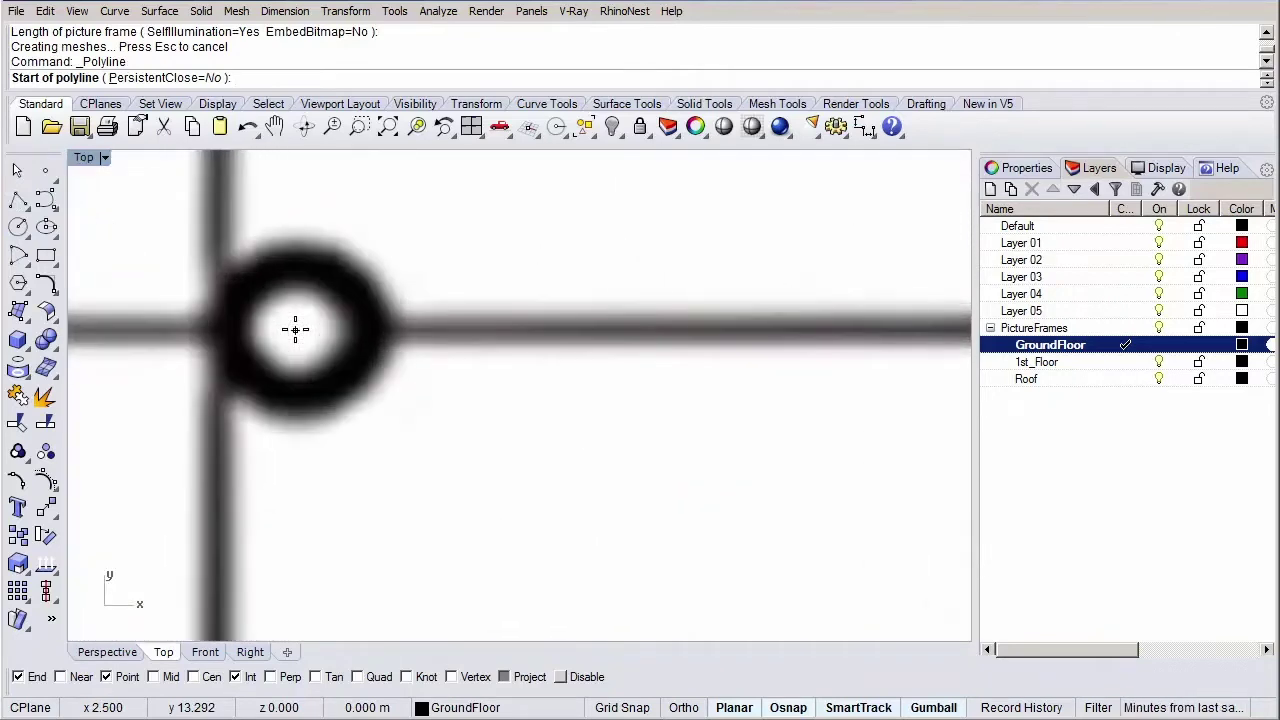
pyautogui.click(295, 329)
pyautogui.scroll(-4, 295, 329)
pyautogui.scroll(-1, 295, 329)
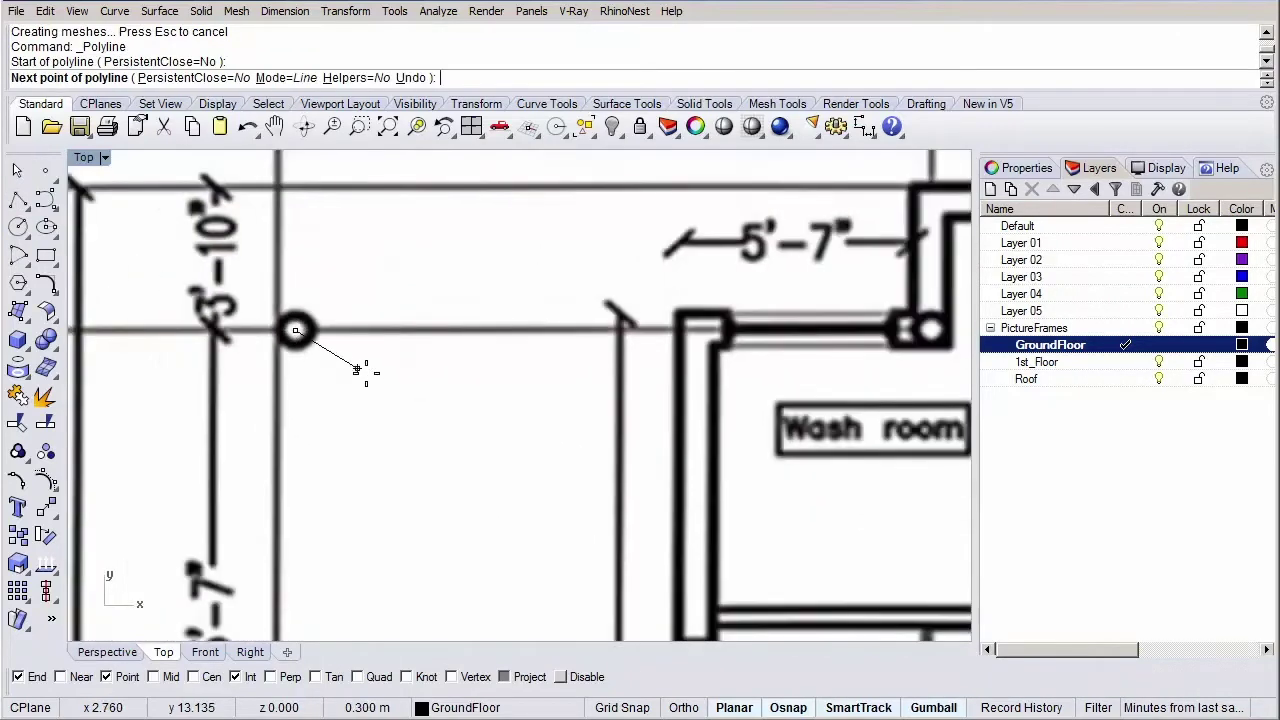
# Extend the polyline 4.75 horizontally along grid line 6 and finish it.
pyautogui.write('4.75')
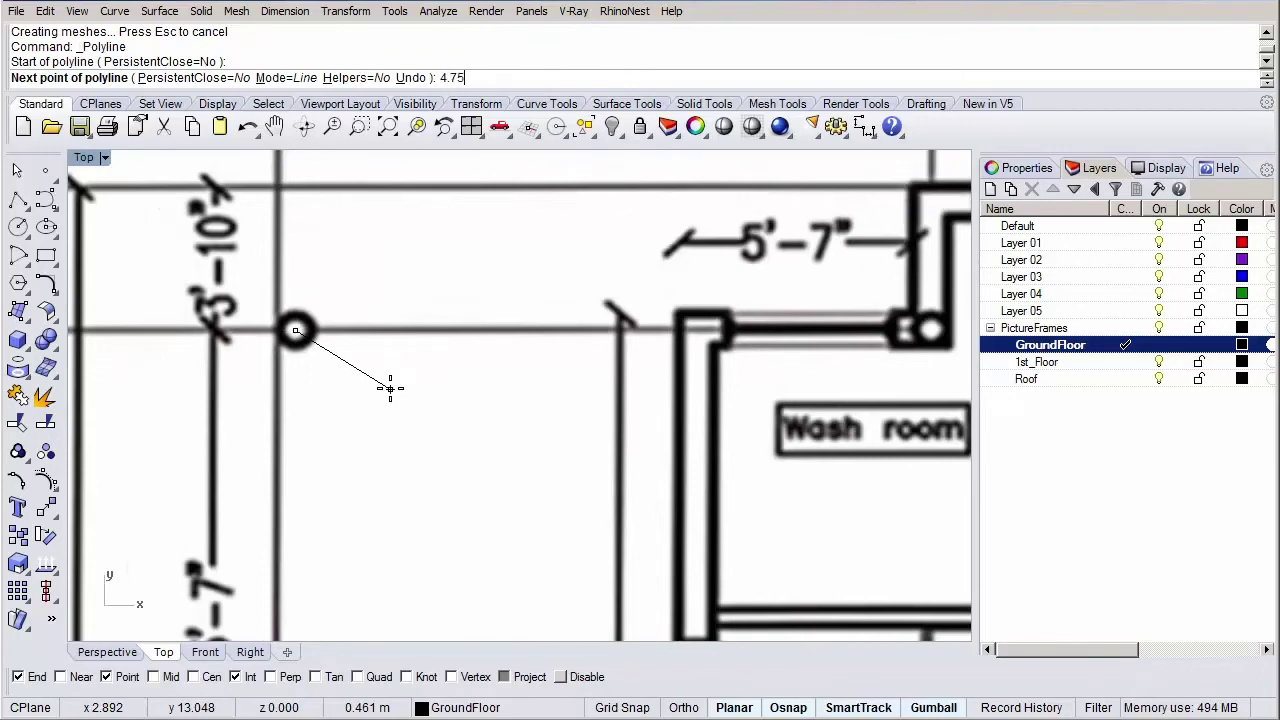
pyautogui.press('Return')
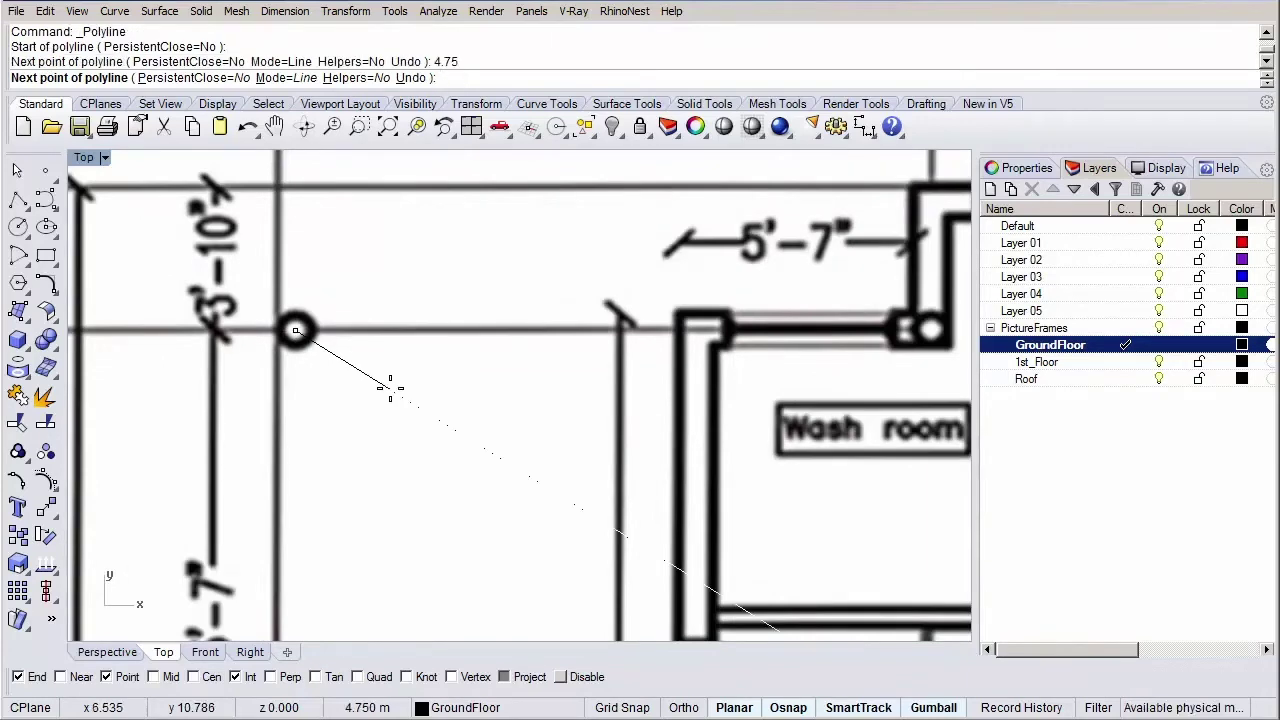
pyautogui.scroll(-3, 390, 388)
pyautogui.press('F8')
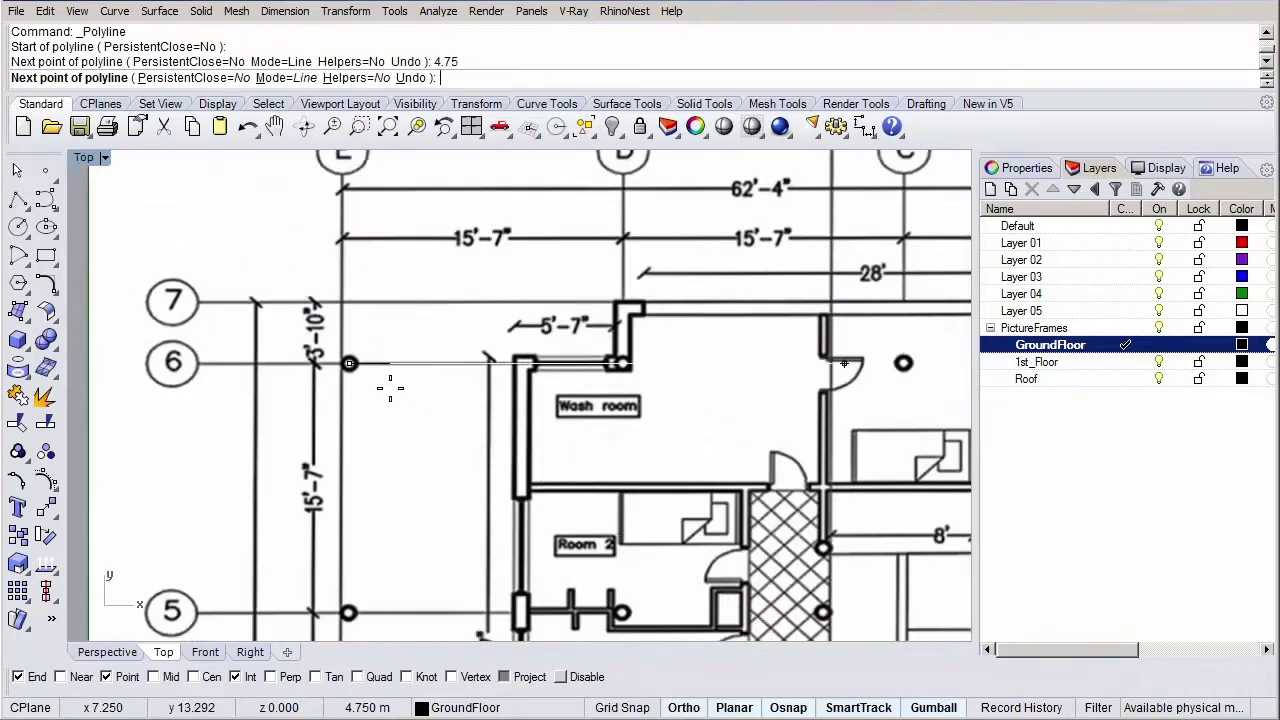
pyautogui.click(751, 395)
pyautogui.press('F8')
pyautogui.press('Return')
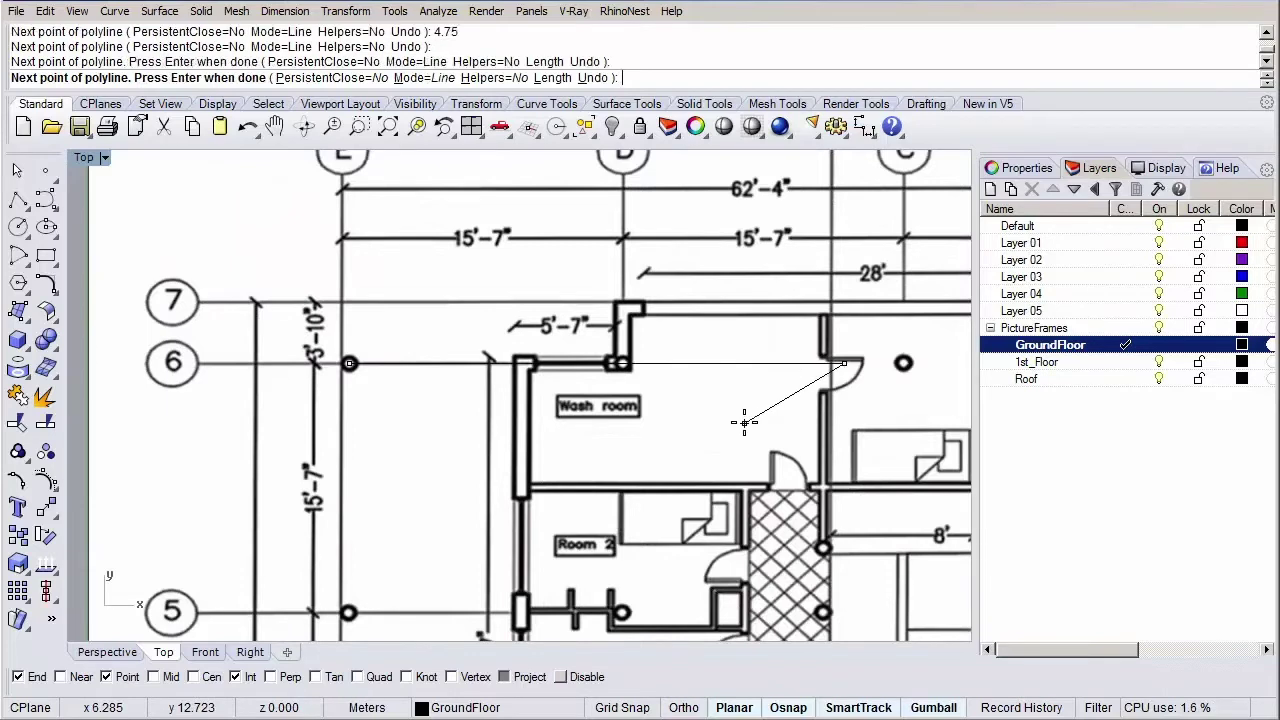
pyautogui.write('Scale')
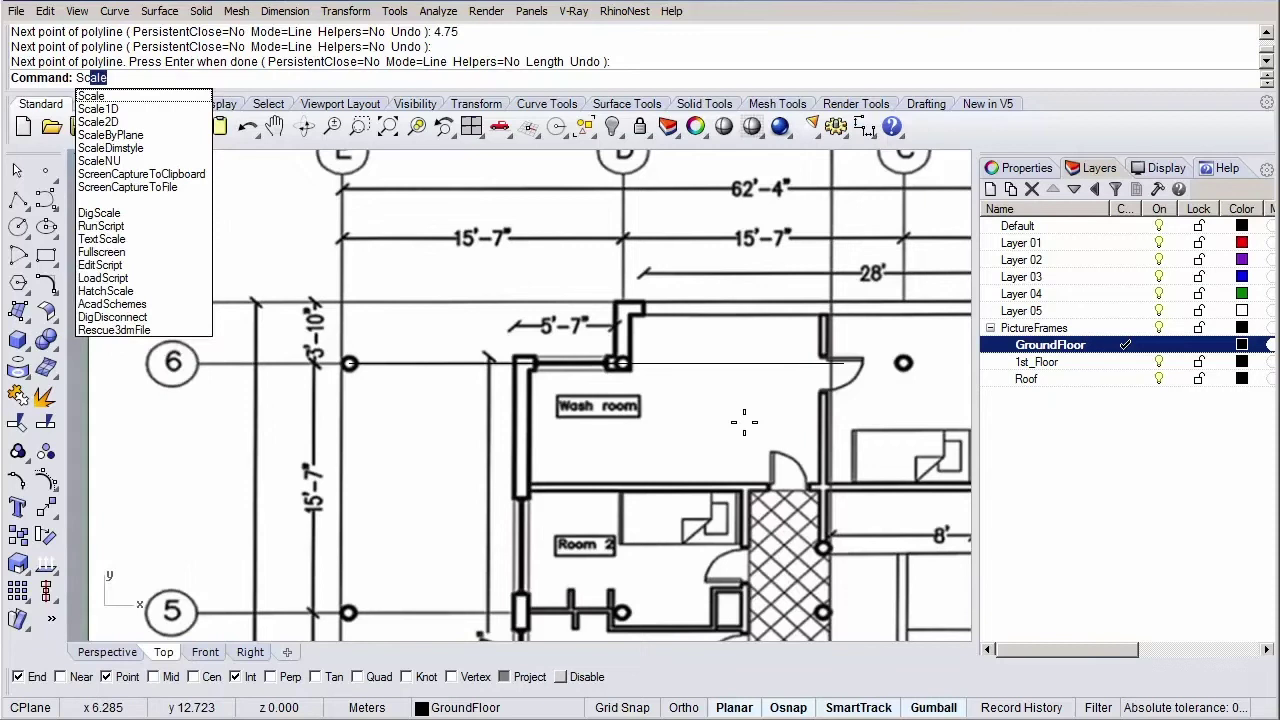
# Select the ground floor plan picture for scaling, with the origin at the grid point.
pyautogui.press('Return')
pyautogui.click(598, 415)
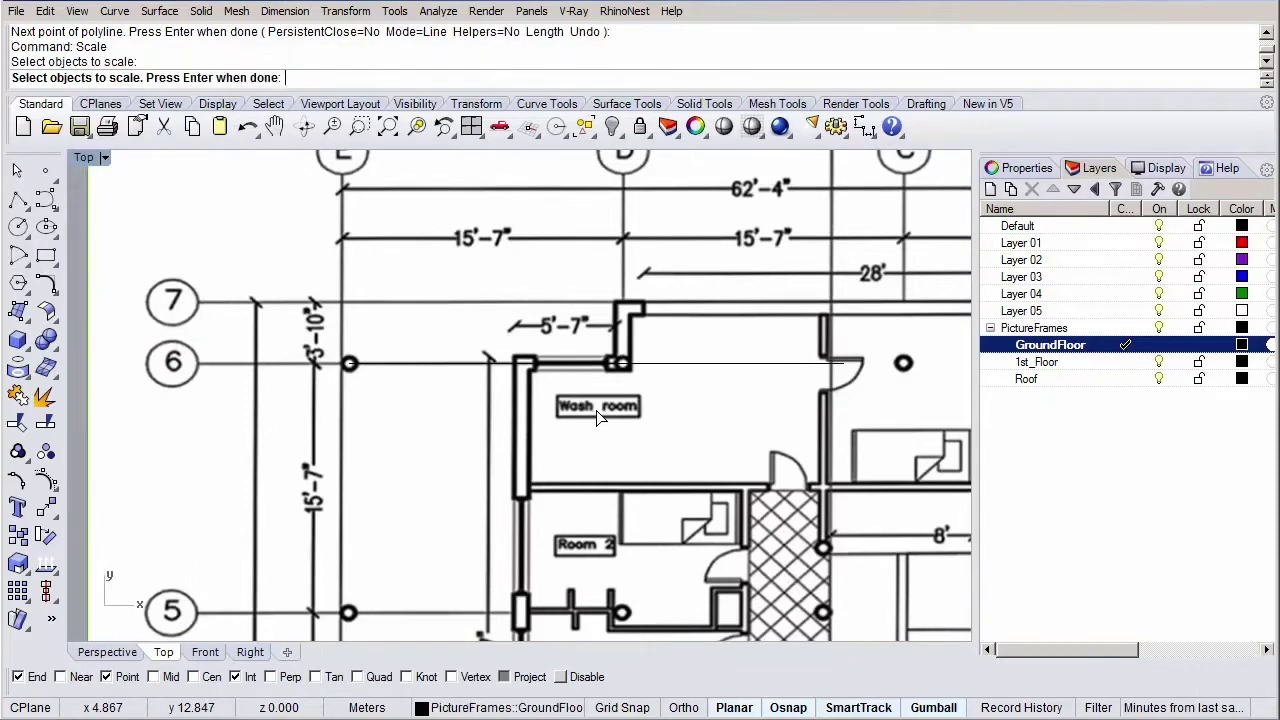
pyautogui.press('Return')
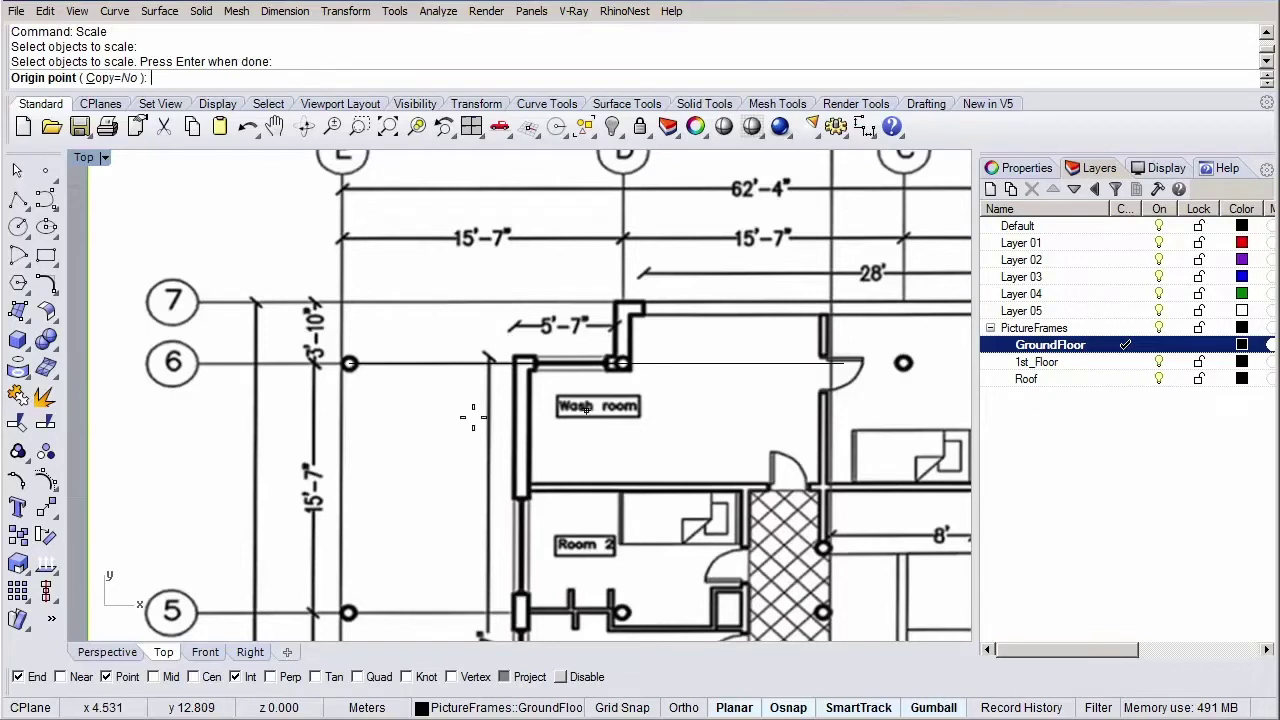
pyautogui.click(349, 364)
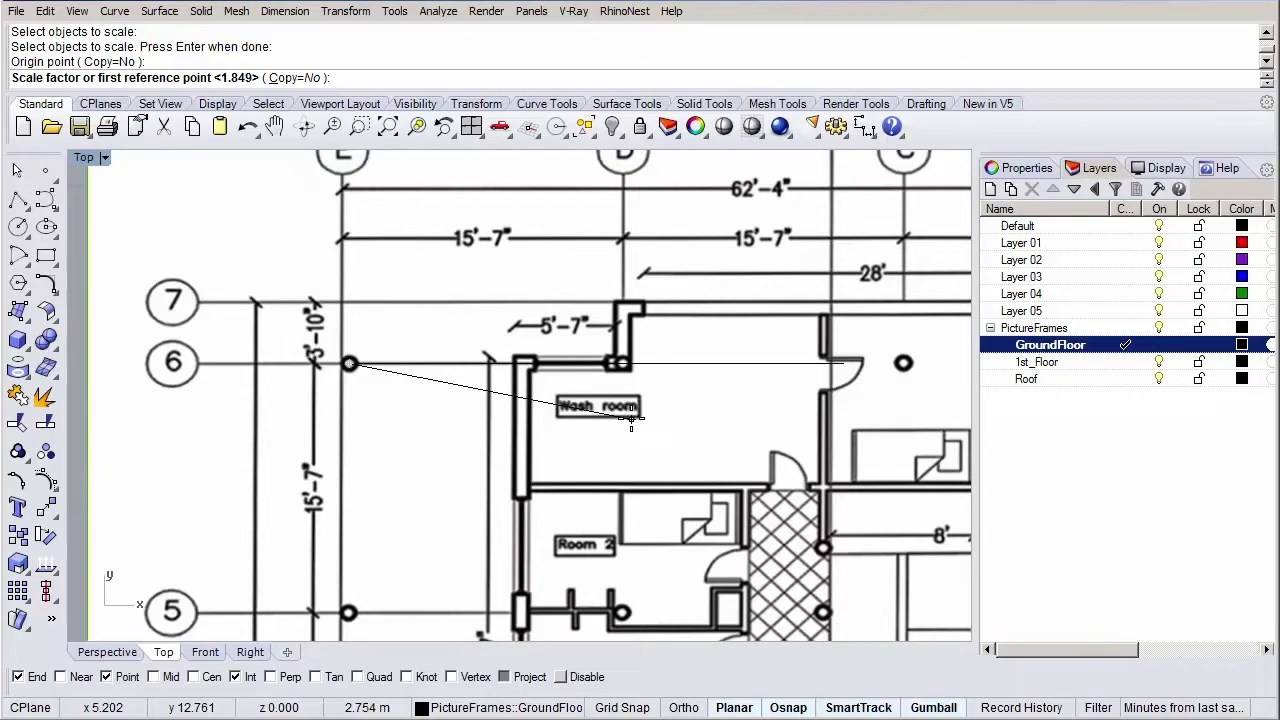
# Scale it so the wall corner above the Wash room reaches the 4.75 m line's end.
pyautogui.scroll(8, 629, 380)
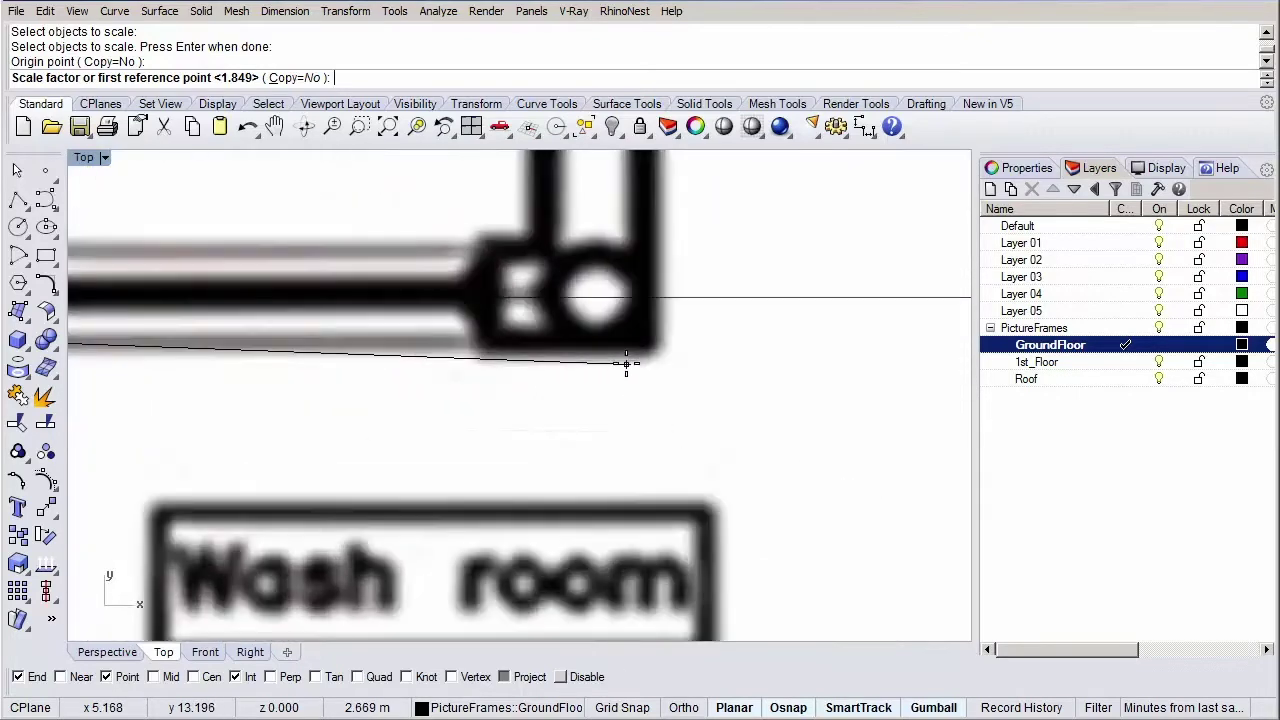
pyautogui.scroll(4, 615, 350)
pyautogui.scroll(-2, 600, 340)
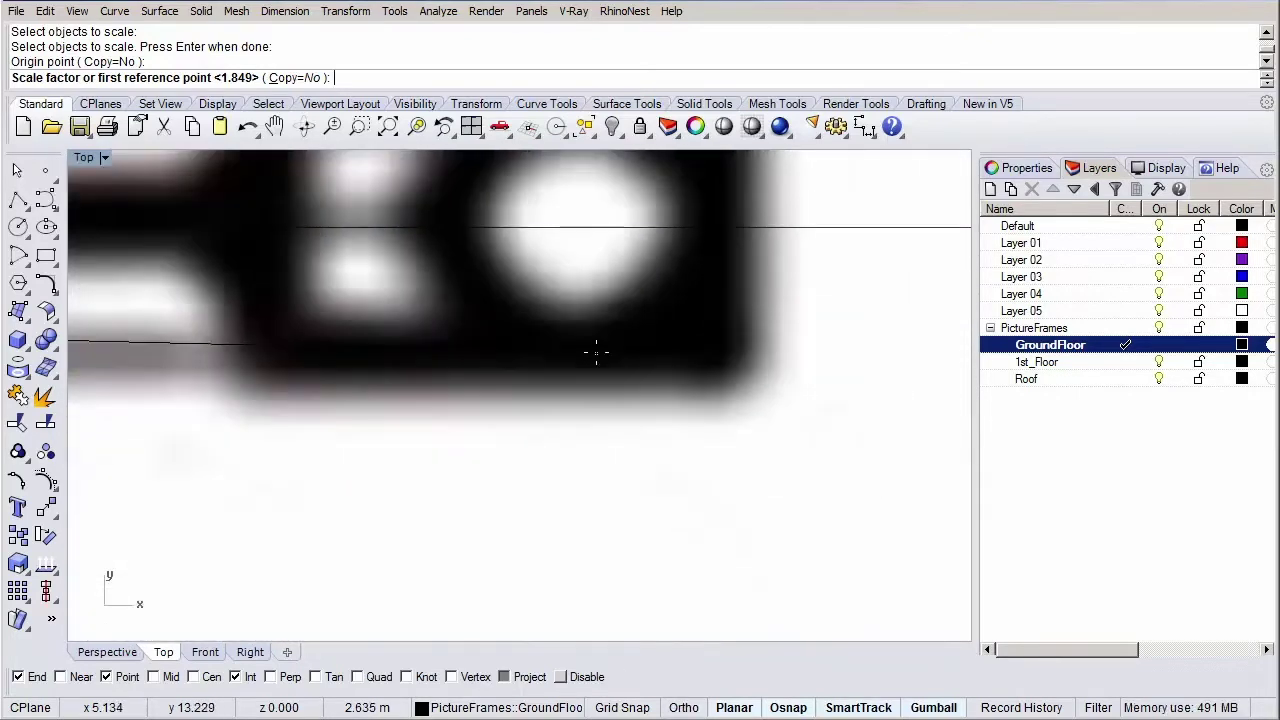
pyautogui.click(577, 227)
pyautogui.scroll(-5, 578, 260)
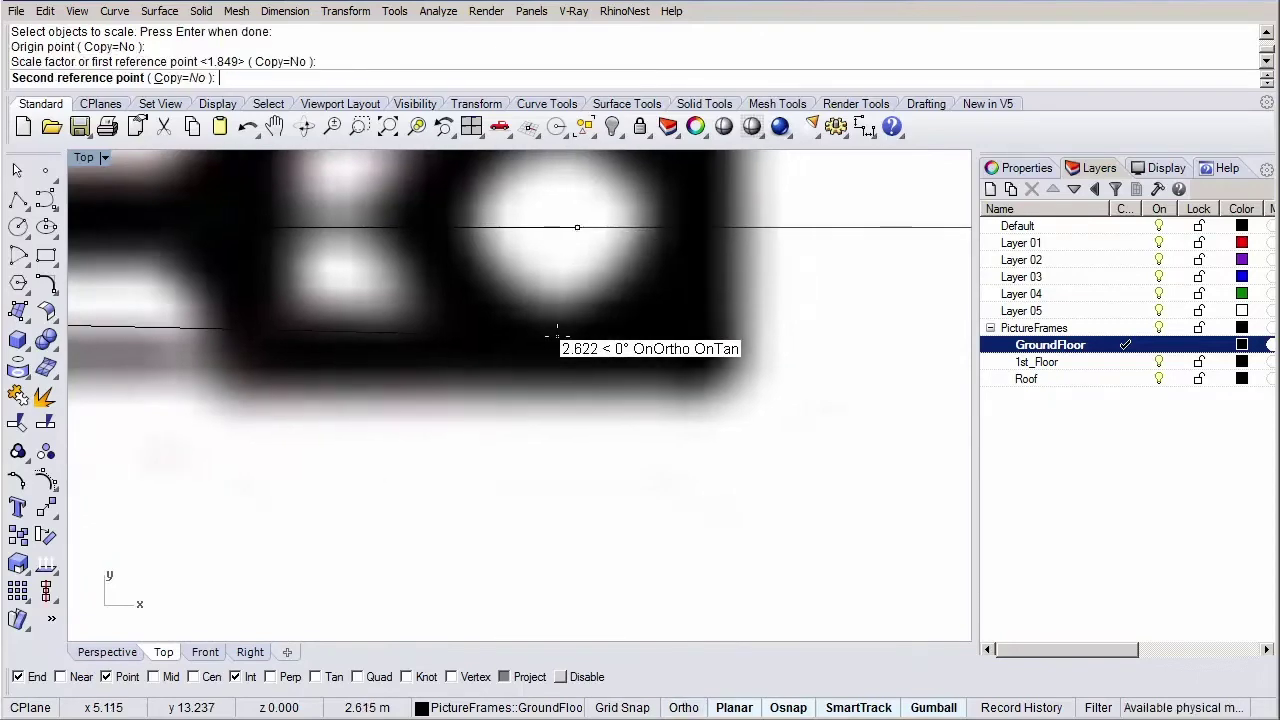
pyautogui.scroll(-4, 558, 322)
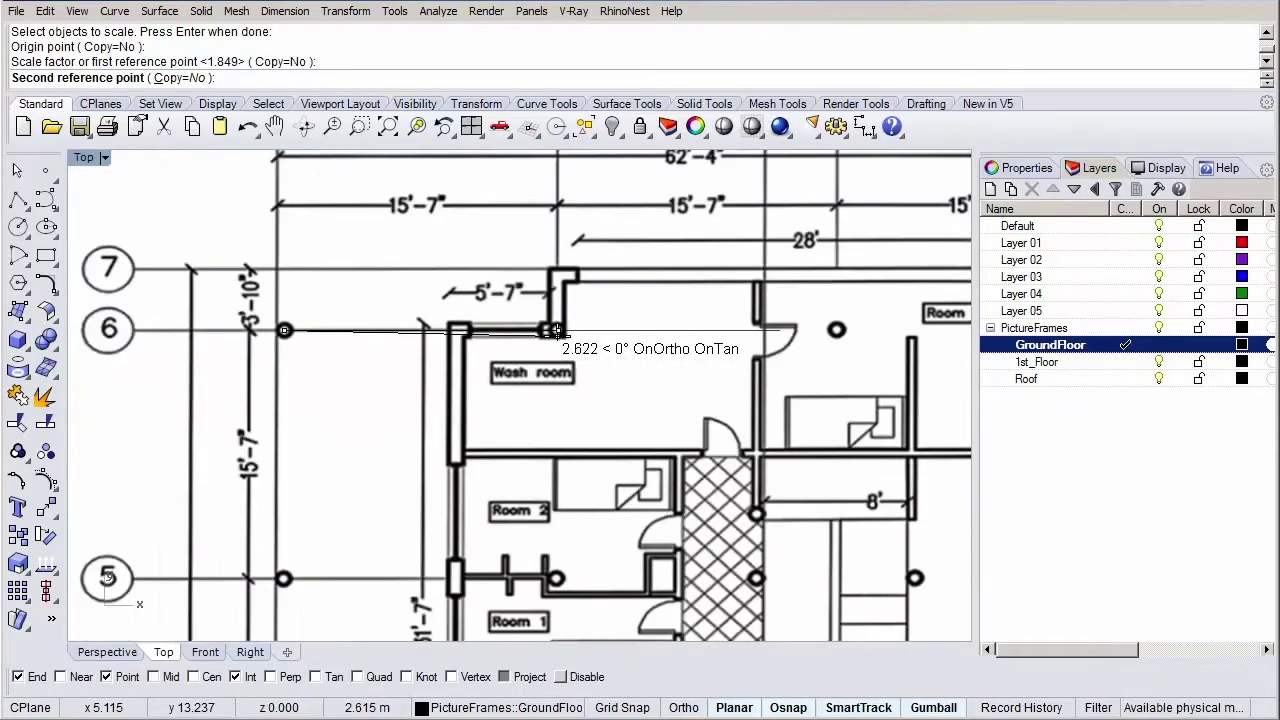
pyautogui.scroll(6, 580, 360)
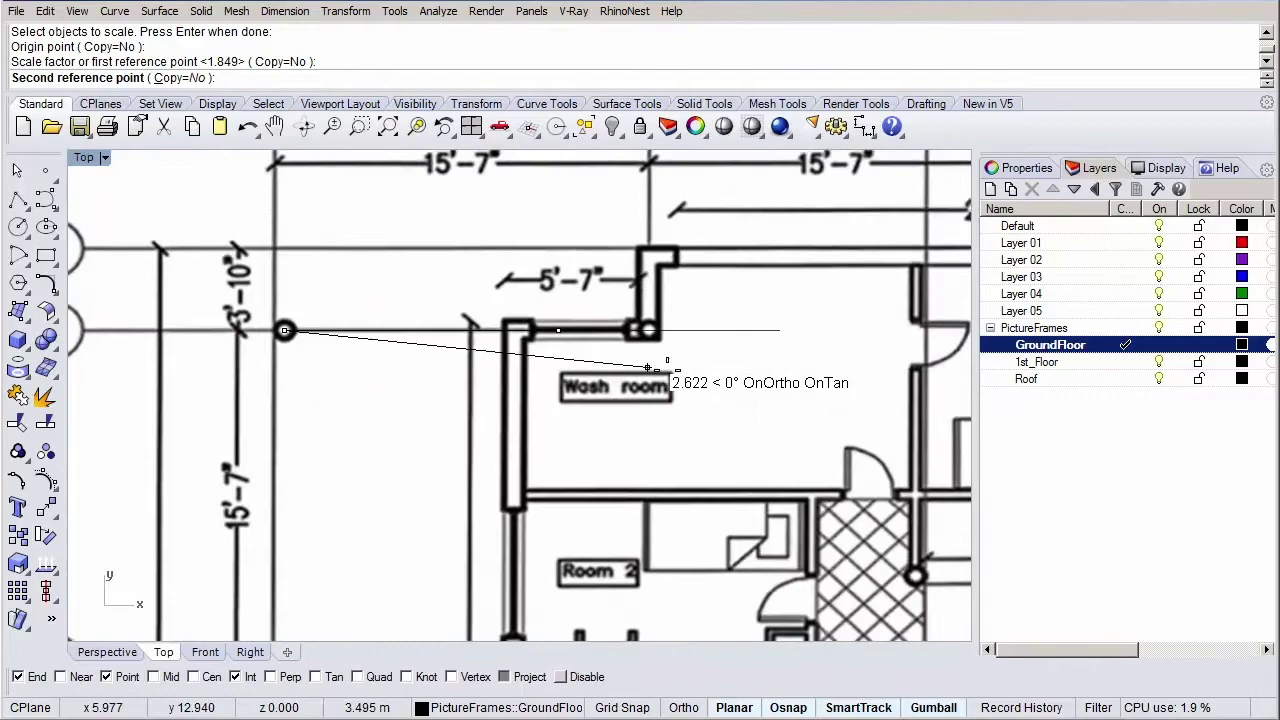
pyautogui.scroll(-6, 697, 370)
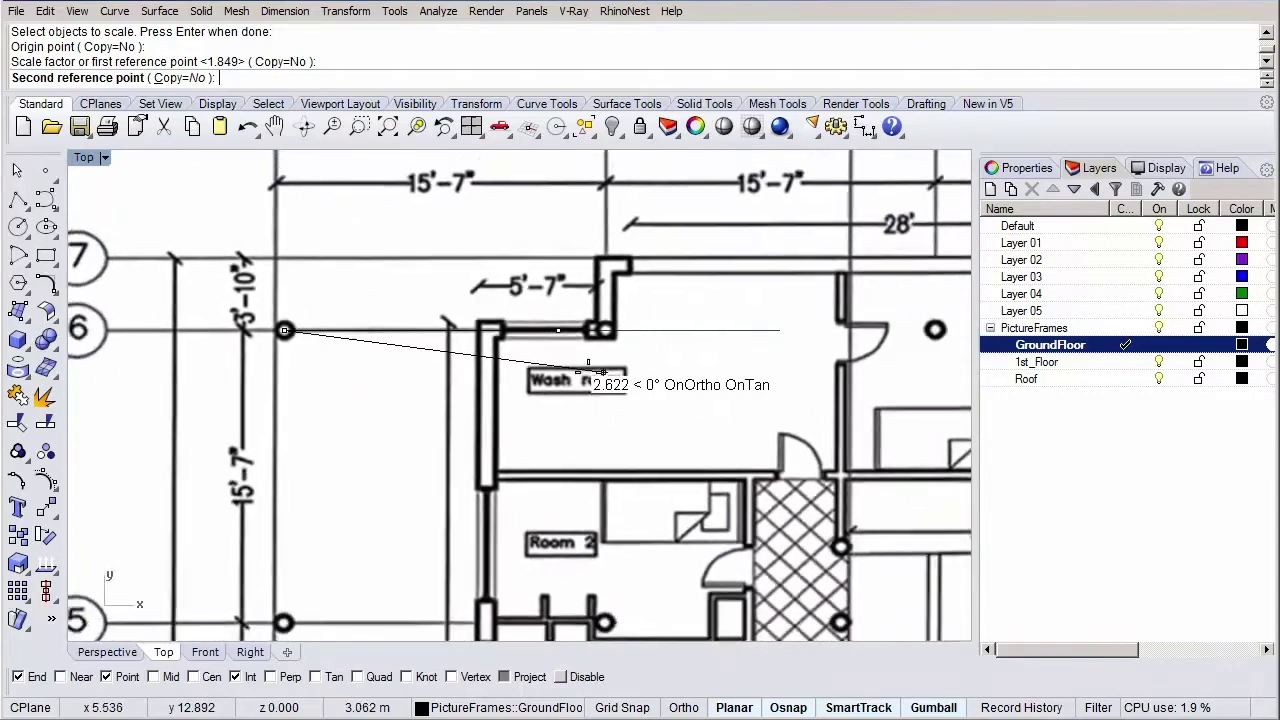
pyautogui.scroll(3, 541, 372)
pyautogui.scroll(5, 540, 372)
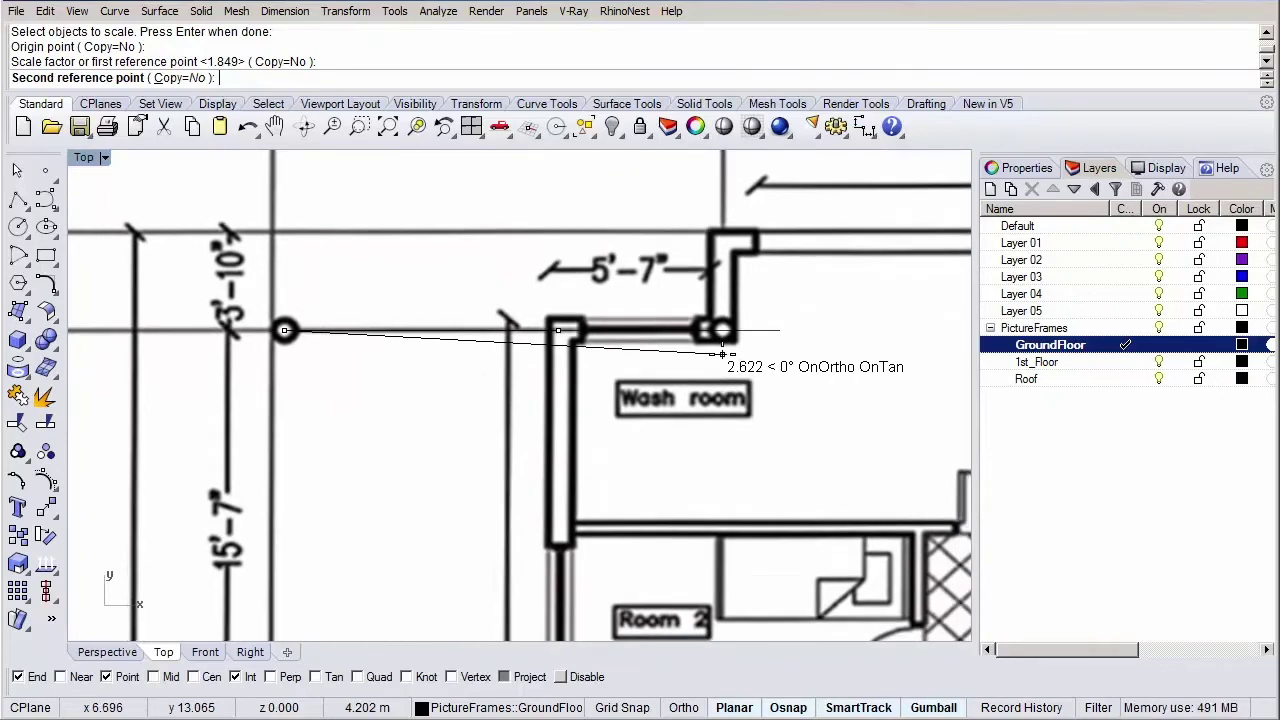
pyautogui.scroll(3, 722, 354)
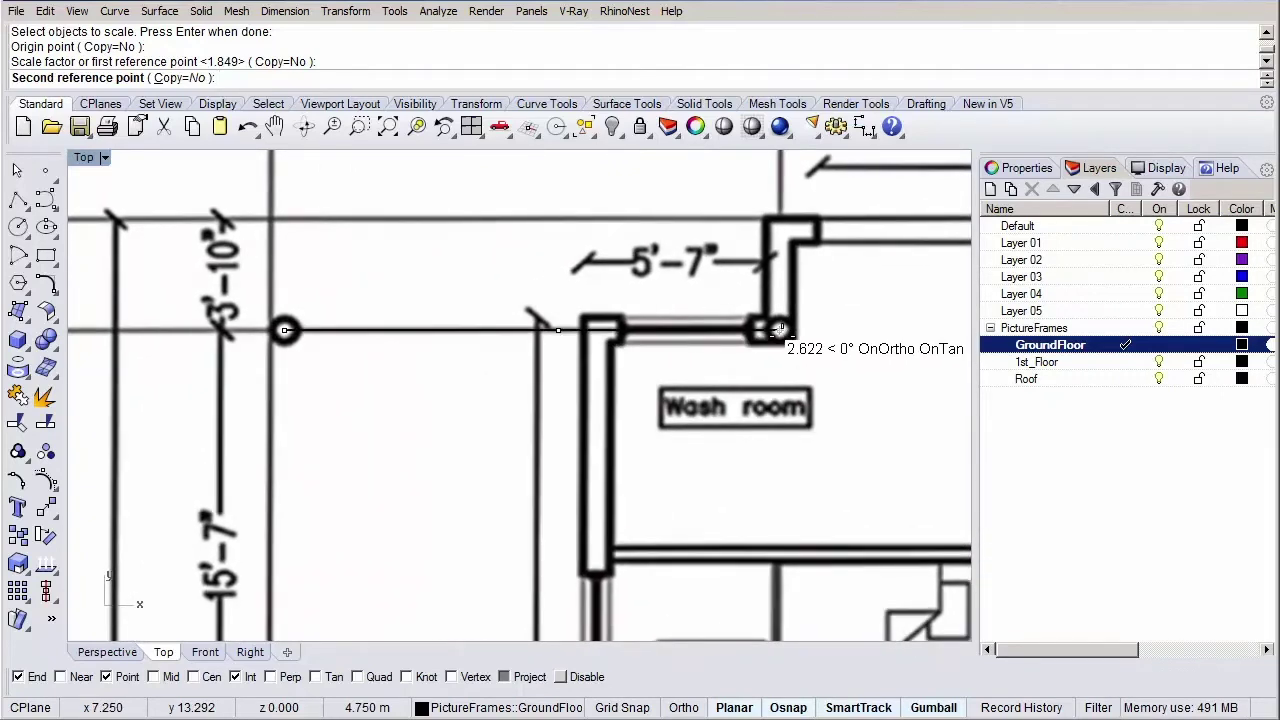
pyautogui.click(780, 330)
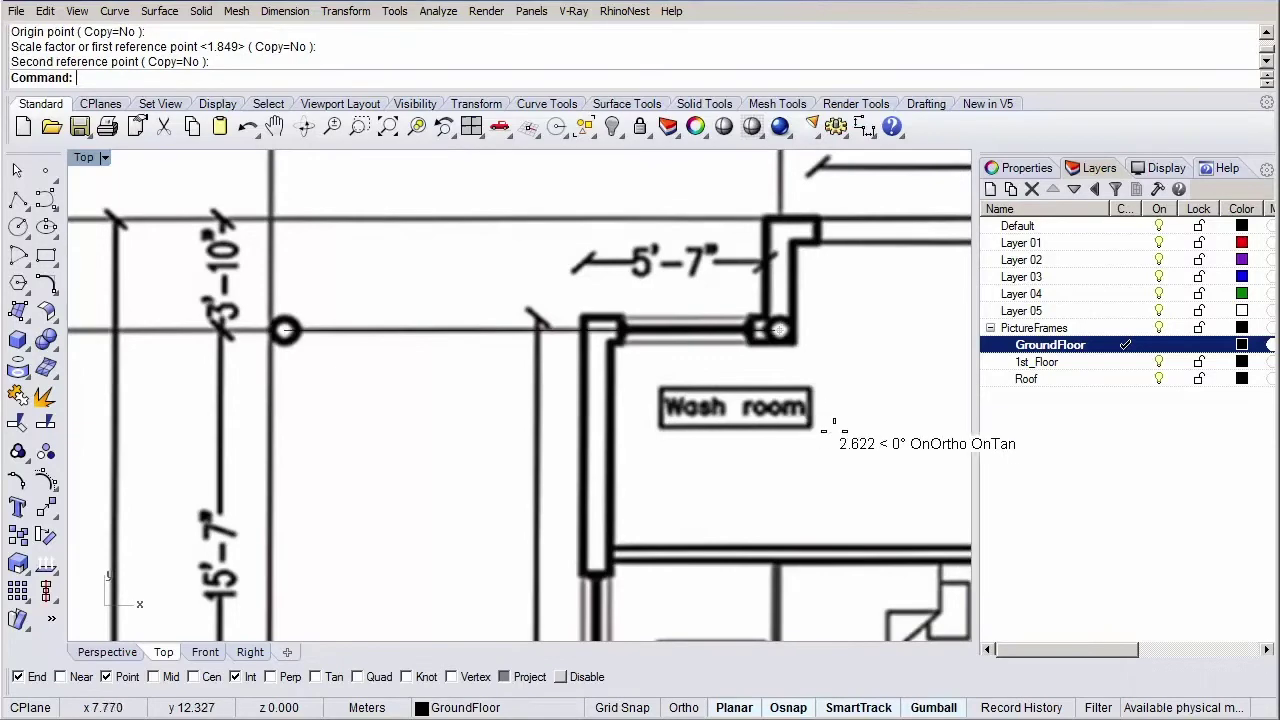
pyautogui.moveTo(812, 425); pyautogui.dragTo(420, 322, button='right')
pyautogui.scroll(4, 505, 385)
# Measure the door opening beside the stair hatch with Distance, reading 0.755 m.
pyautogui.scroll(3, 503, 389)
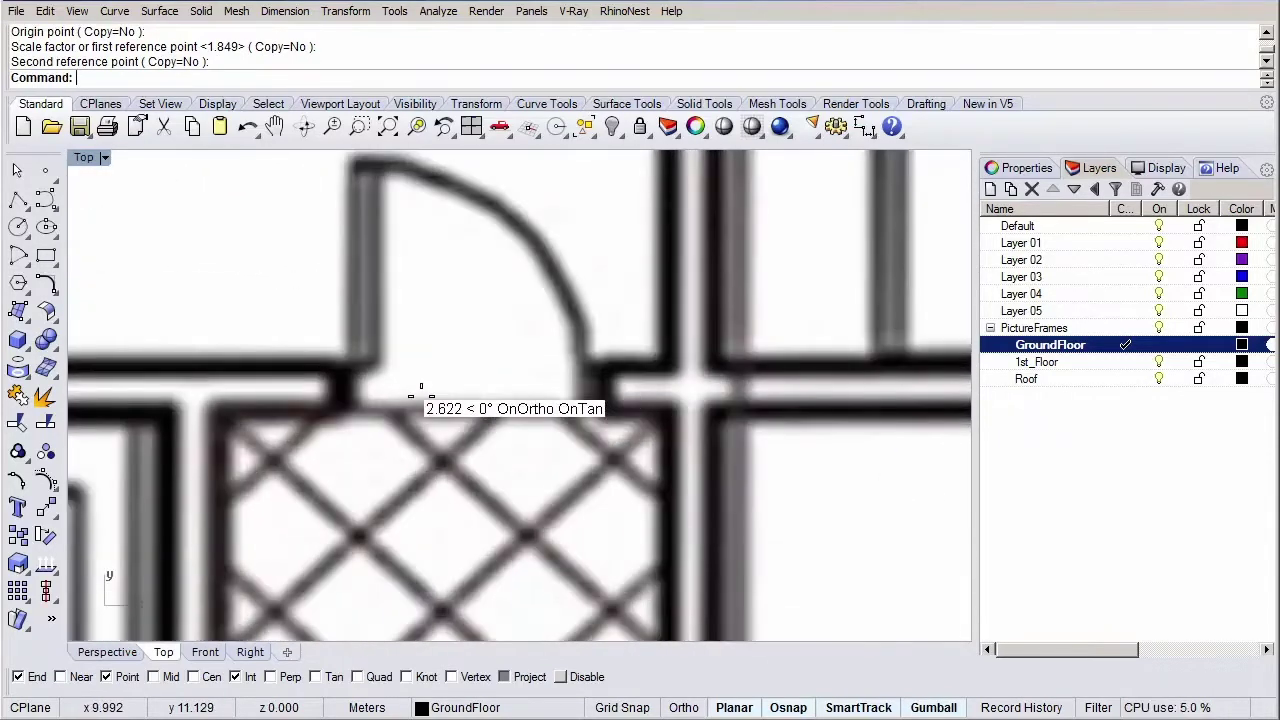
pyautogui.write('Distance')
pyautogui.press('Return')
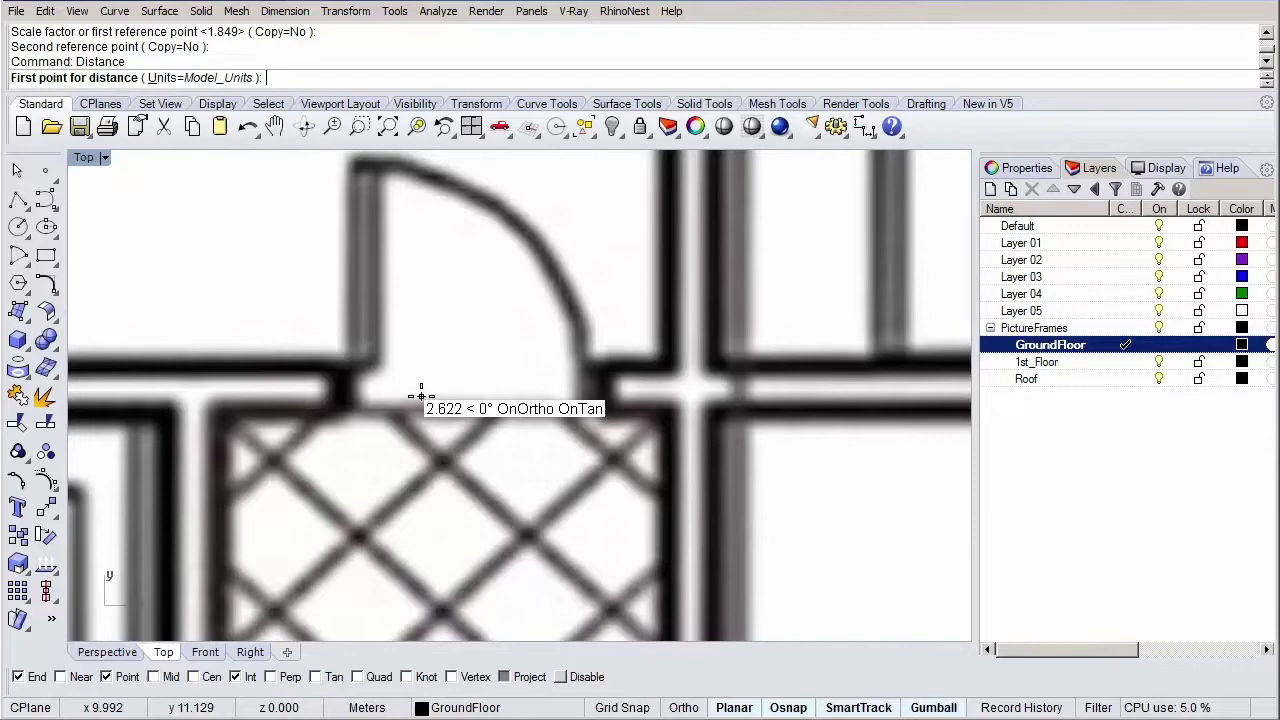
pyautogui.doubleClick(333, 392)
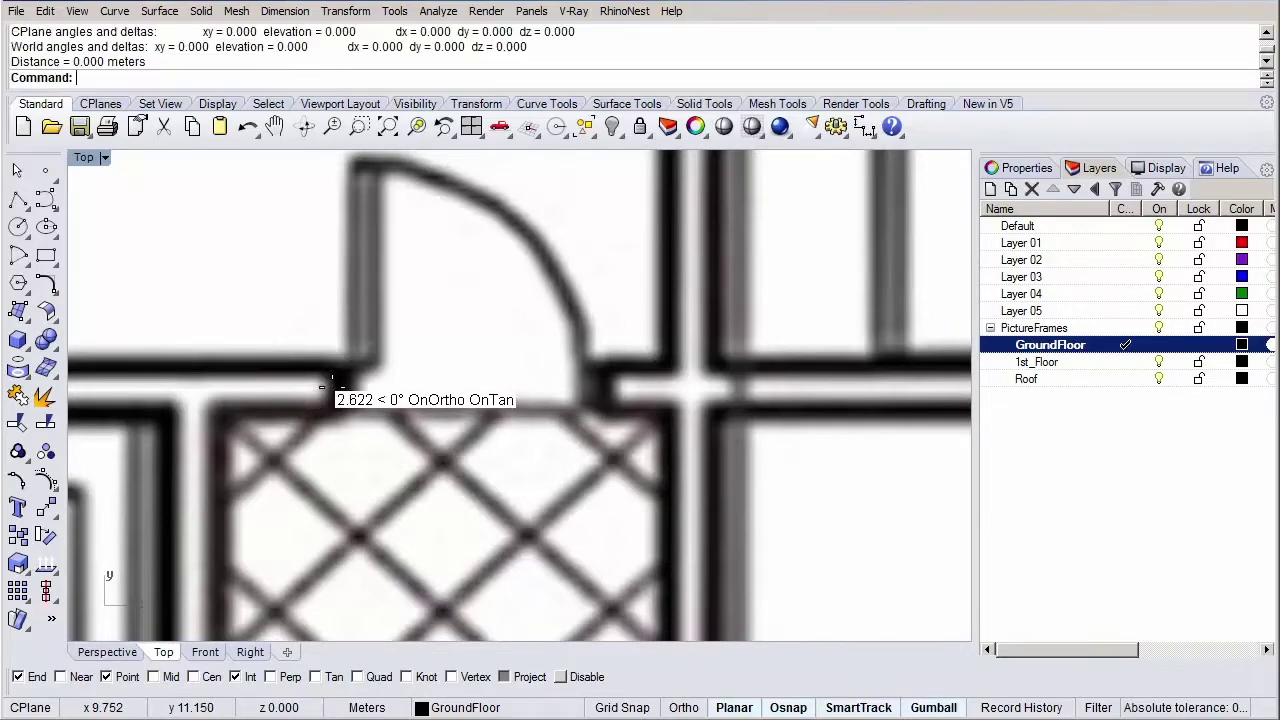
pyautogui.press('Return')
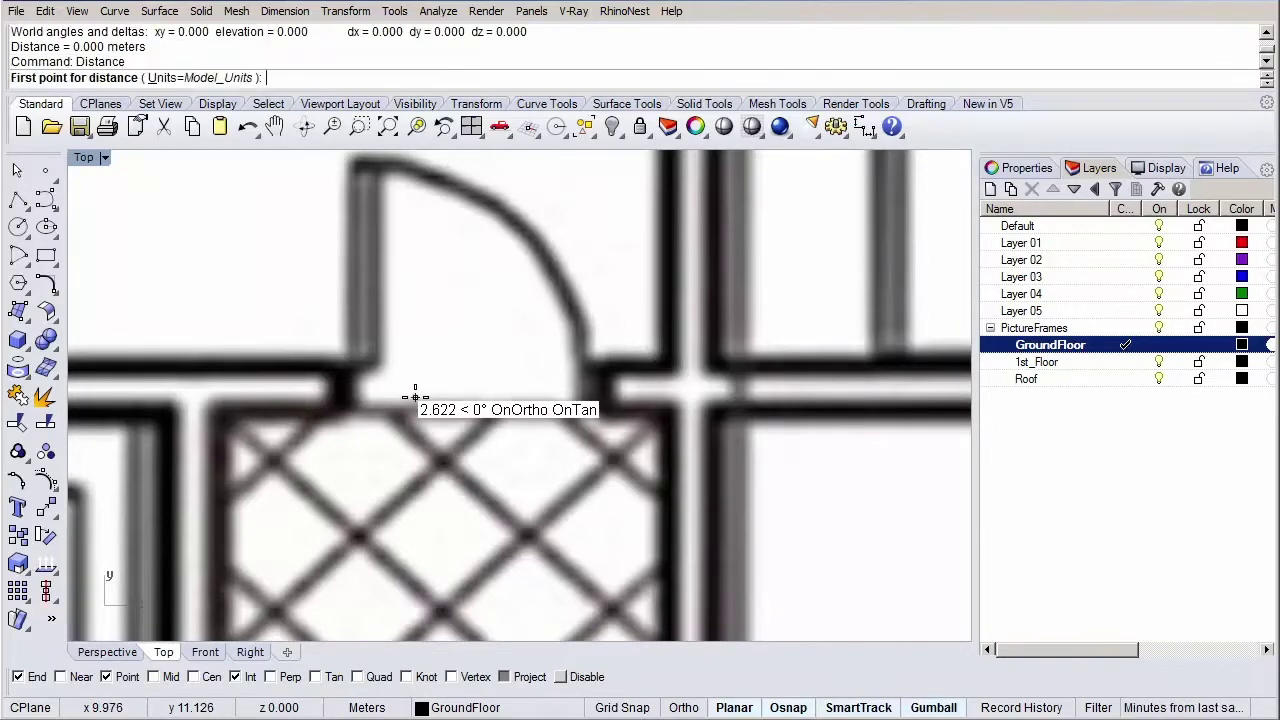
pyautogui.click(333, 384)
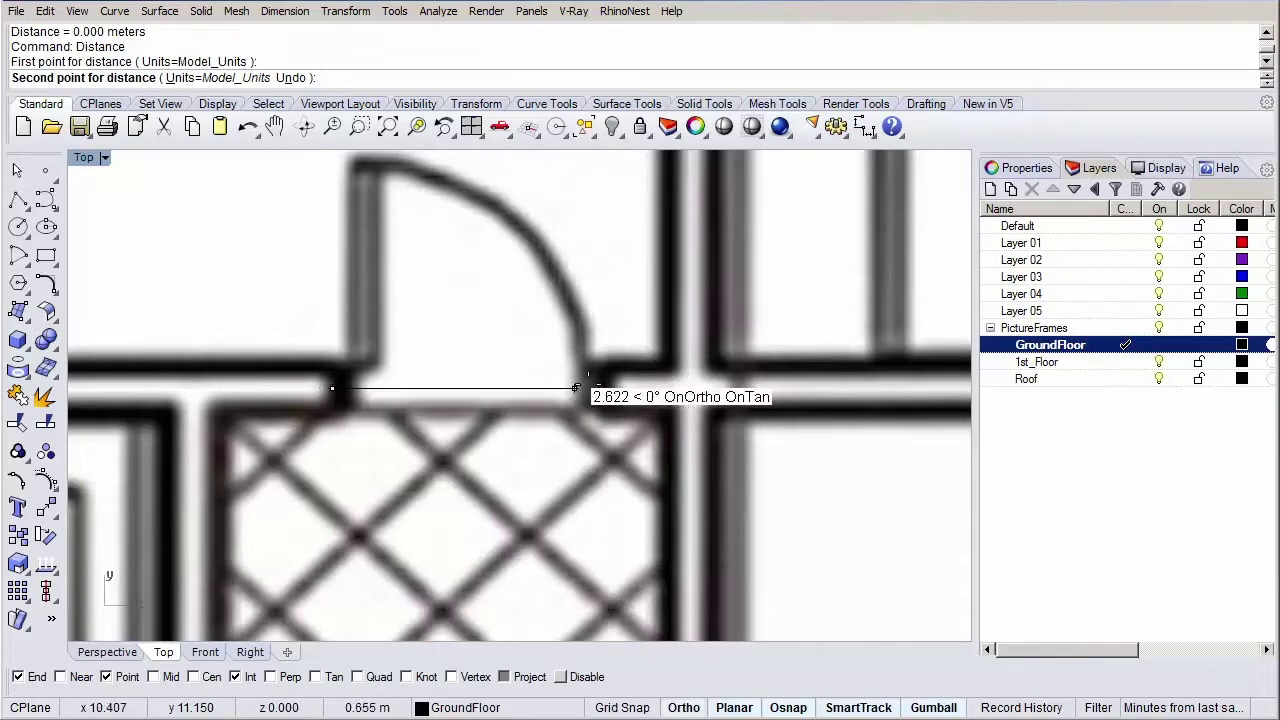
pyautogui.click(610, 384)
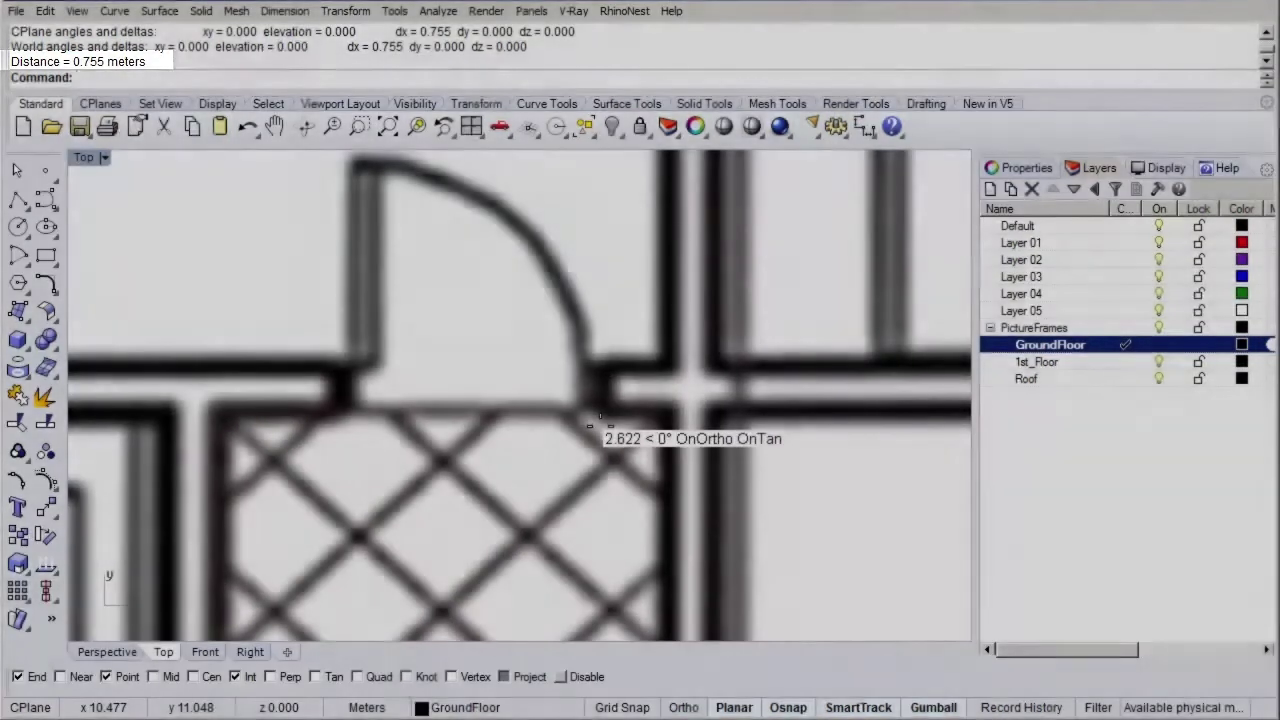
pyautogui.scroll(-10, 600, 418)
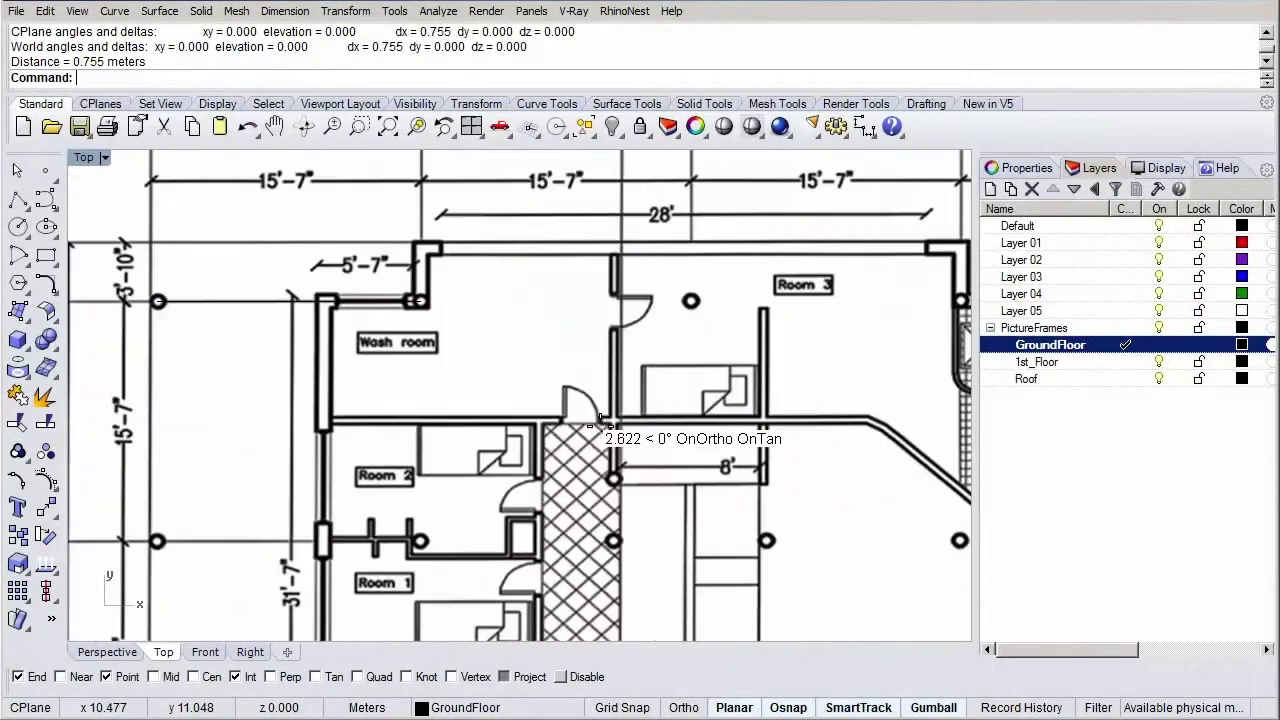
pyautogui.scroll(-5, 556, 452)
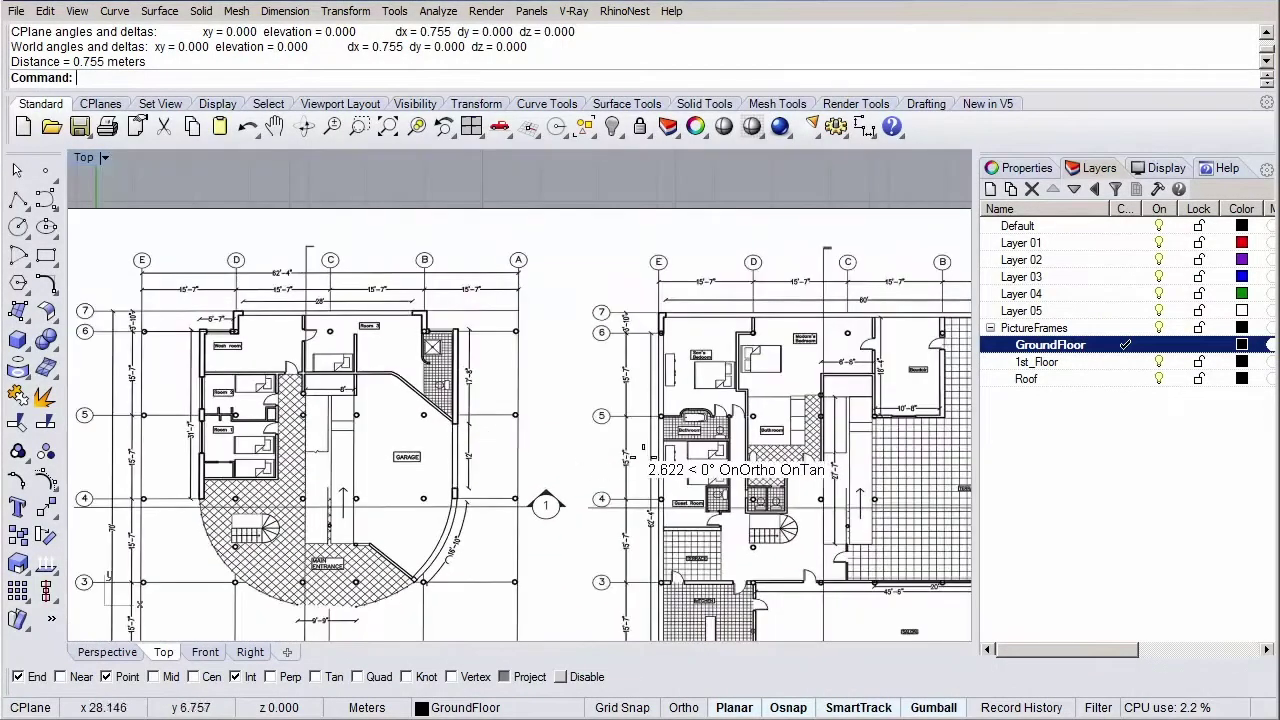
pyautogui.moveTo(600, 420); pyautogui.dragTo(608, 399, button='right')
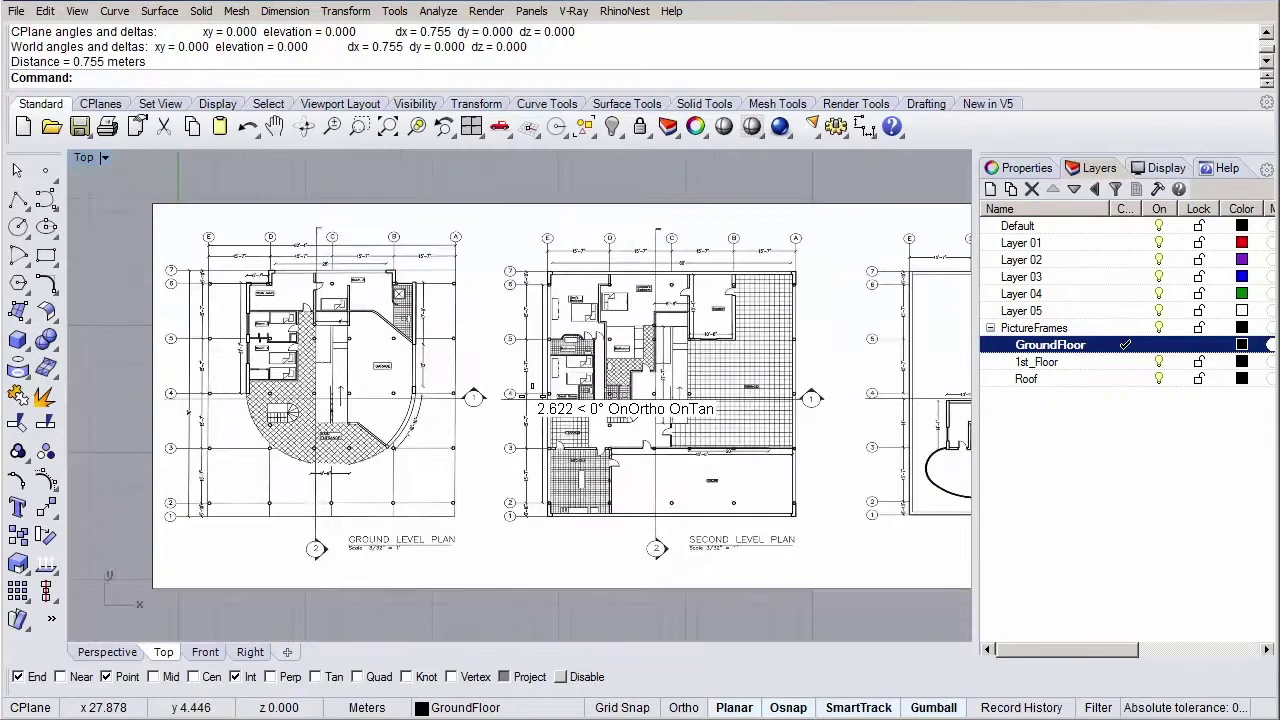
pyautogui.scroll(-2, 527, 395)
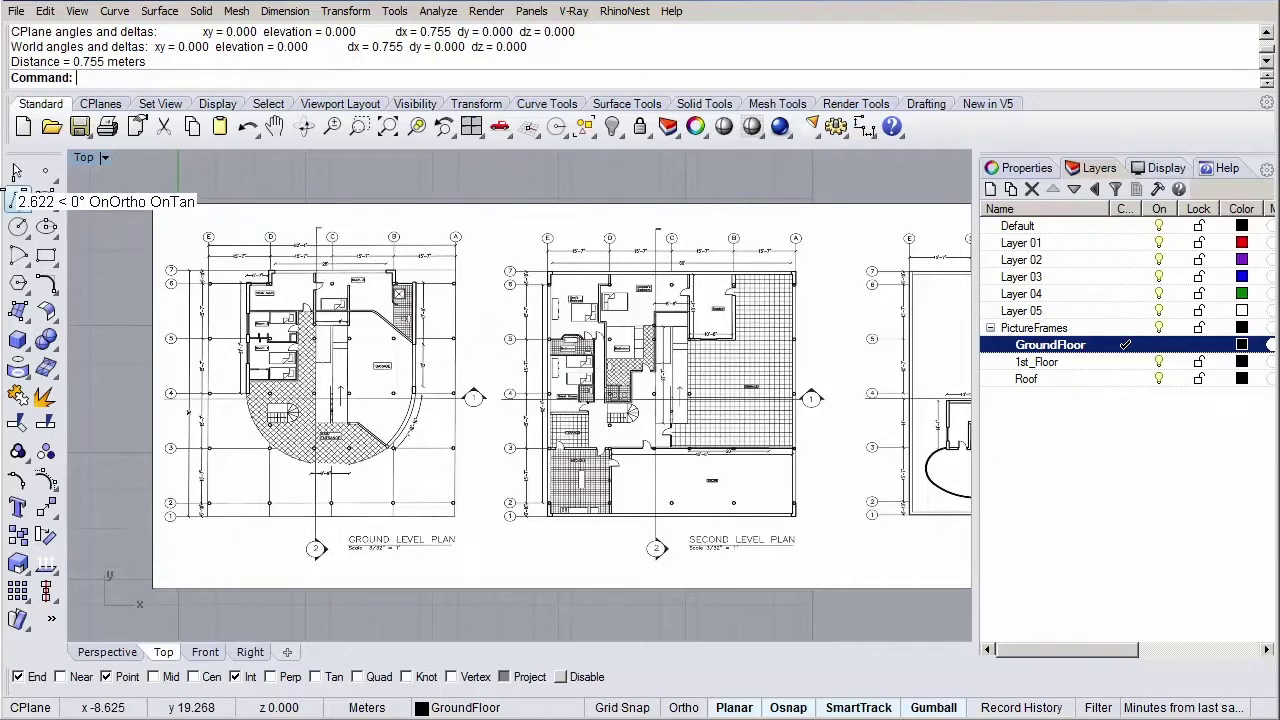
# Draw a vertical polyline down the boundary between the ground and second level plans.
pyautogui.click(17, 199)
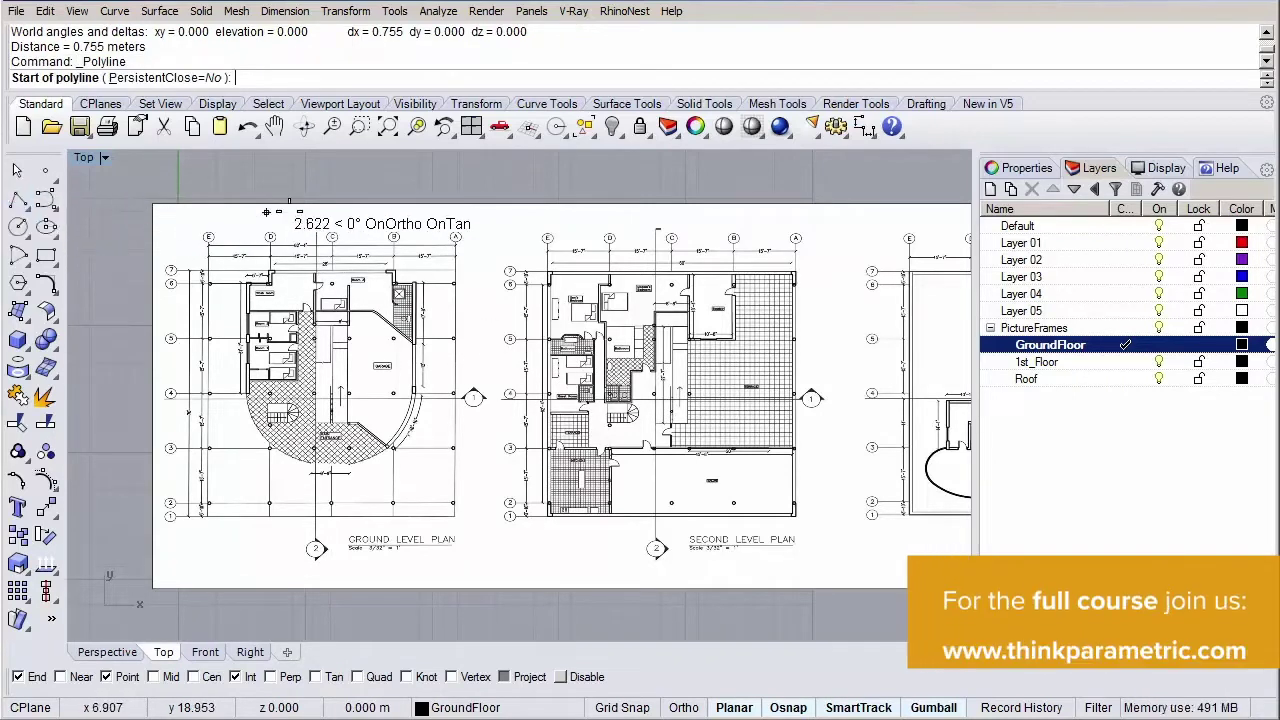
pyautogui.click(489, 188)
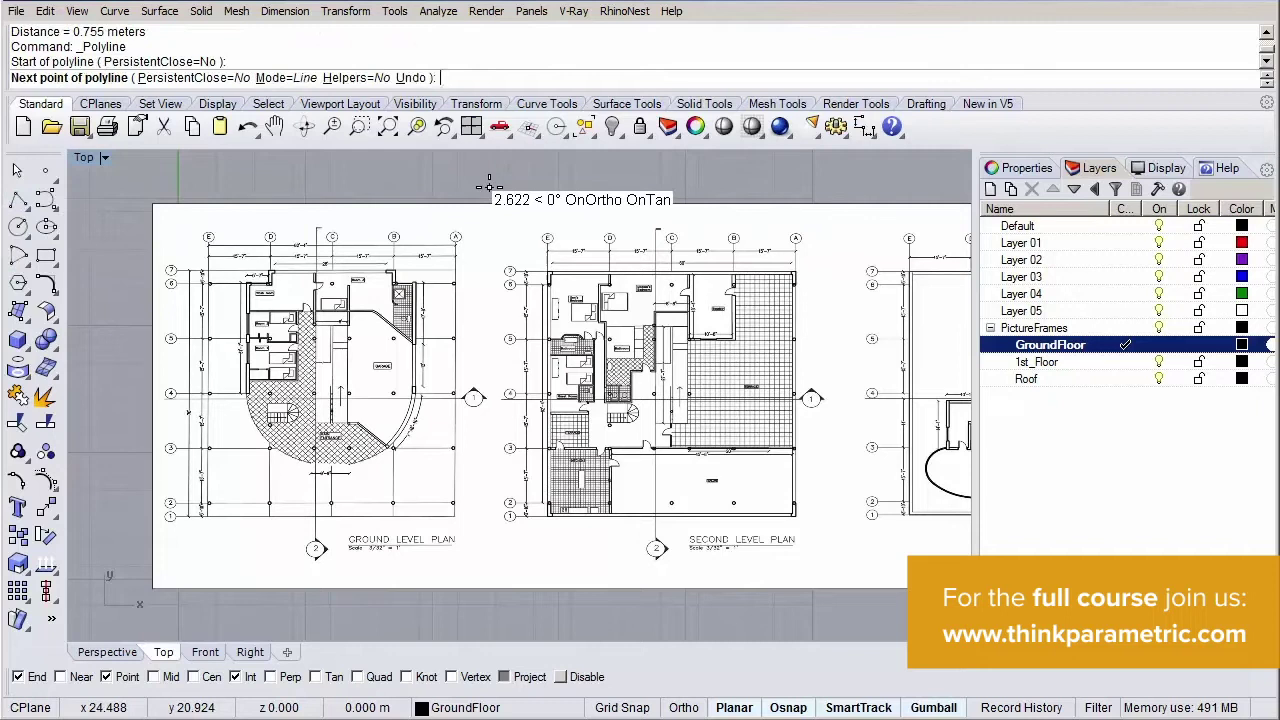
pyautogui.click(488, 611)
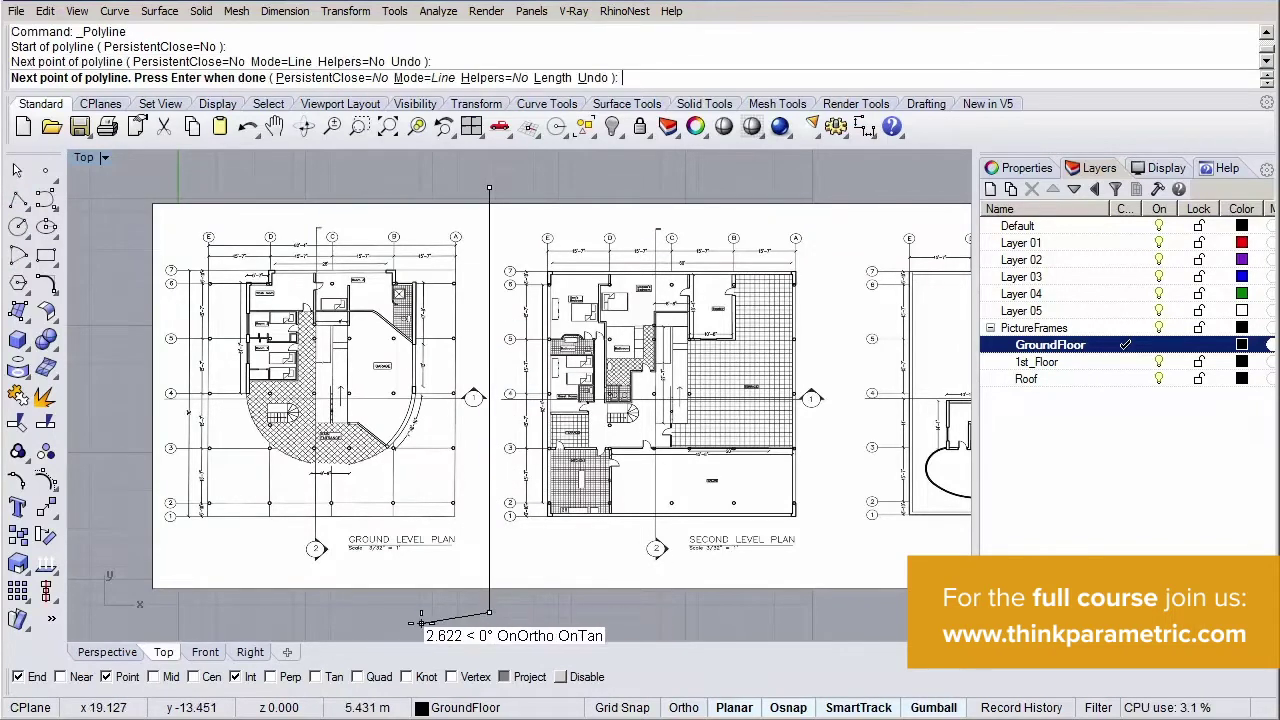
pyautogui.press('Return')
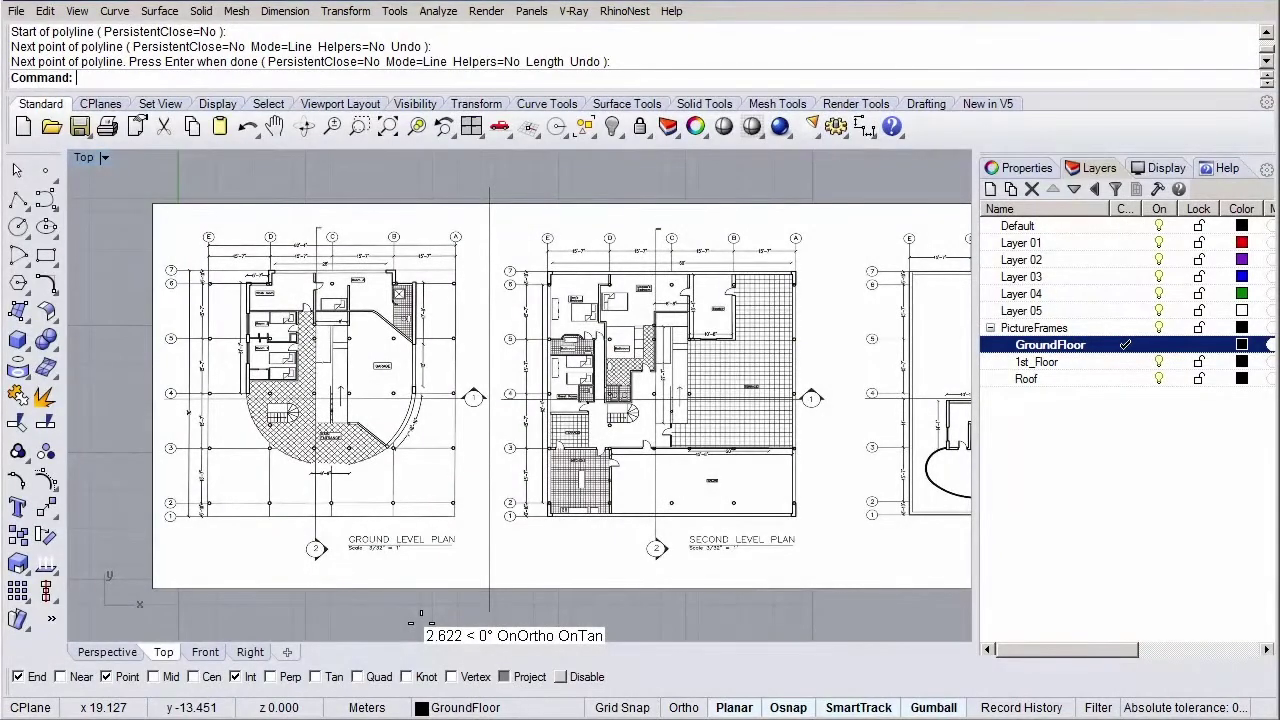
# Copy the vertical line to the next sheet boundary on the right.
pyautogui.write('copy')
pyautogui.press('Return')
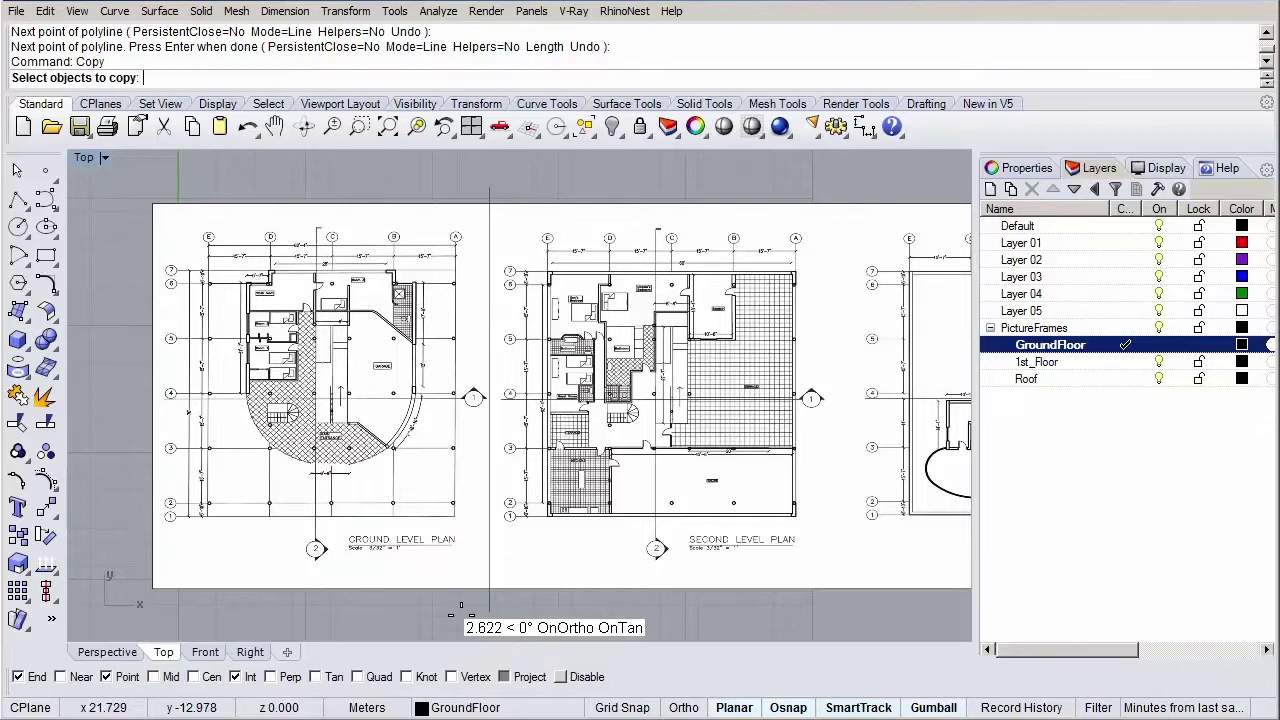
pyautogui.click(488, 598)
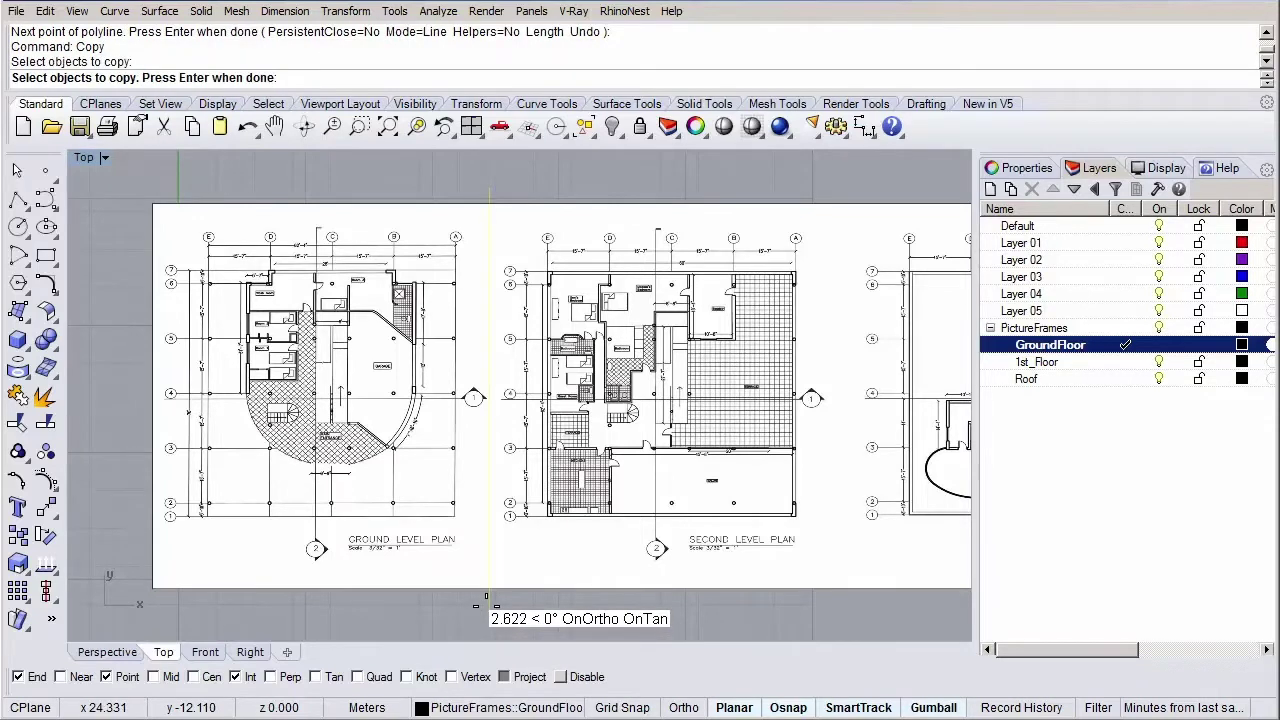
pyautogui.press('Return')
pyautogui.click(489, 187)
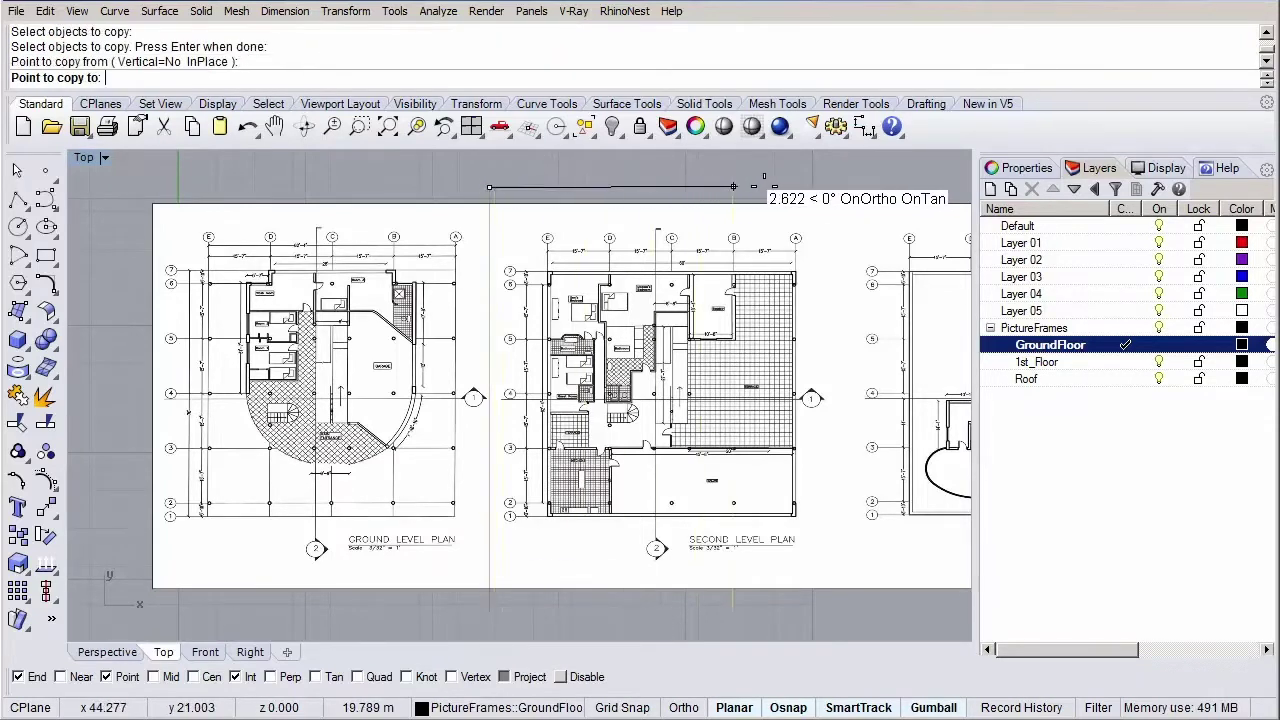
pyautogui.click(833, 187)
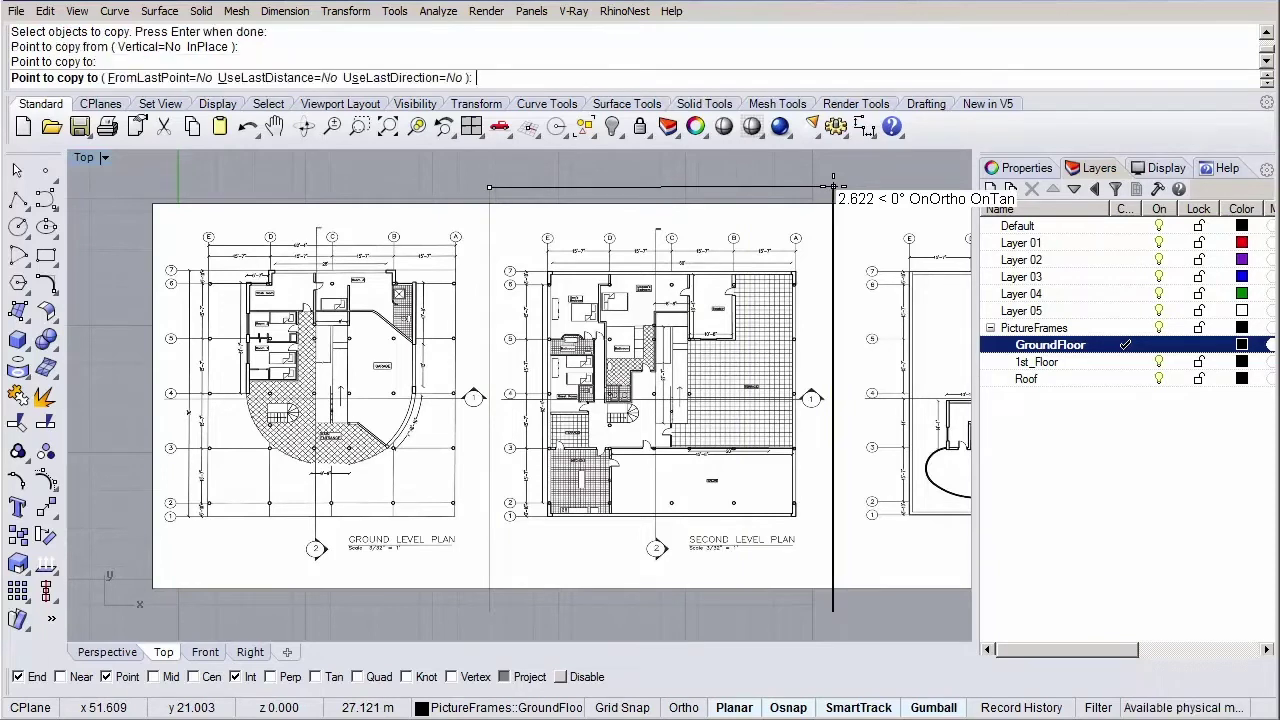
pyautogui.press('Return')
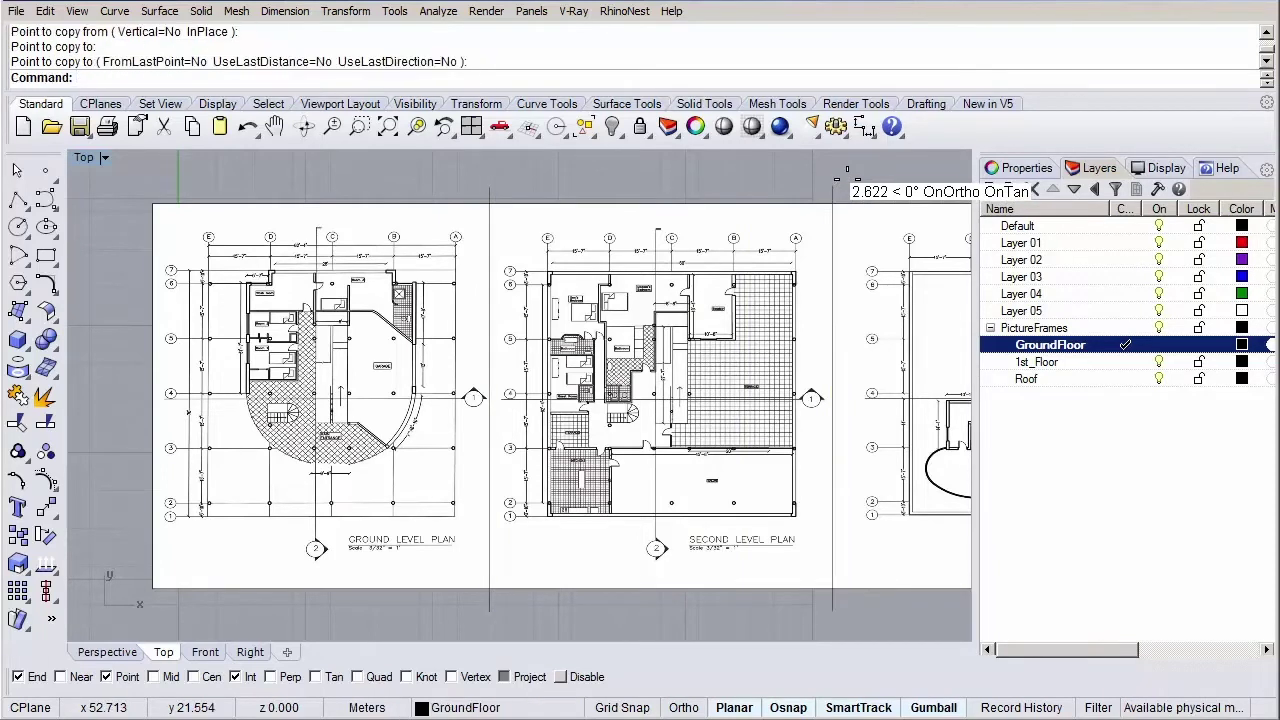
# Split the picture frame into three sheets using both vertical lines as cutters.
pyautogui.write('Split')
pyautogui.press('Return')
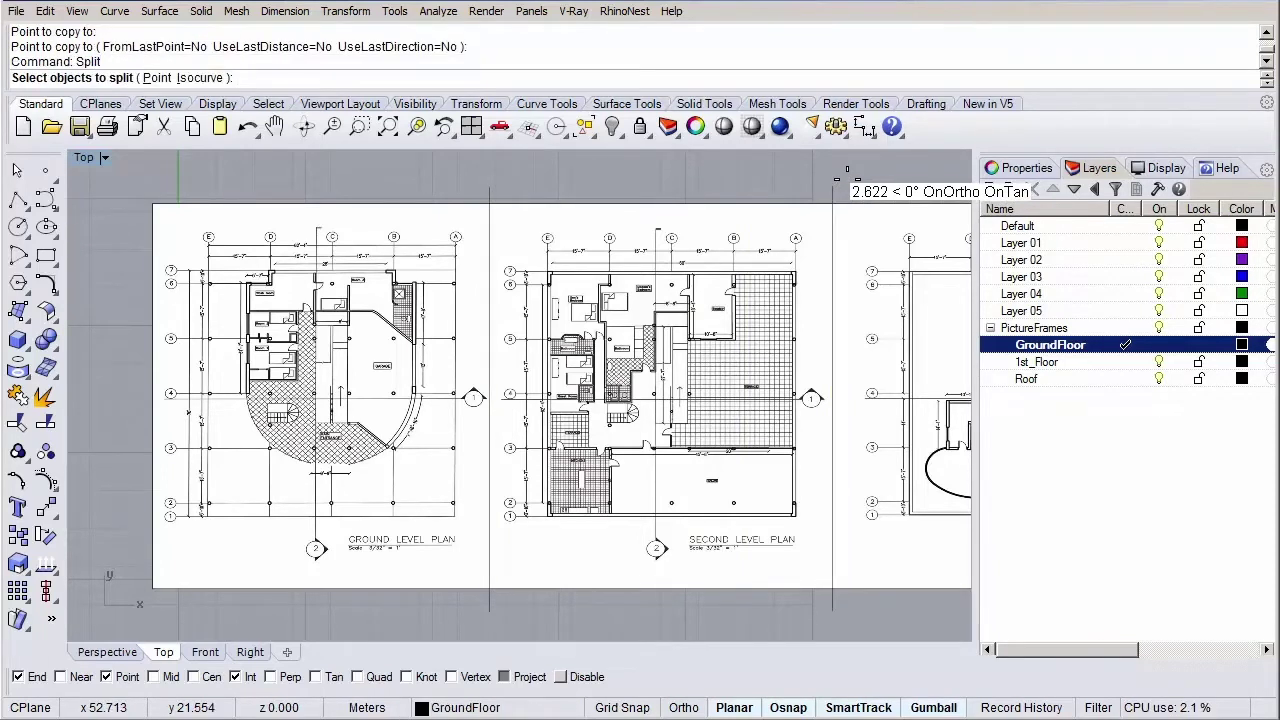
pyautogui.click(685, 205)
pyautogui.press('Return')
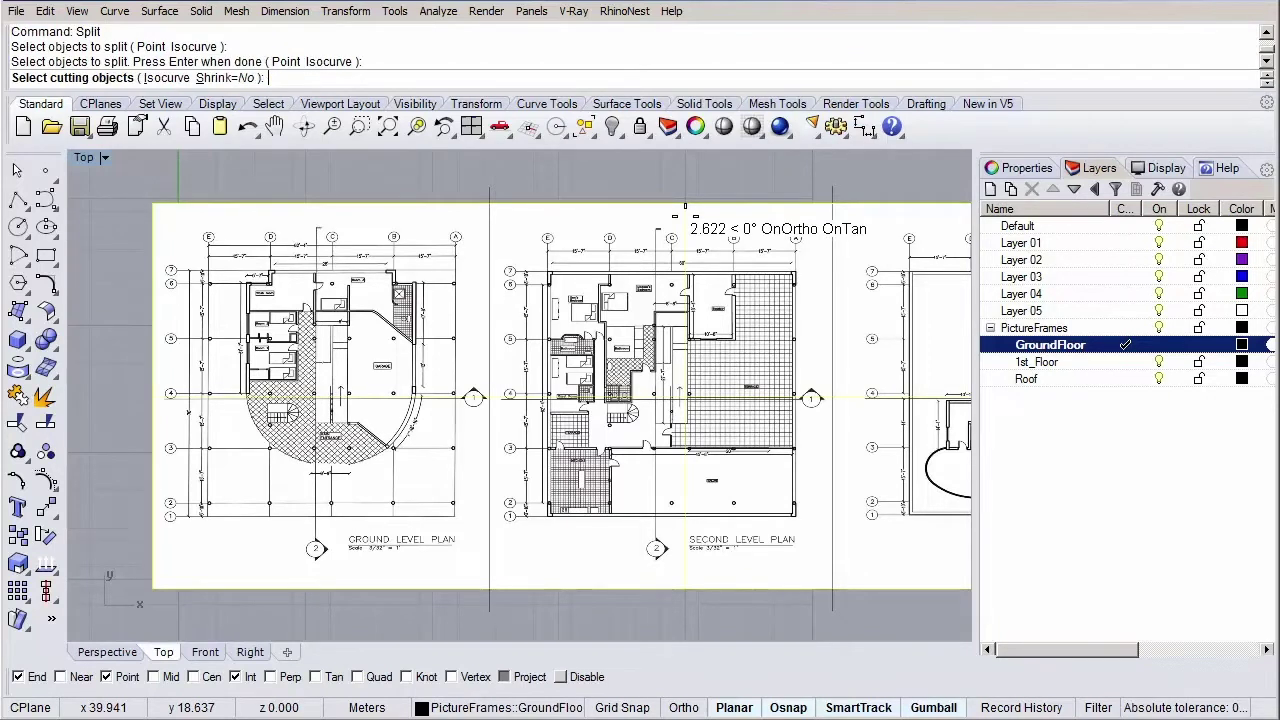
pyautogui.click(489, 188)
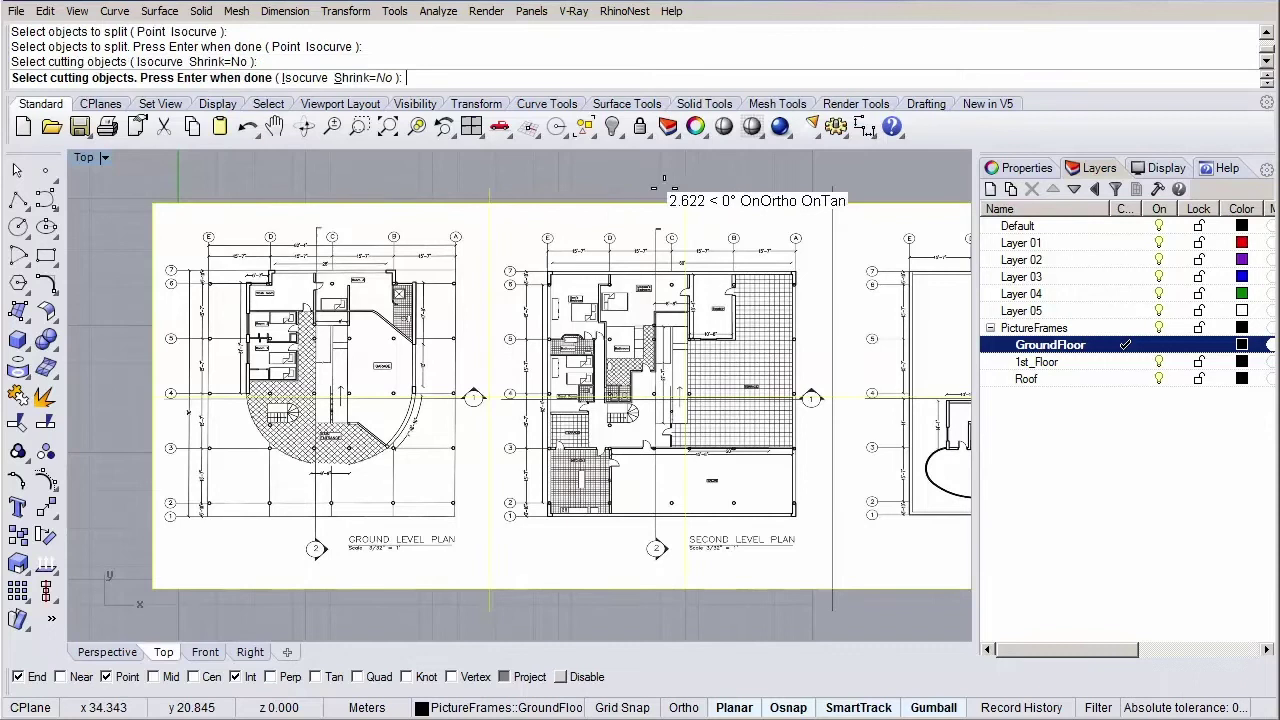
pyautogui.click(832, 188)
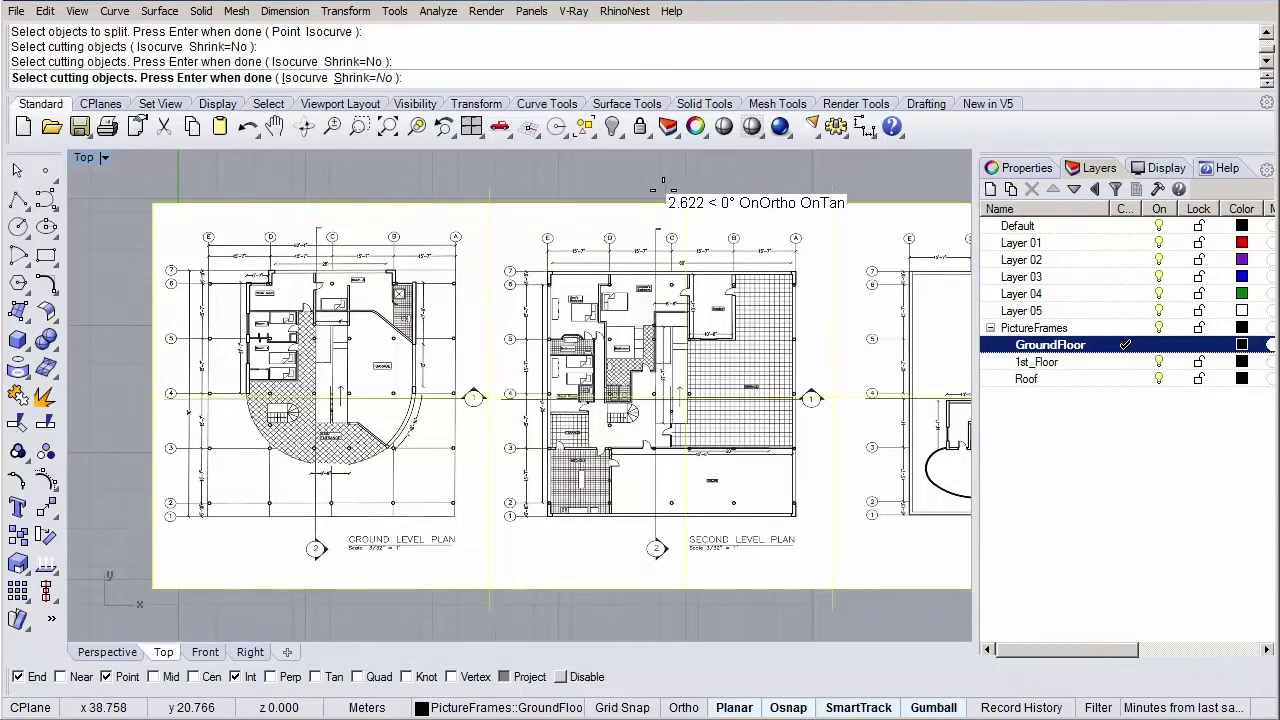
pyautogui.press('Return')
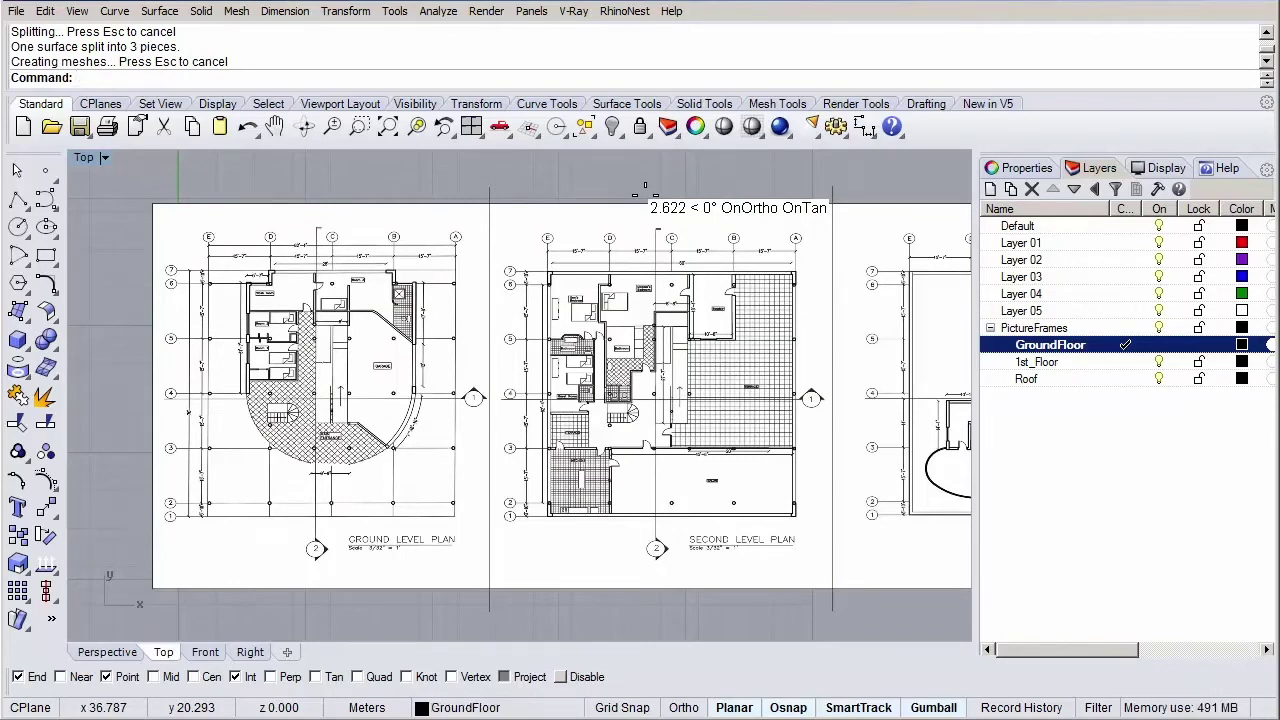
# Select the leftover curve from the overlapping-objects menu and delete it.
pyautogui.click(835, 186)
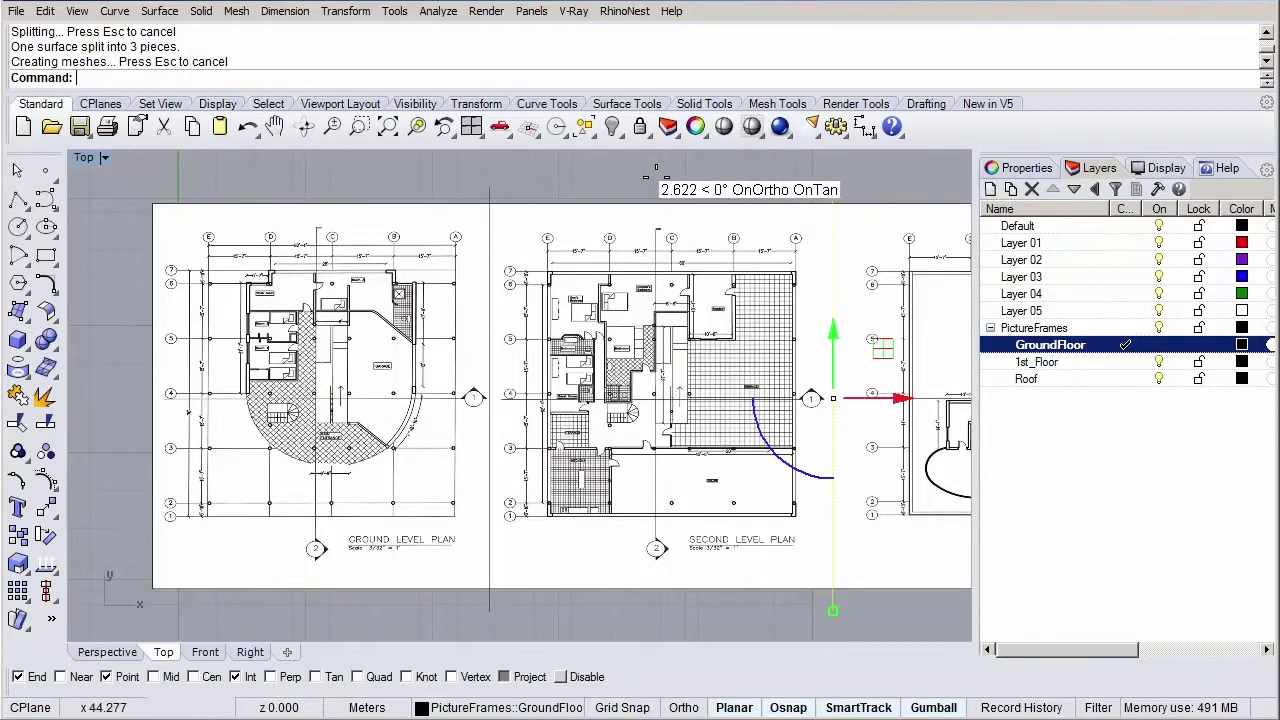
pyautogui.click(490, 193)
pyautogui.scroll(5, 316, 248)
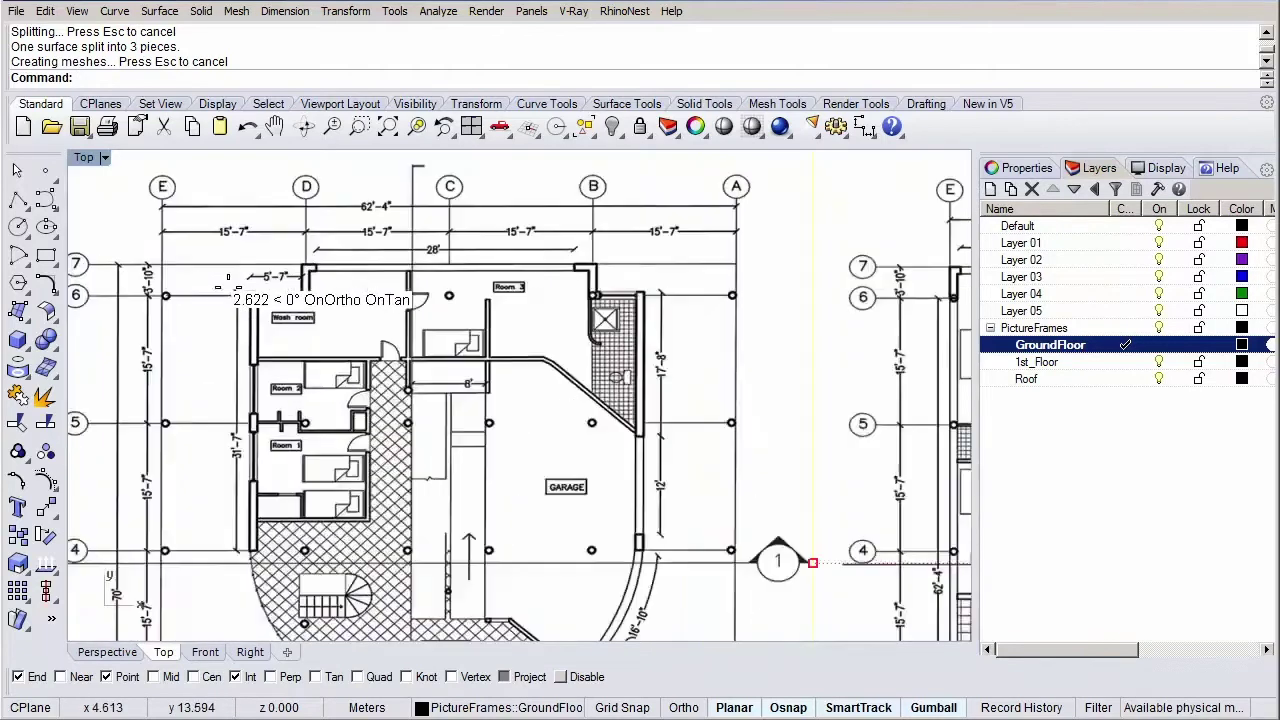
pyautogui.click(256, 302)
pyautogui.click(280, 344)
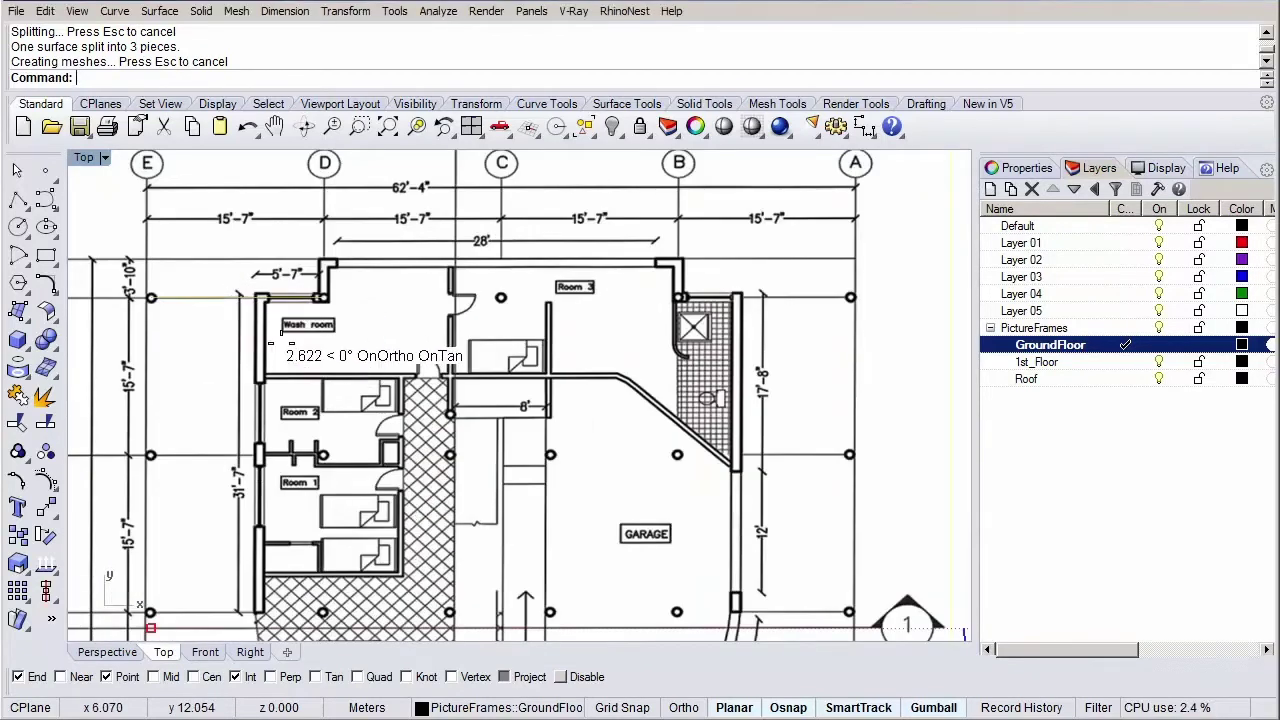
pyautogui.press('Delete')
pyautogui.scroll(-6, 270, 344)
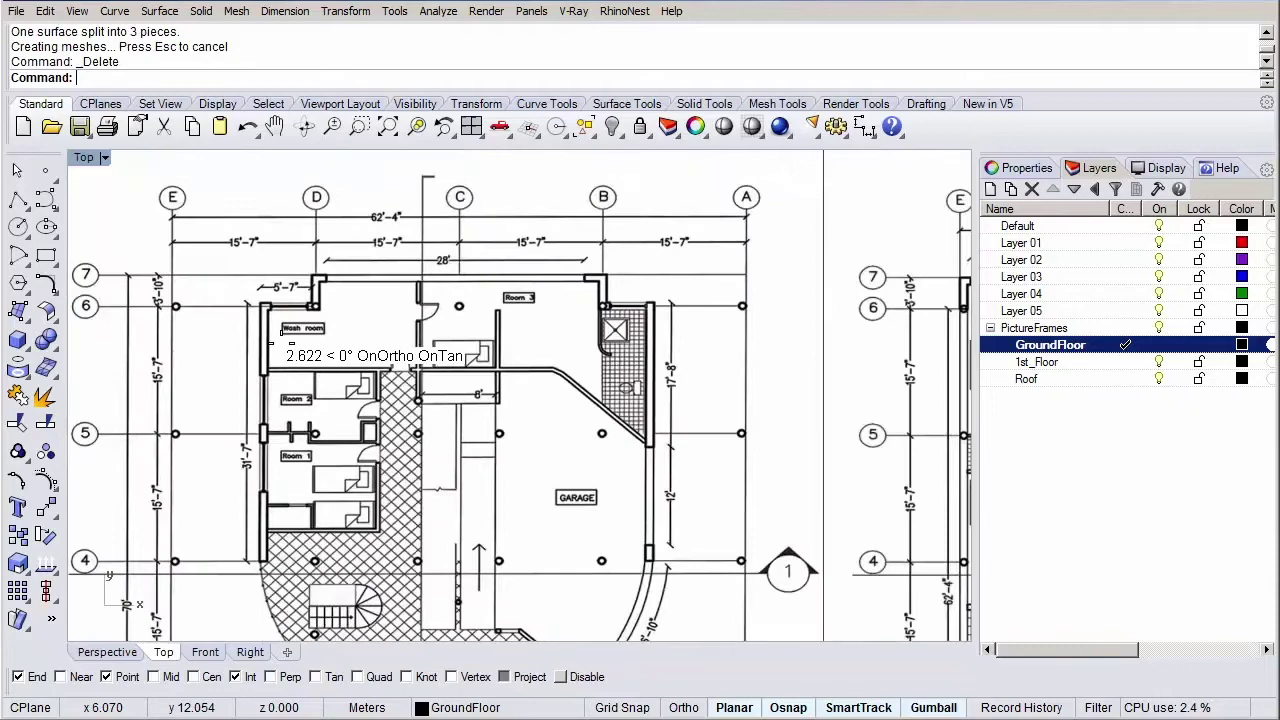
pyautogui.moveTo(680, 405); pyautogui.dragTo(523, 330, button='right')
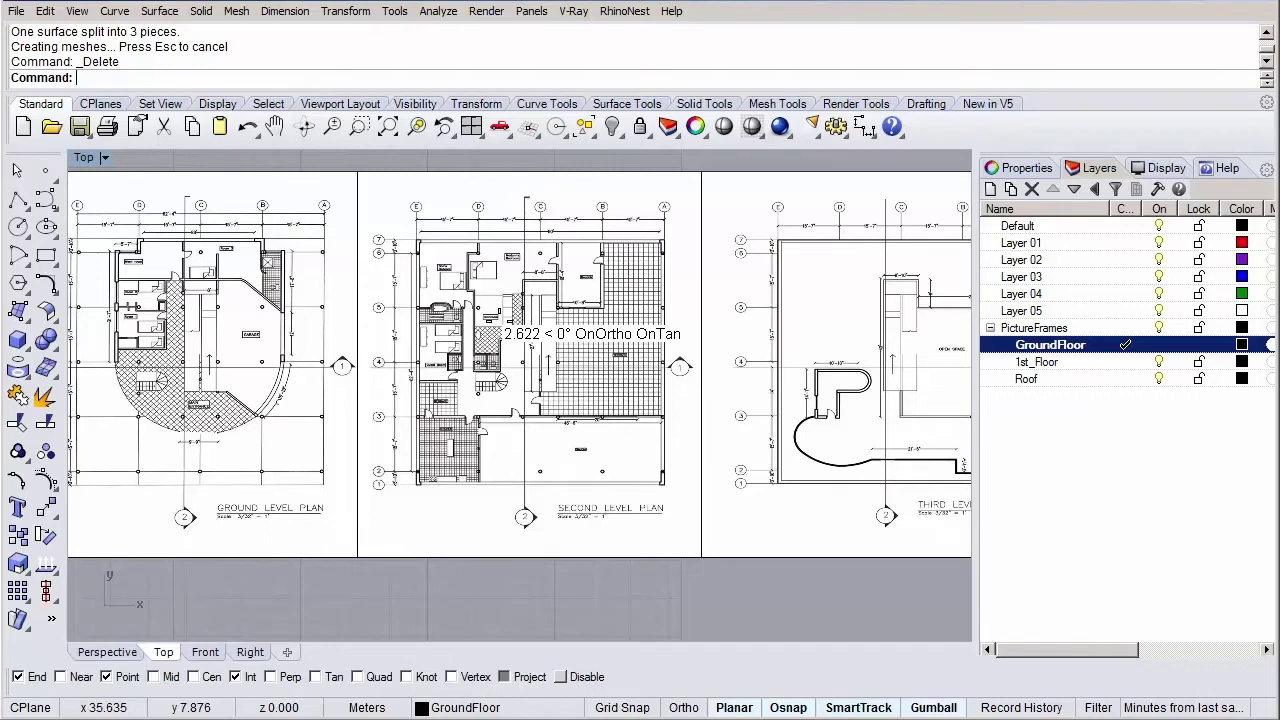
# Move the second level plan sheet onto the 1st_Floor layer.
pyautogui.click(525, 331)
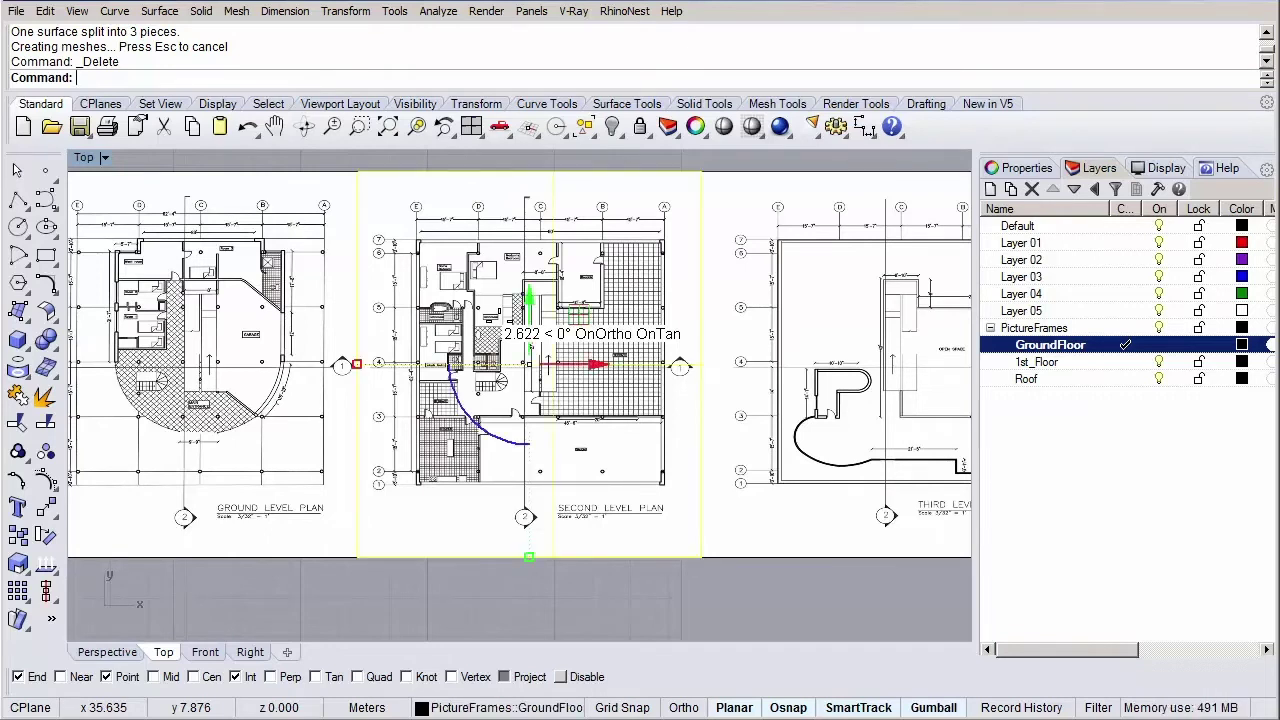
pyautogui.rightClick(1045, 362)
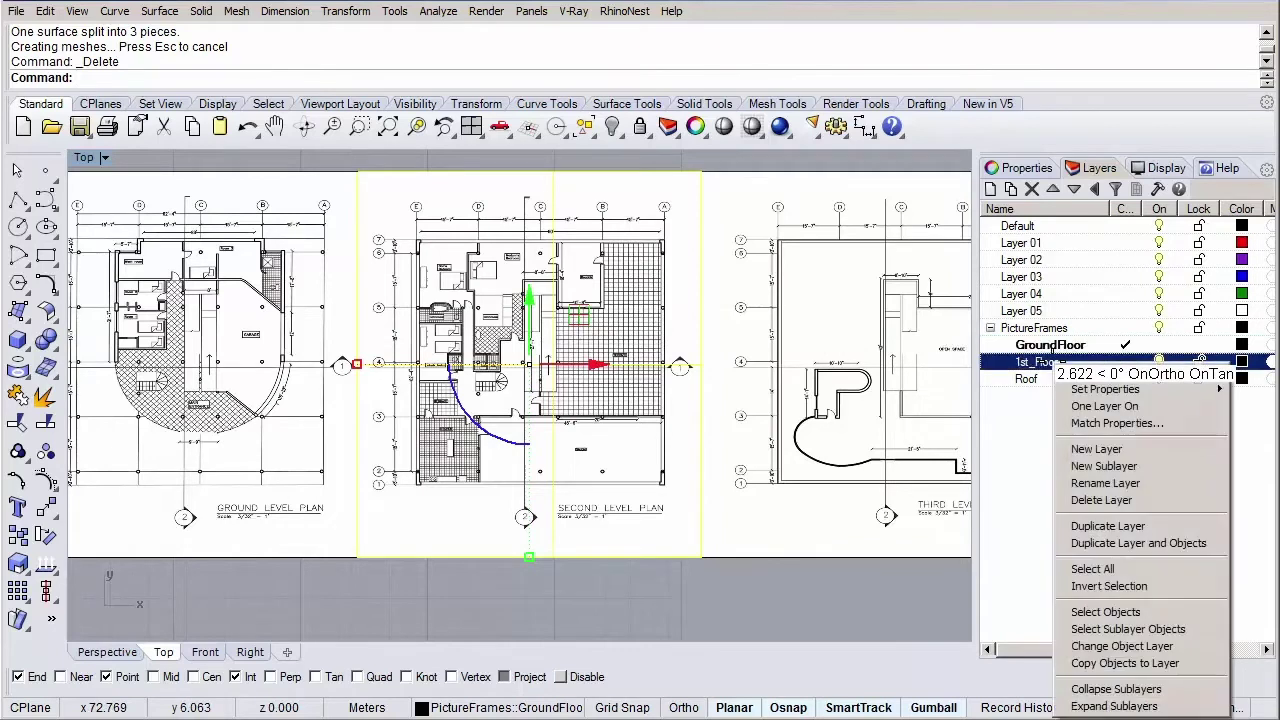
pyautogui.click(1097, 642)
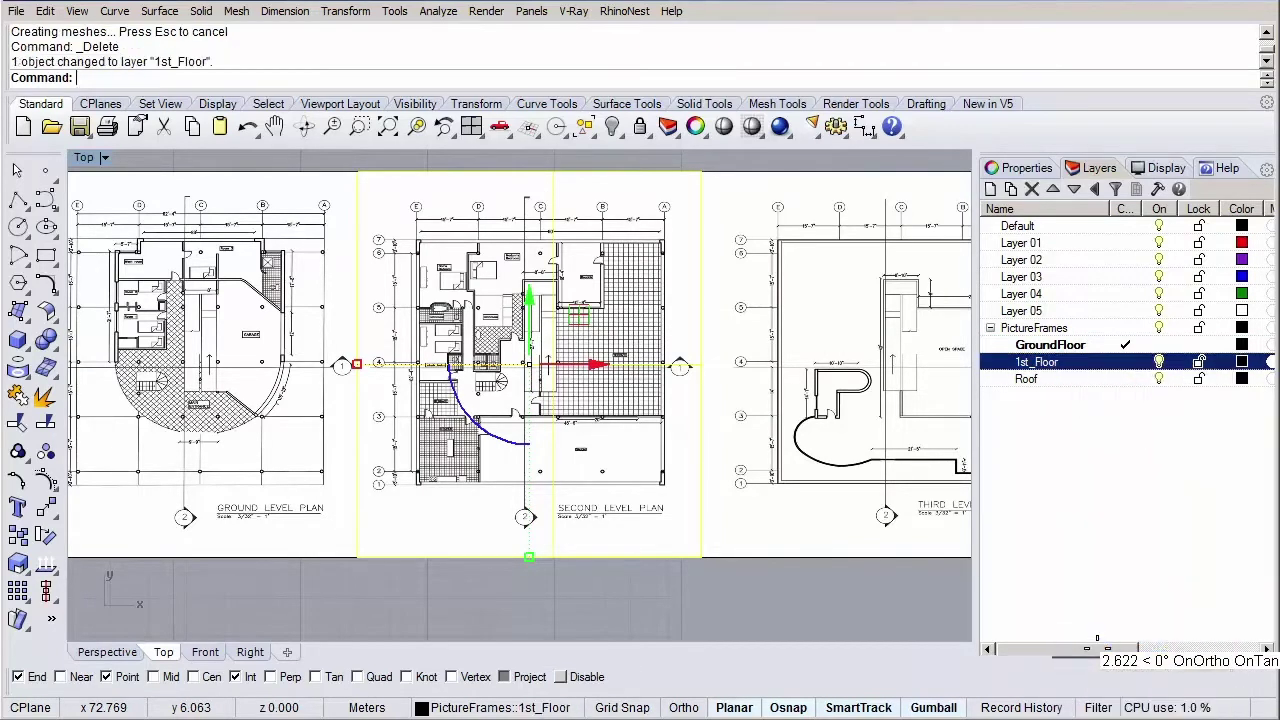
pyautogui.press('Escape')
# Move the third level plan sheet onto the Roof layer.
pyautogui.moveTo(910, 592); pyautogui.dragTo(607, 584, button='right')
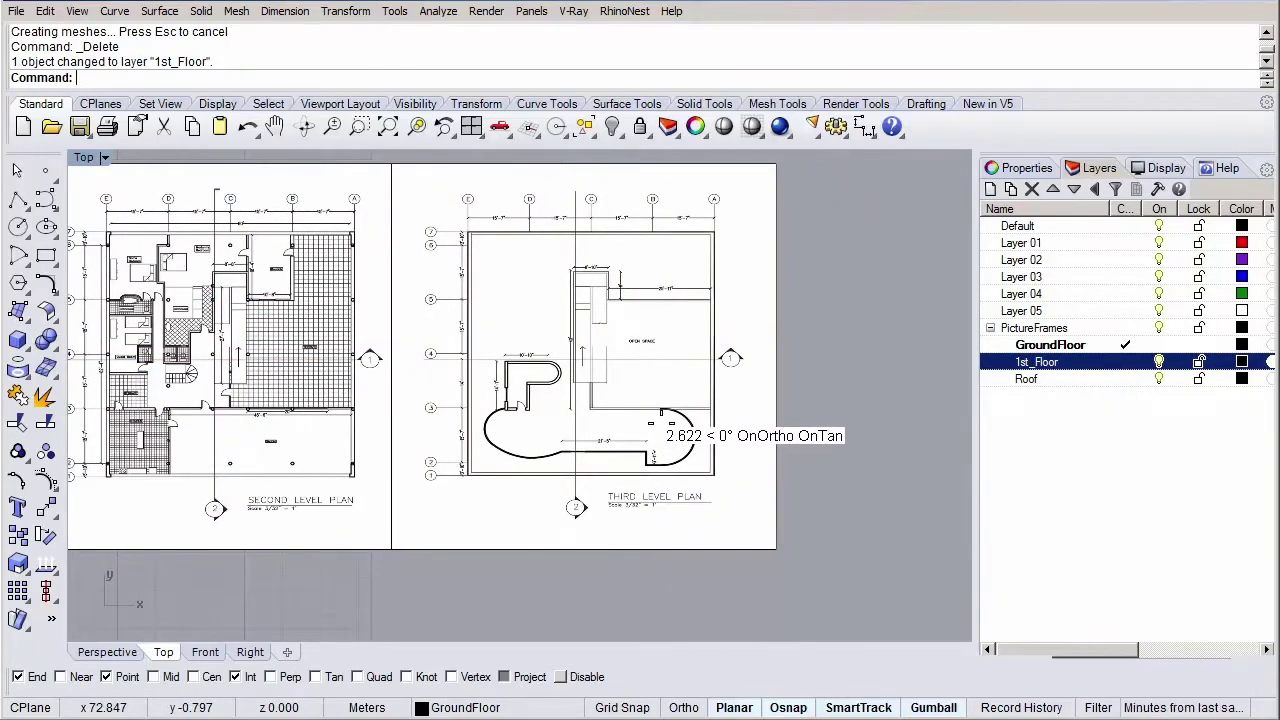
pyautogui.click(652, 424)
pyautogui.rightClick(1022, 377)
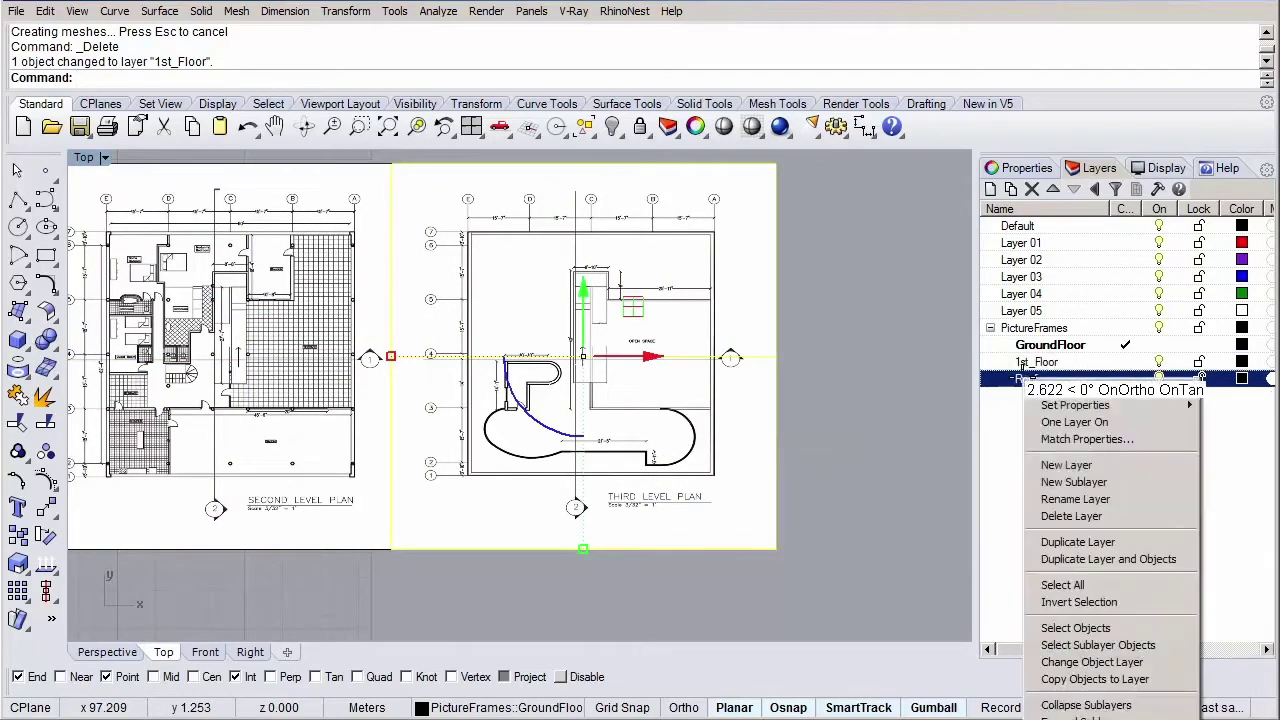
pyautogui.click(1045, 660)
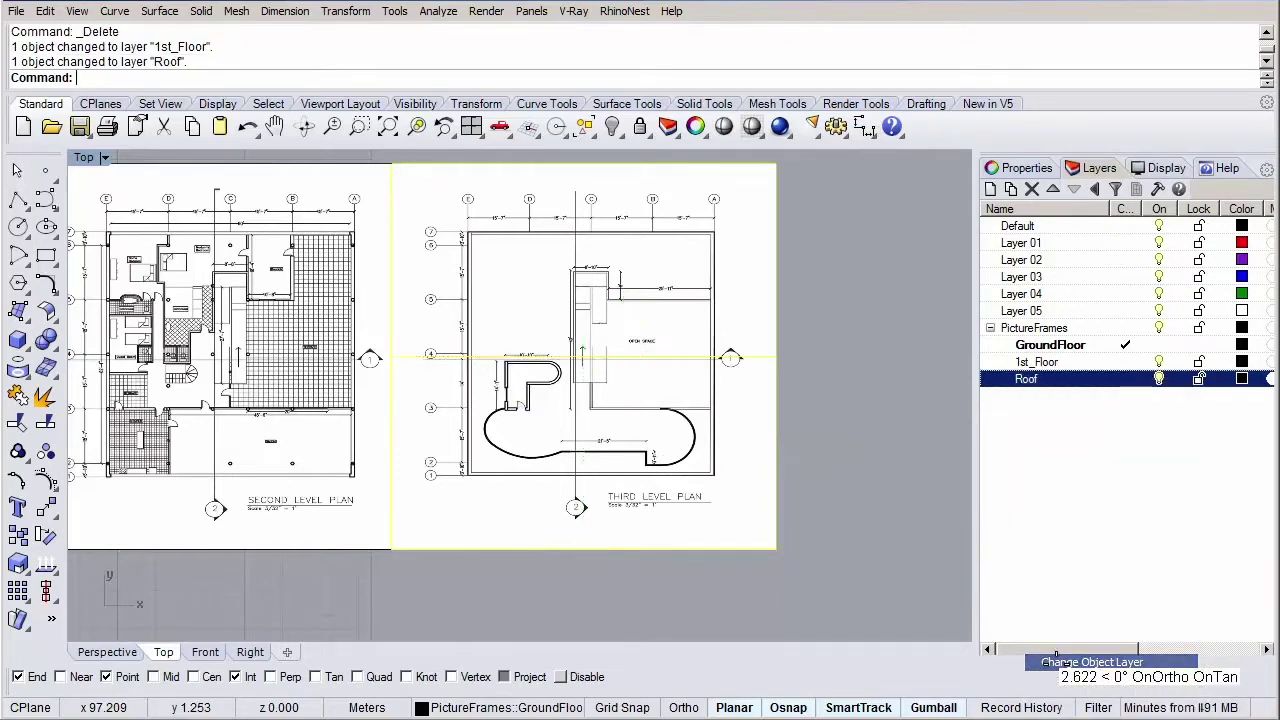
pyautogui.click(783, 589)
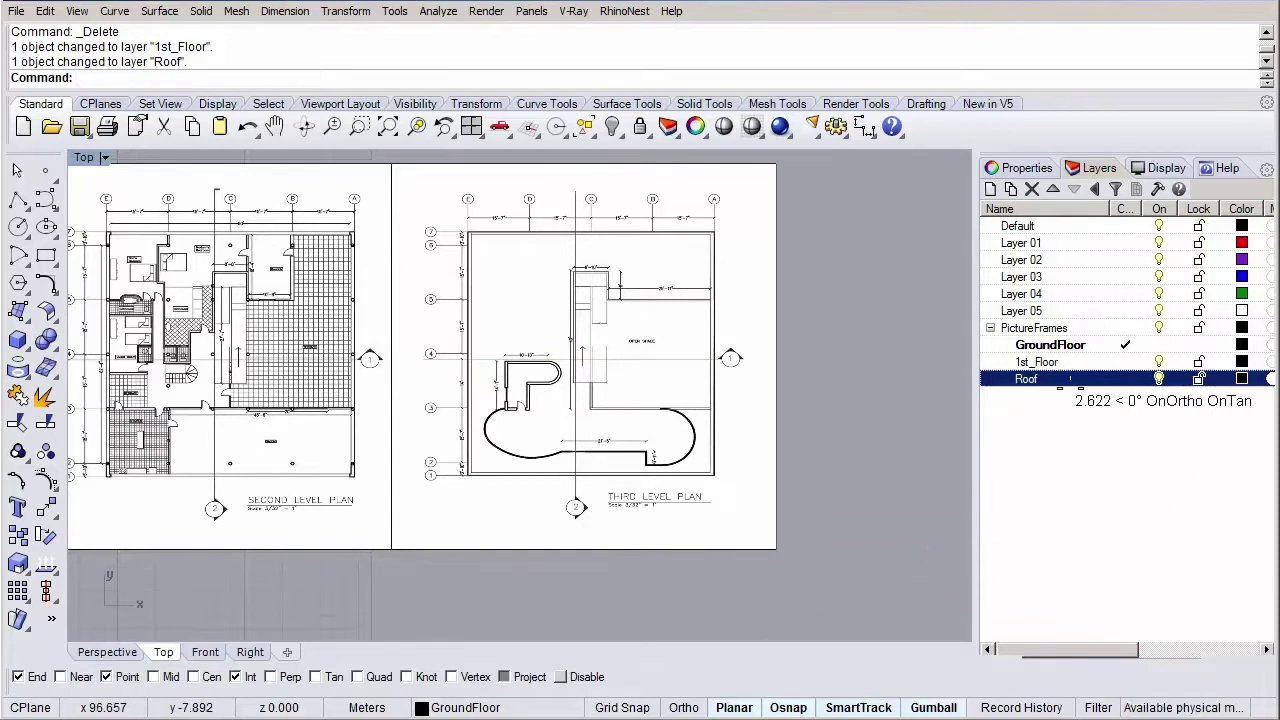
# Make Default current, lock GroundFloor, and select the second level plan frame.
pyautogui.click(1125, 226)
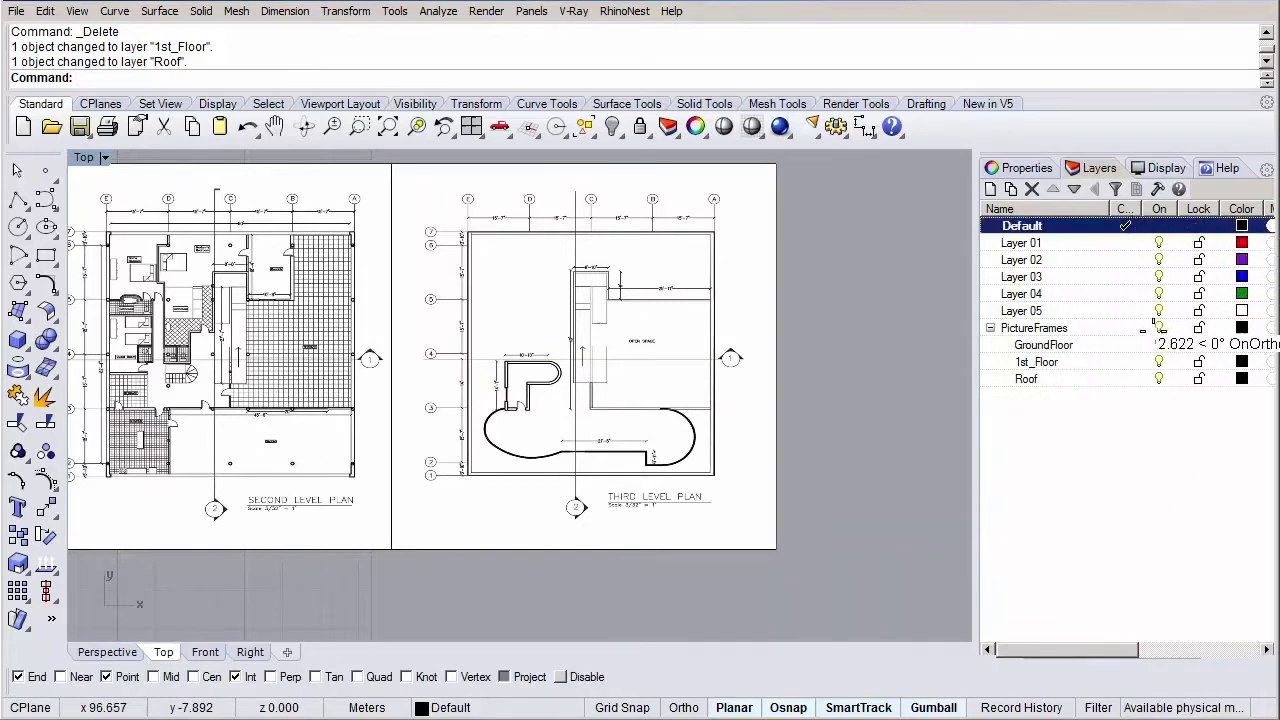
pyautogui.click(1198, 344)
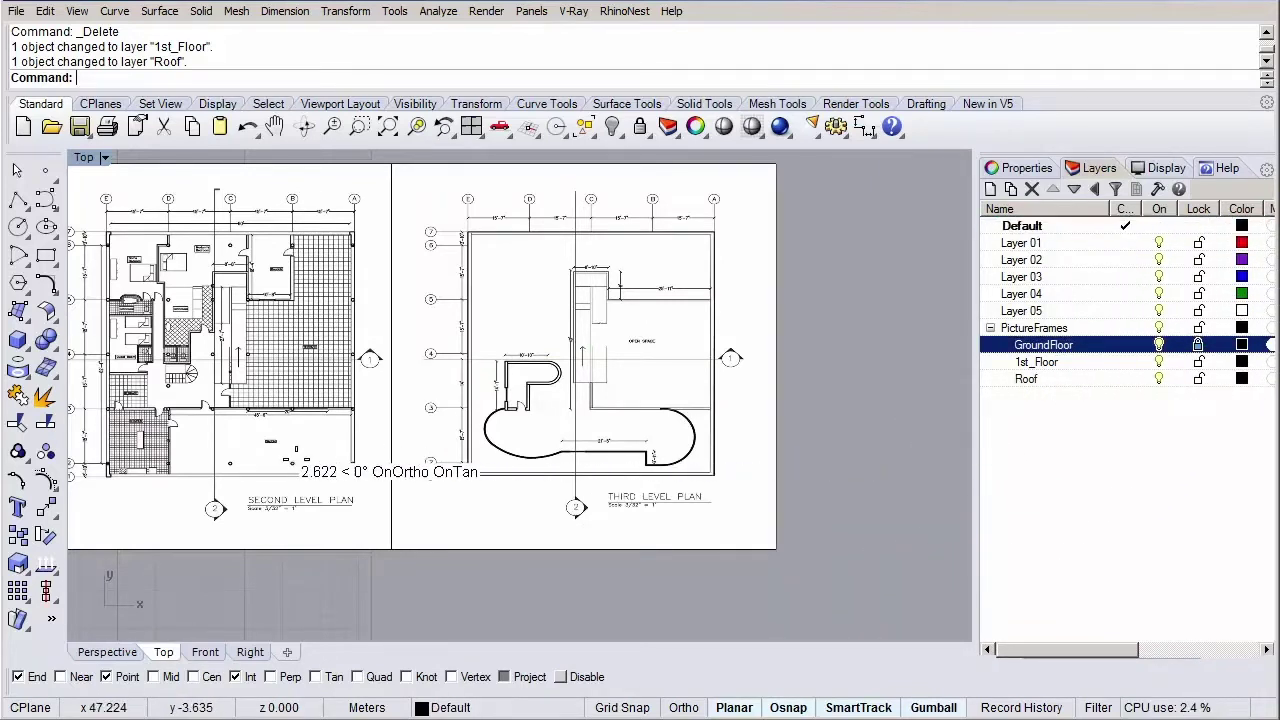
pyautogui.moveTo(280, 365); pyautogui.dragTo(679, 462, button='right')
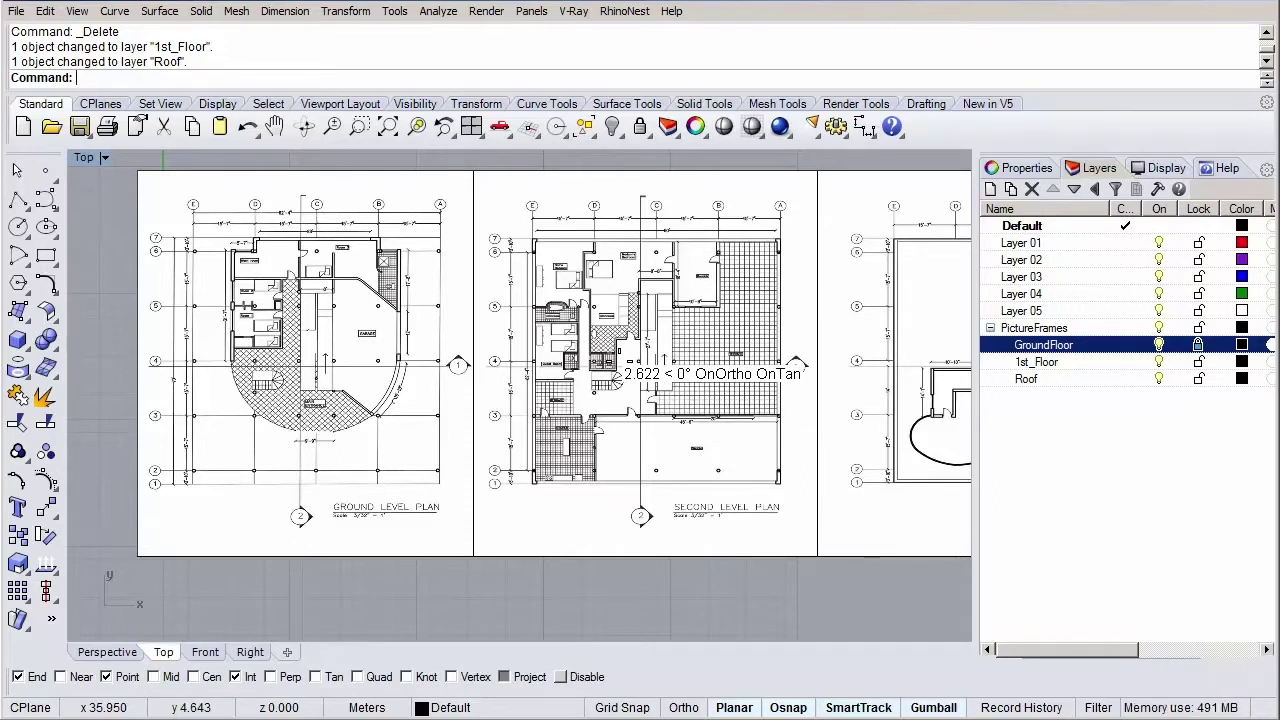
pyautogui.click(614, 372)
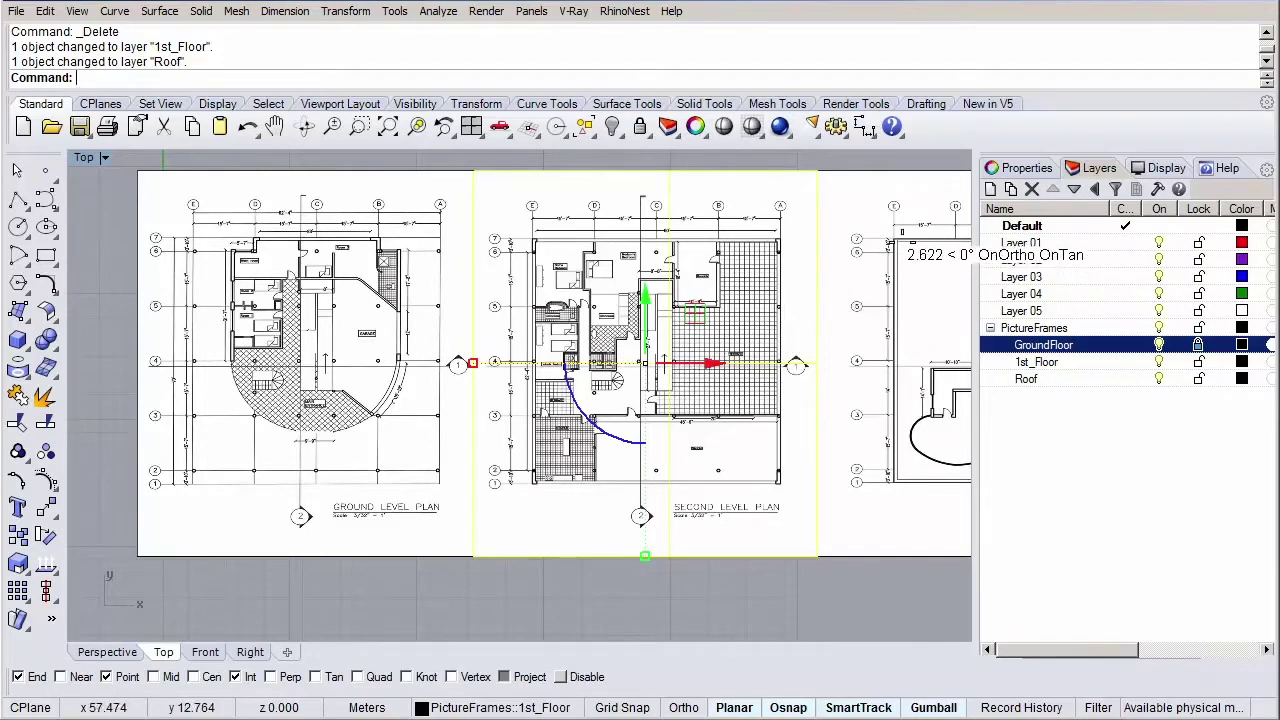
# Set the second level plan frame's material transparency to about 50%, then deselect it.
pyautogui.click(1010, 168)
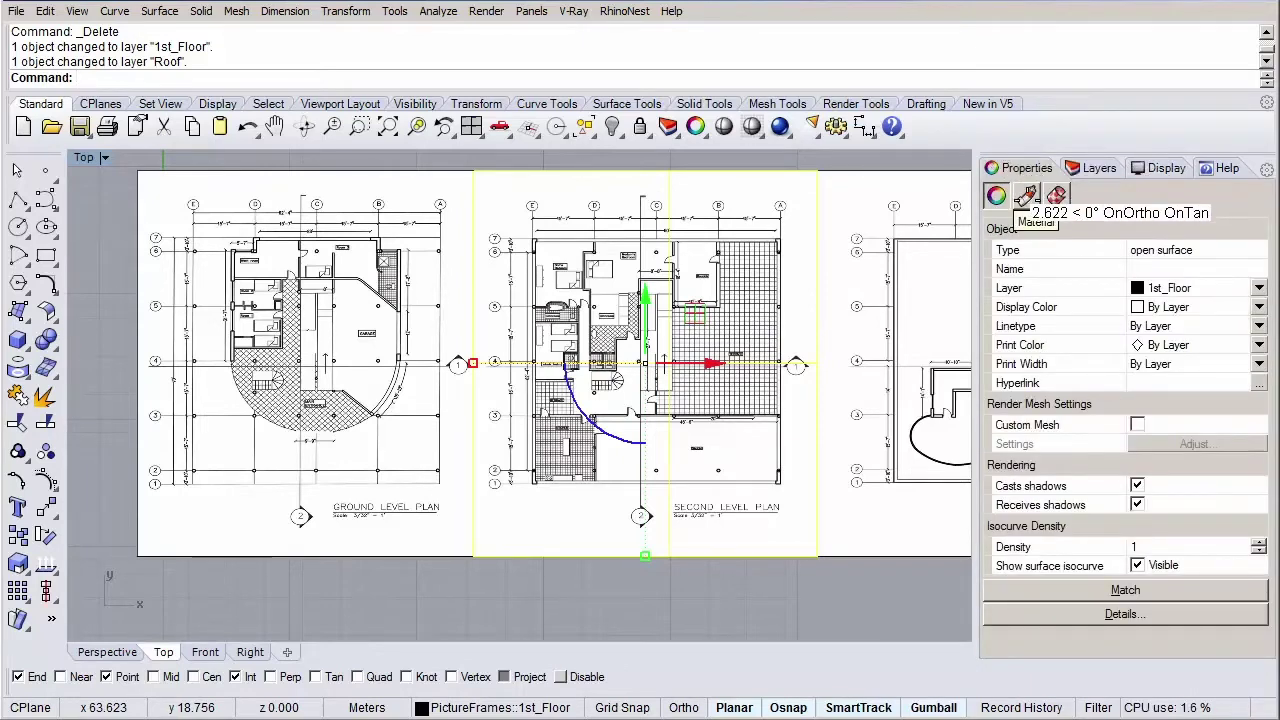
pyautogui.click(1027, 196)
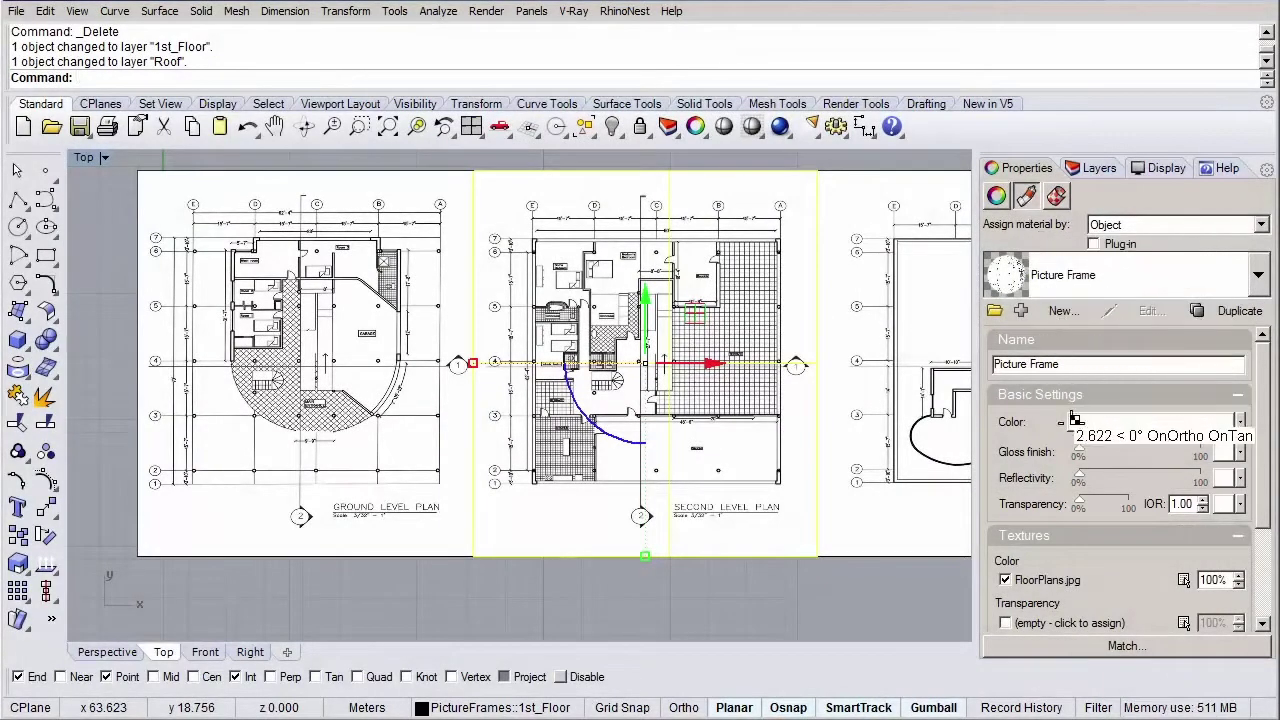
pyautogui.moveTo(1090, 502); pyautogui.dragTo(1106, 500)
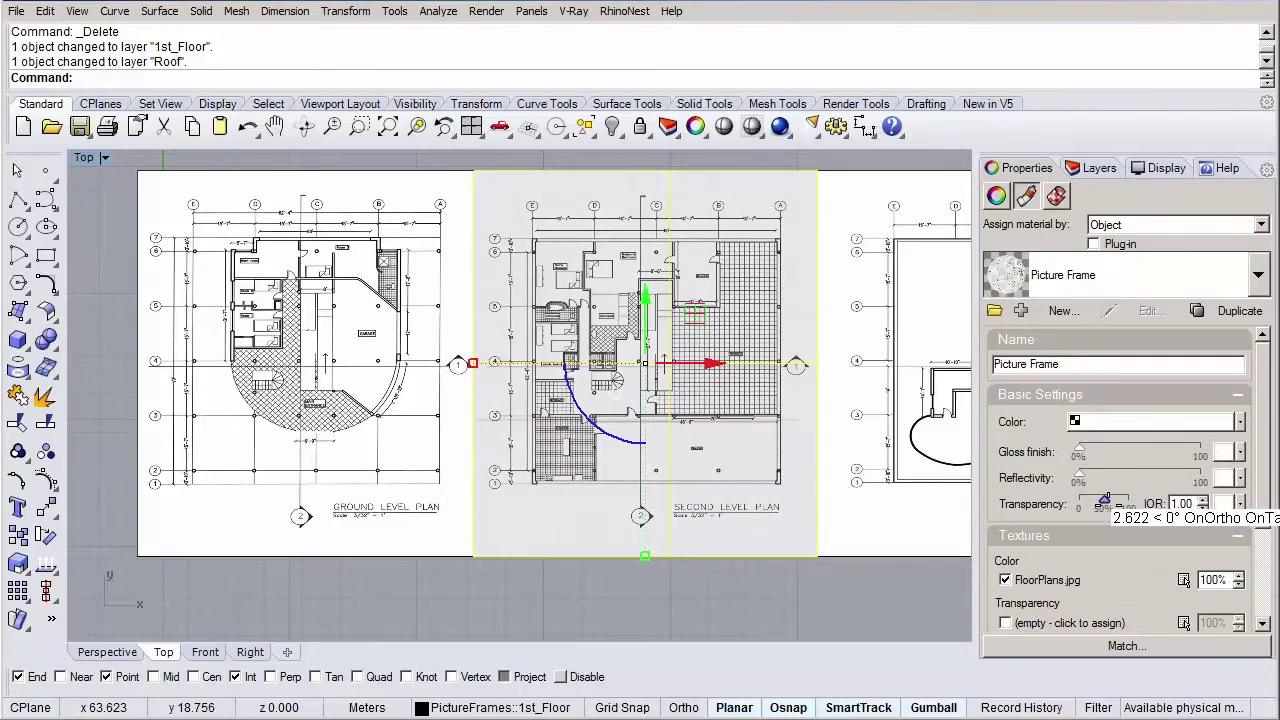
pyautogui.click(852, 594)
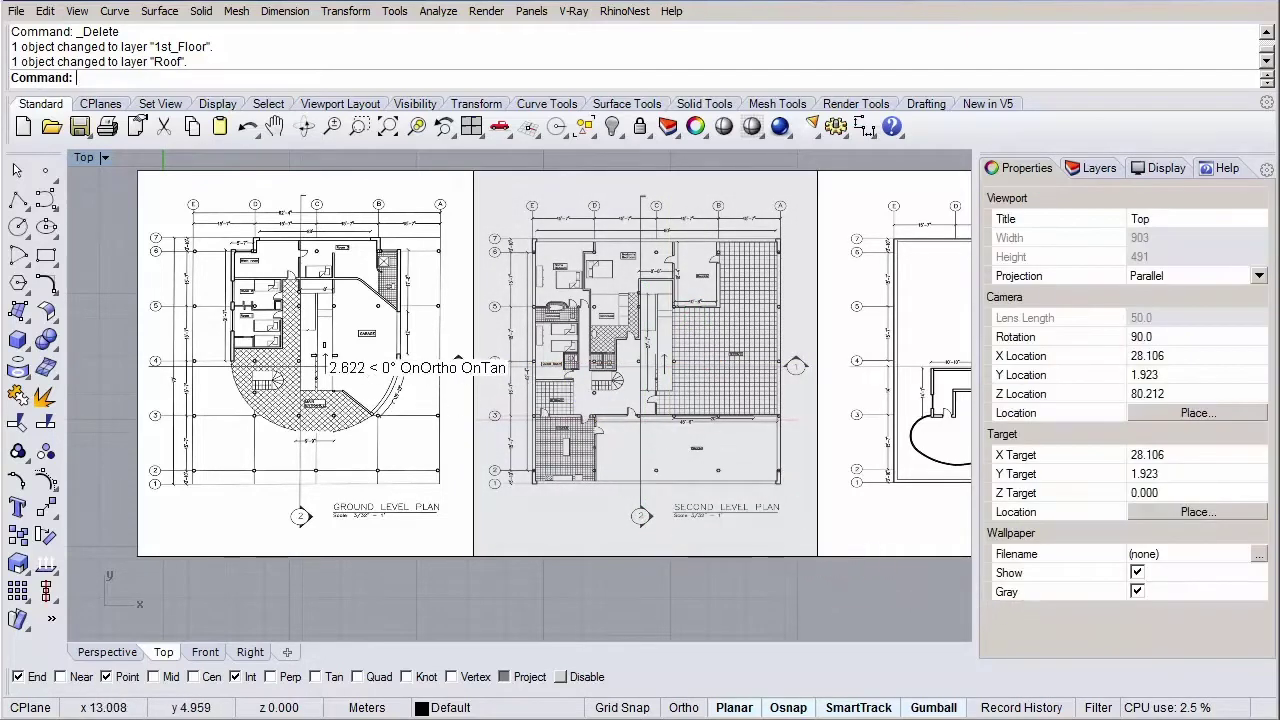
pyautogui.moveTo(318, 359); pyautogui.dragTo(396, 382, button='right')
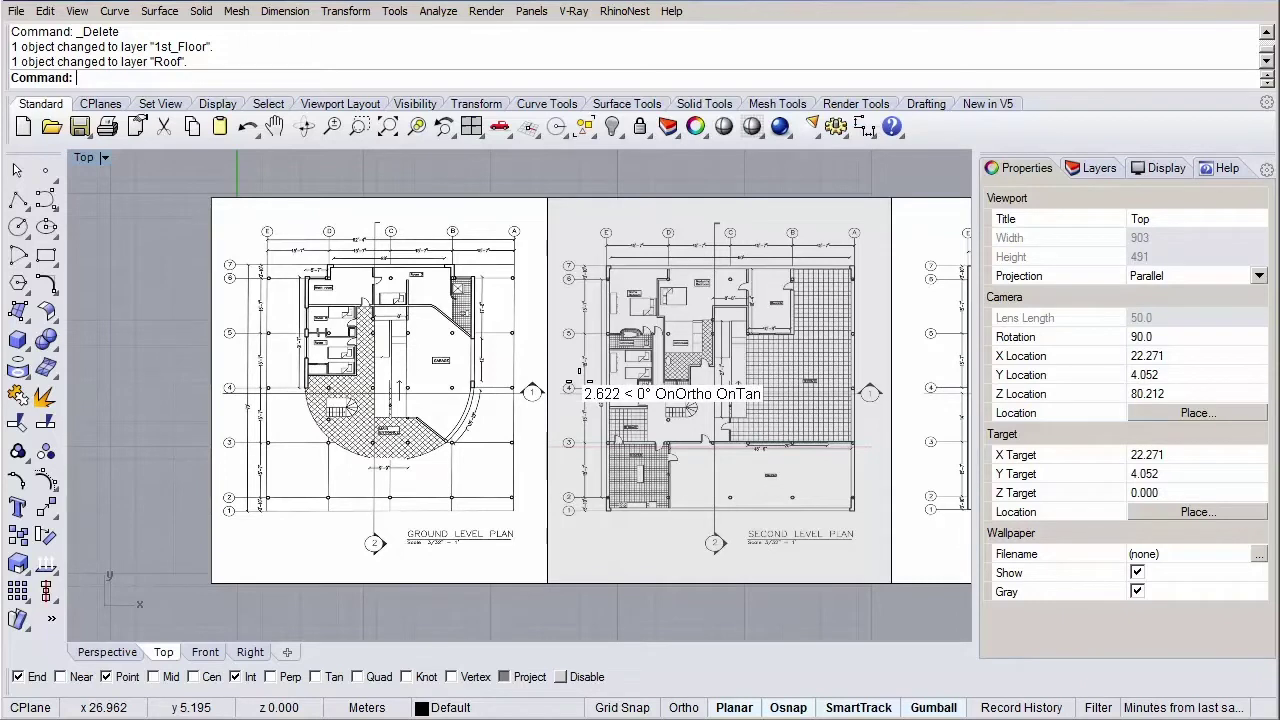
# Drag the faded second level plan frame onto the ground level plan so their gridlines line up.
pyautogui.click(575, 382)
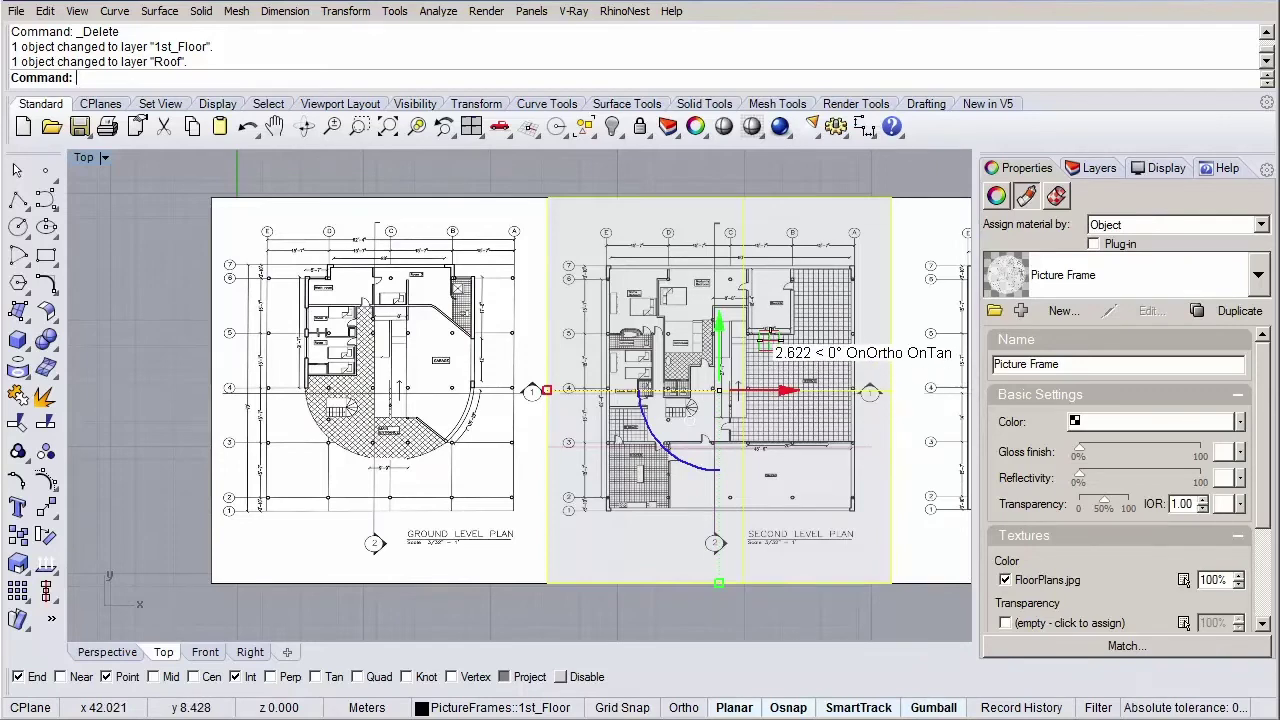
pyautogui.moveTo(765, 341); pyautogui.dragTo(430, 336)
pyautogui.scroll(2, 274, 321)
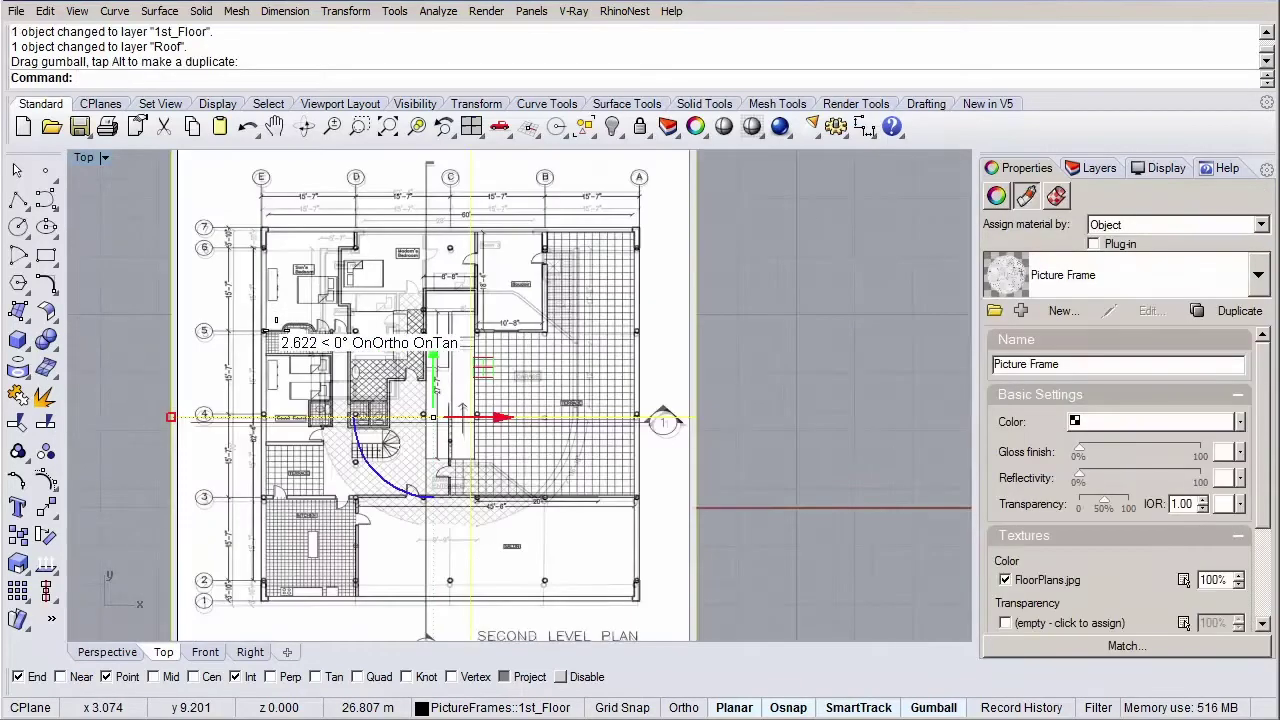
pyautogui.click(150, 285)
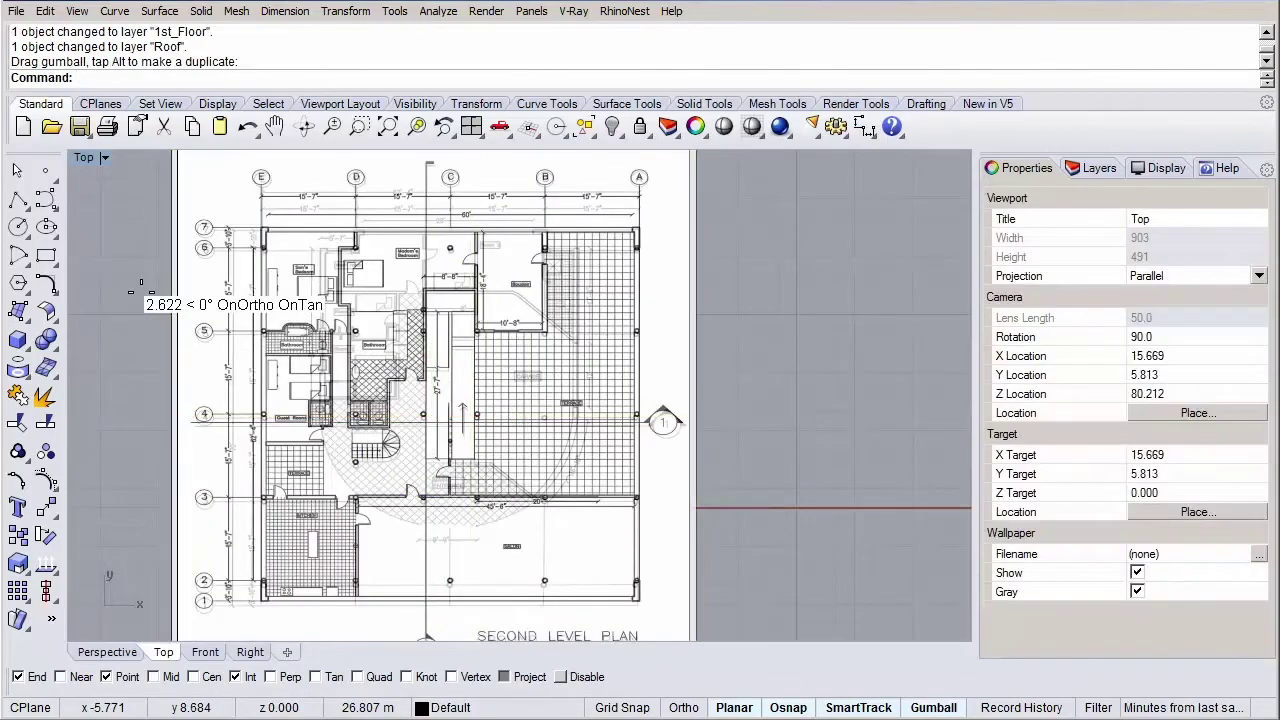
pyautogui.scroll(6, 230, 225)
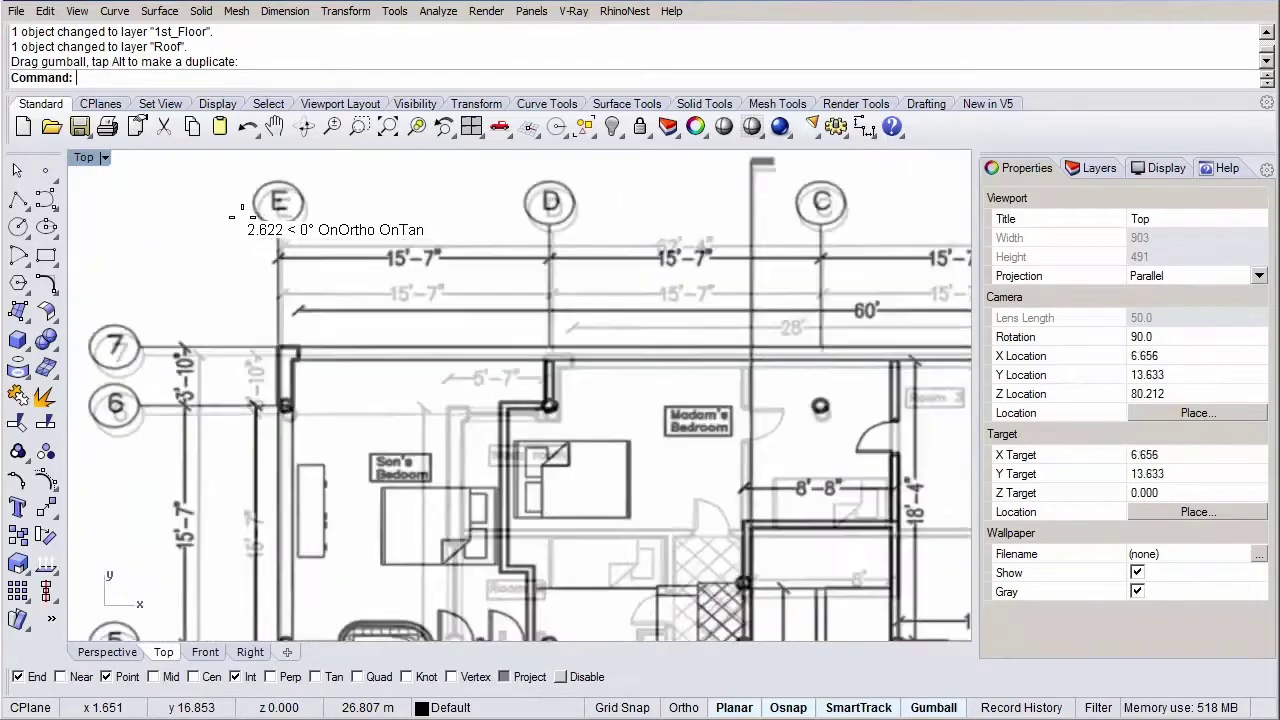
pyautogui.click(241, 268)
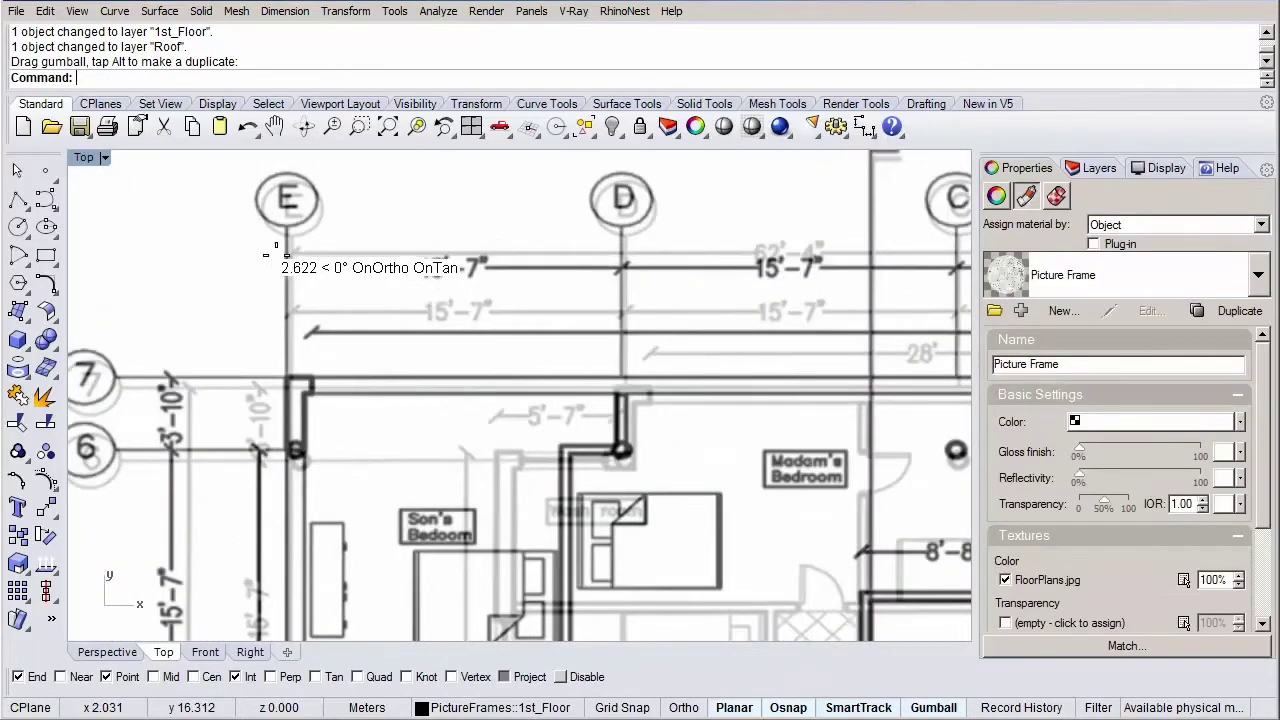
pyautogui.moveTo(258, 266); pyautogui.dragTo(272, 260)
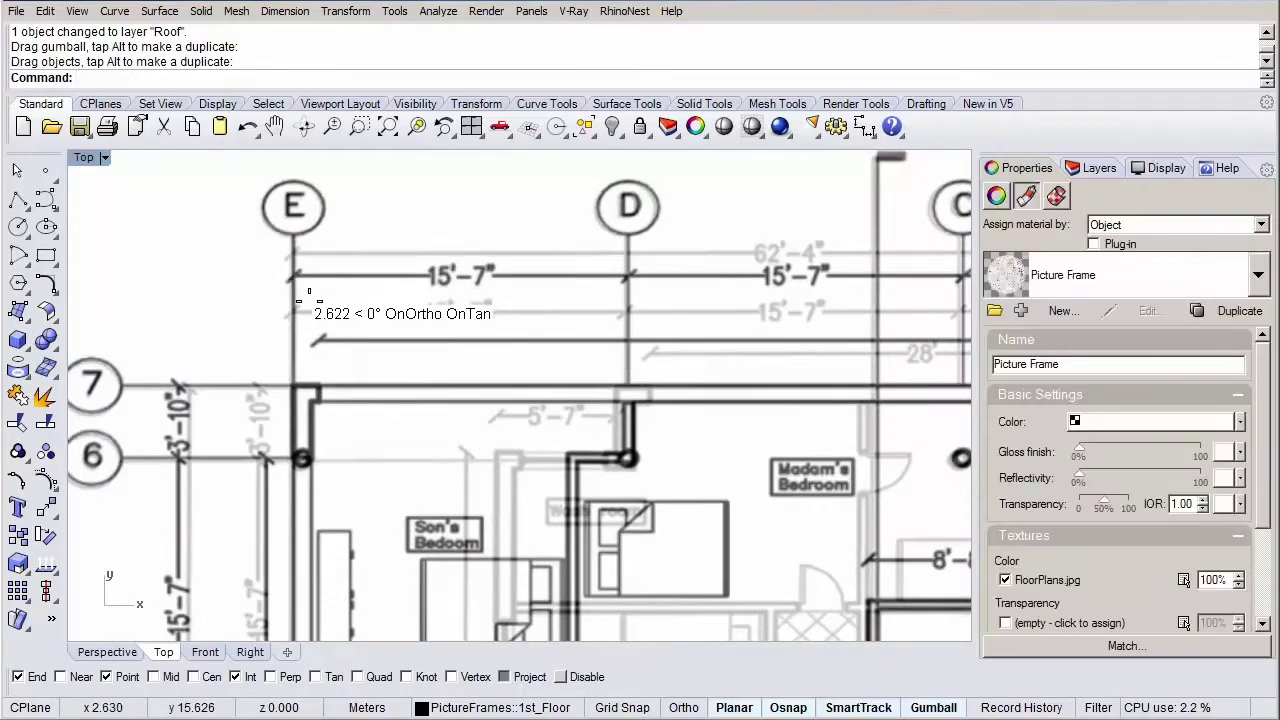
pyautogui.scroll(-10, 300, 295)
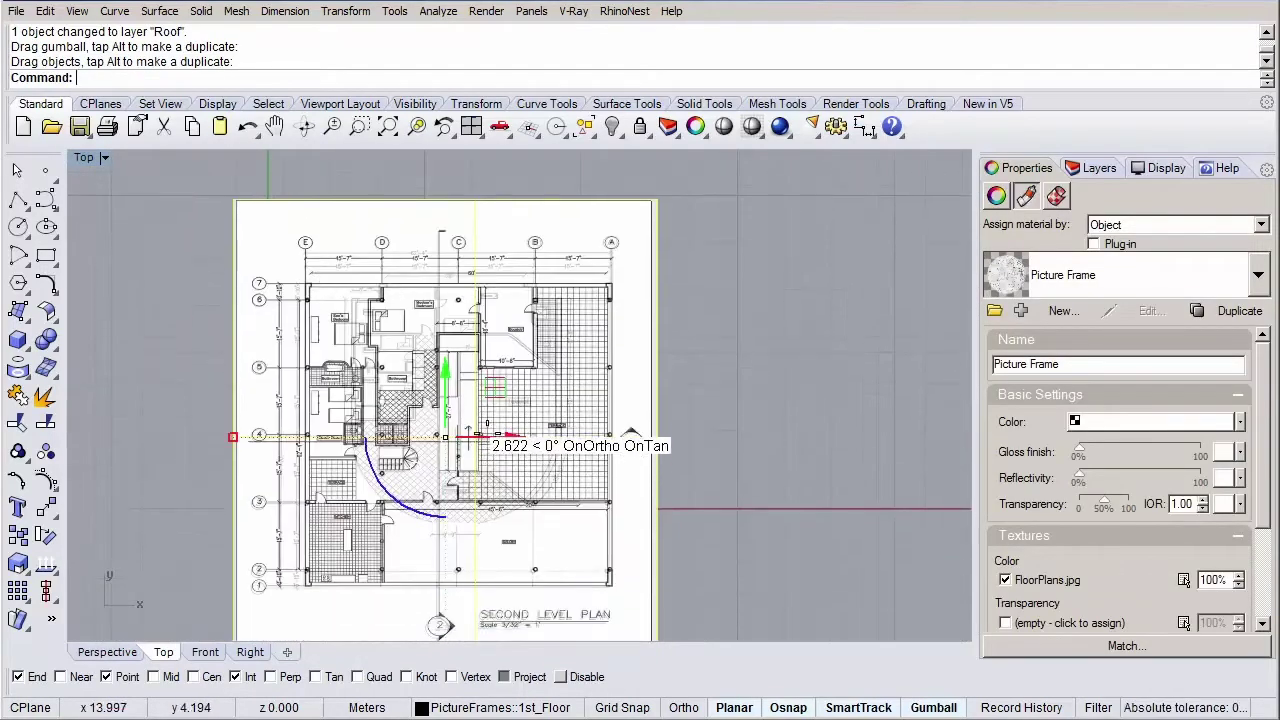
# Reset the second level plan frame's material transparency to 0% and deselect it.
pyautogui.moveTo(467, 430); pyautogui.dragTo(459, 389, button='right')
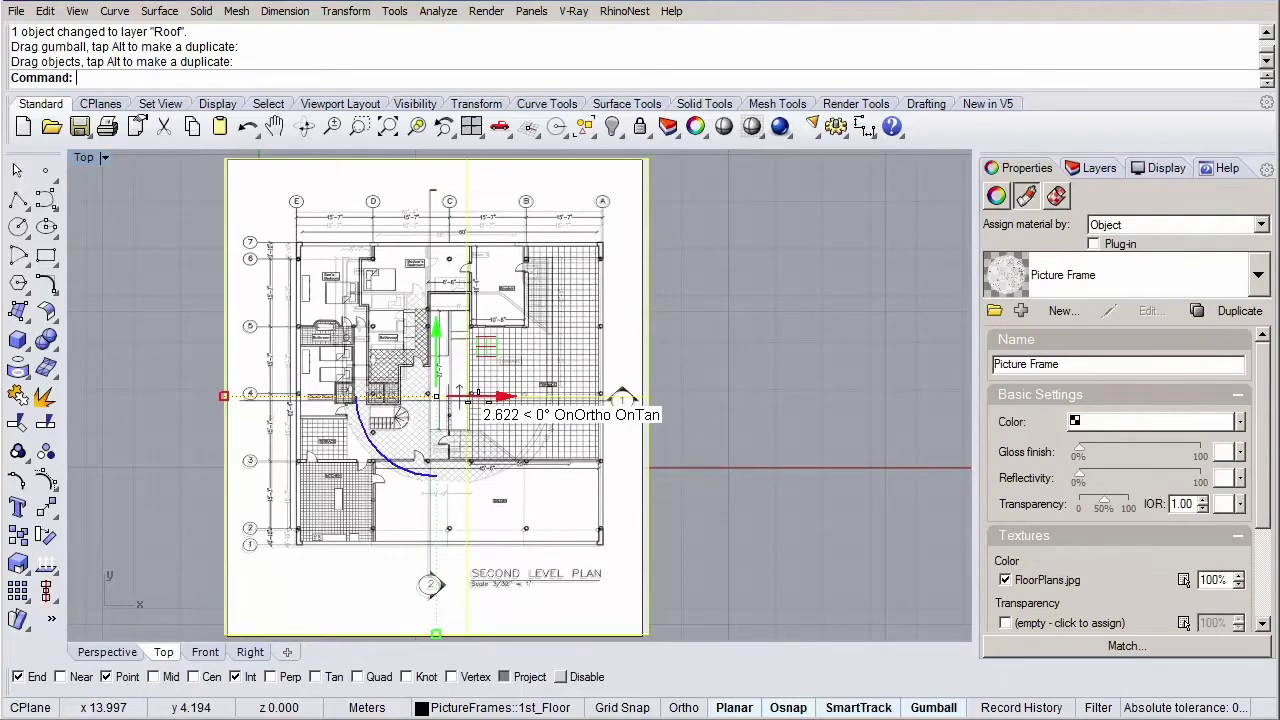
pyautogui.scroll(-2, 468, 402)
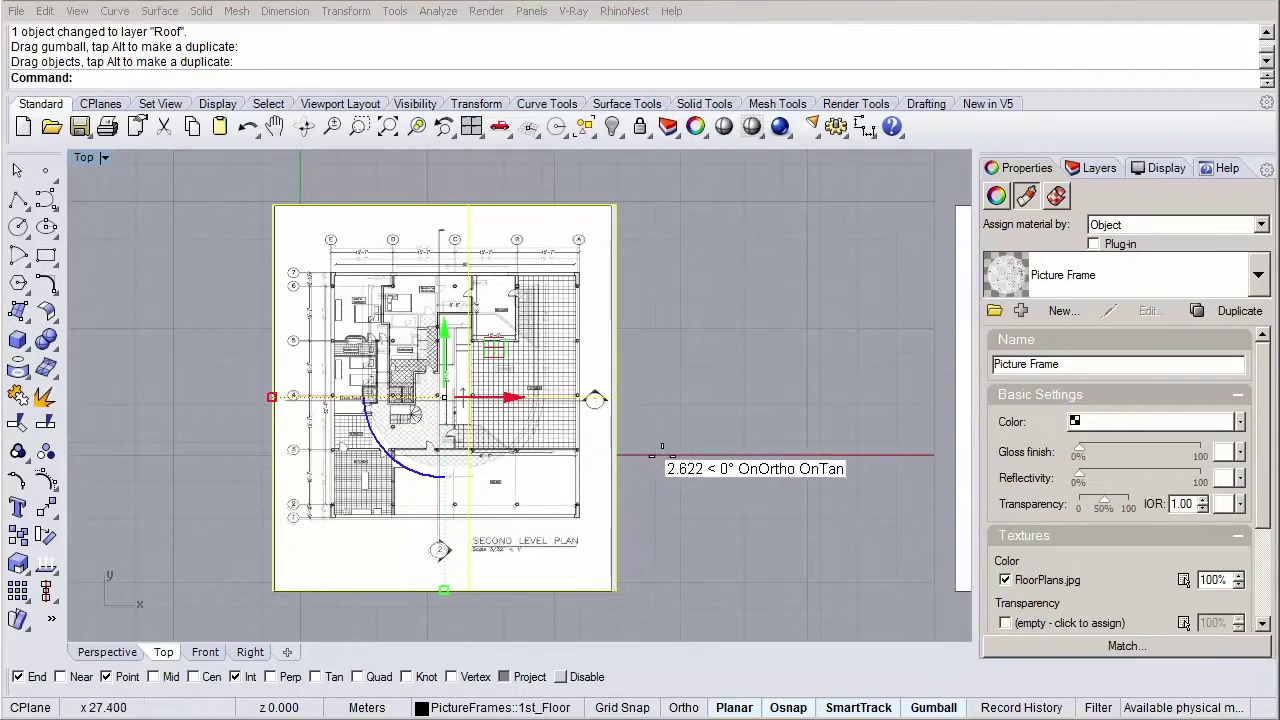
pyautogui.moveTo(1098, 504); pyautogui.dragTo(1083, 504)
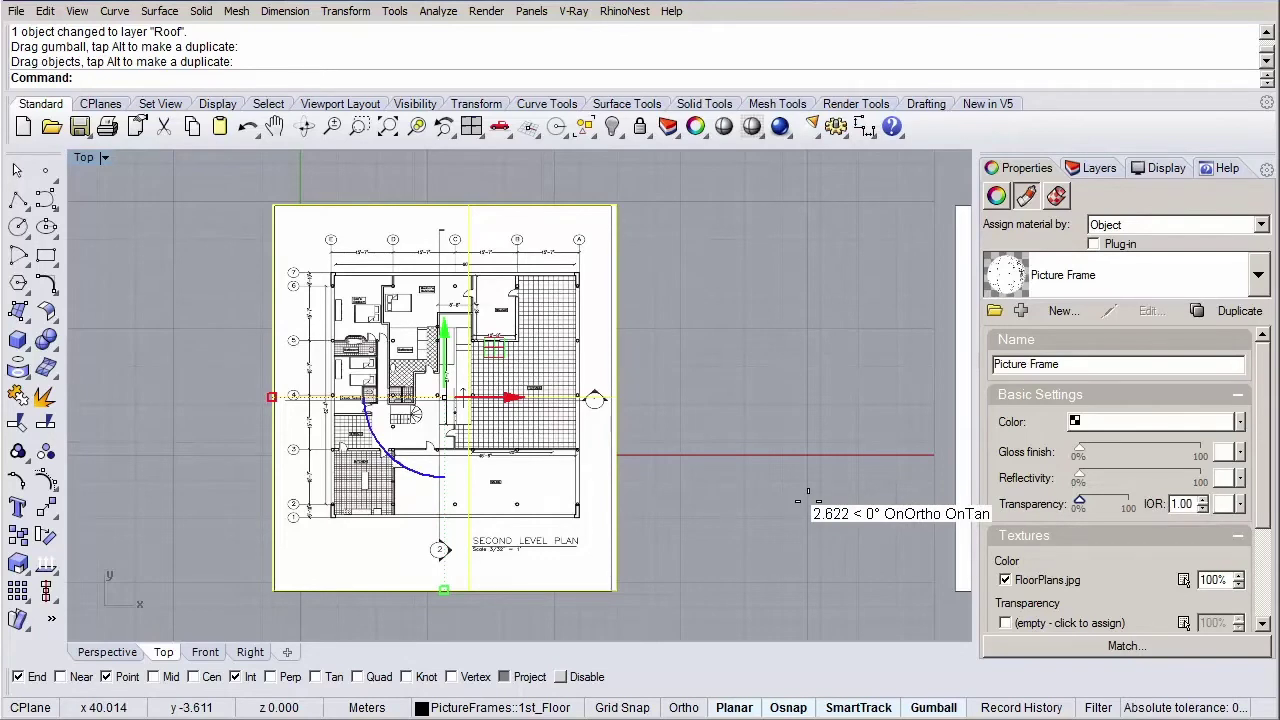
pyautogui.press('Escape')
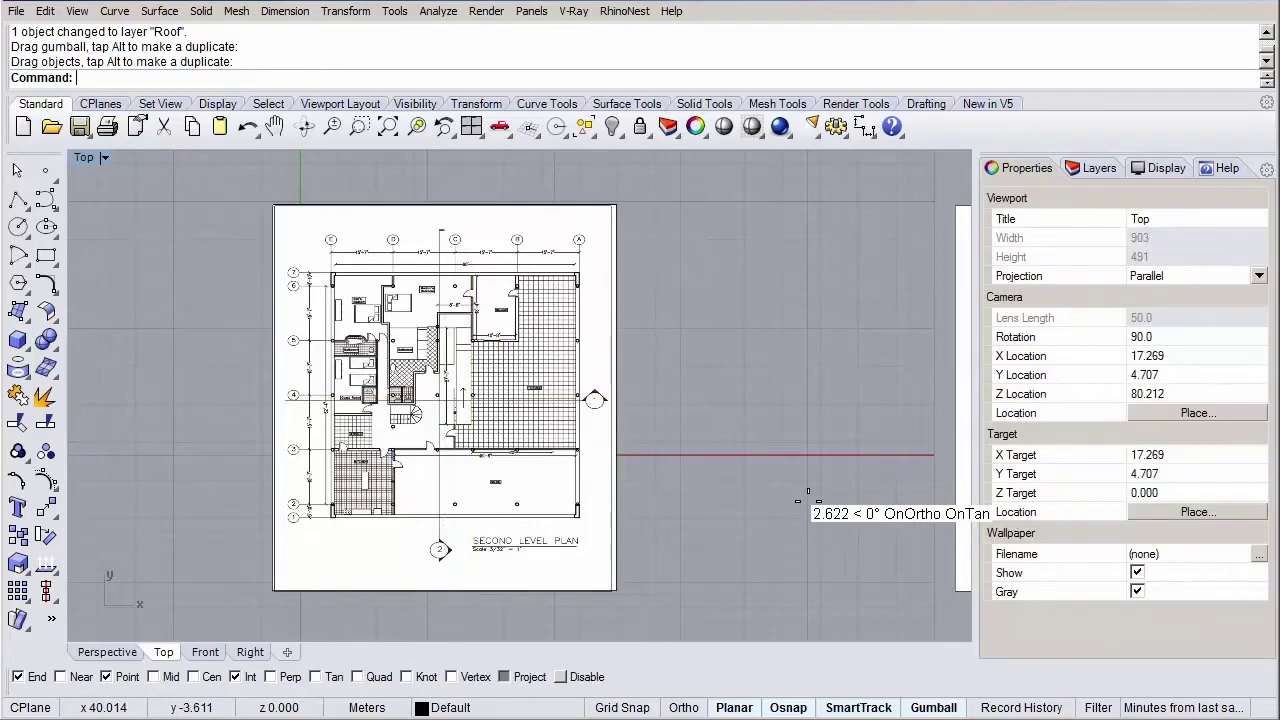
# Bring the third level plan into view and lock the 1st_Floor layer.
pyautogui.moveTo(889, 495); pyautogui.dragTo(487, 482, button='right')
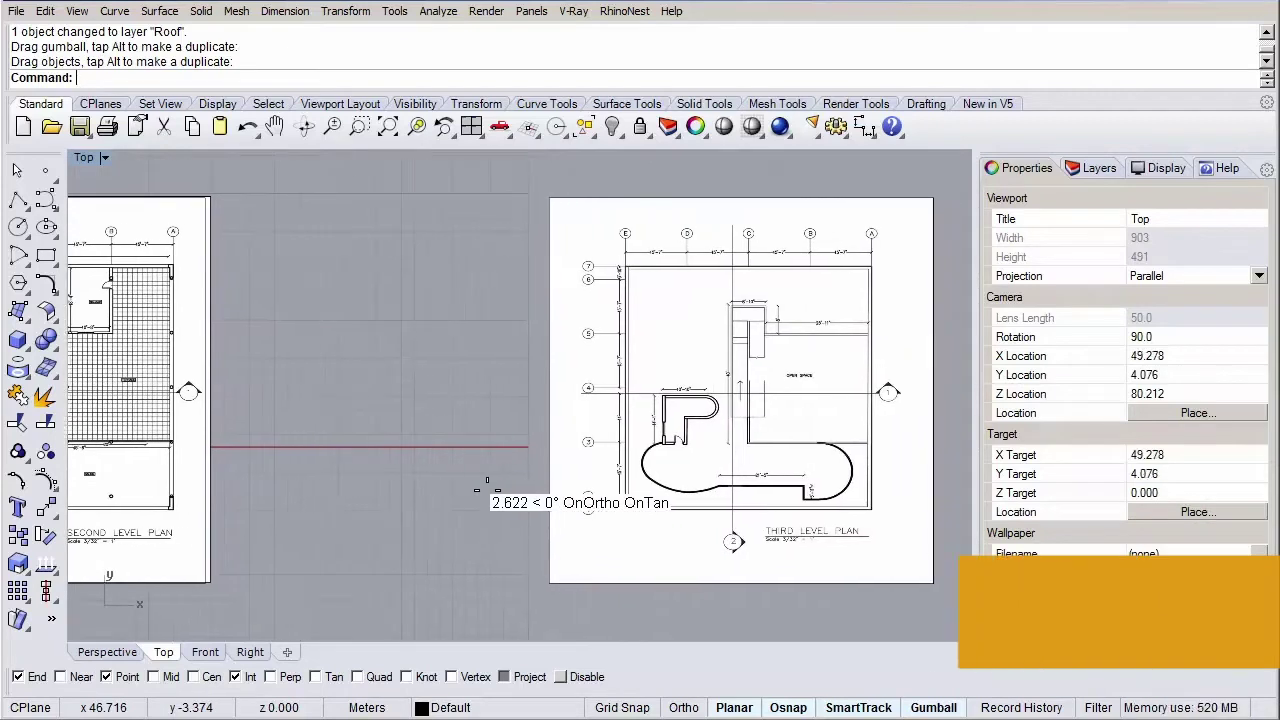
pyautogui.click(1091, 166)
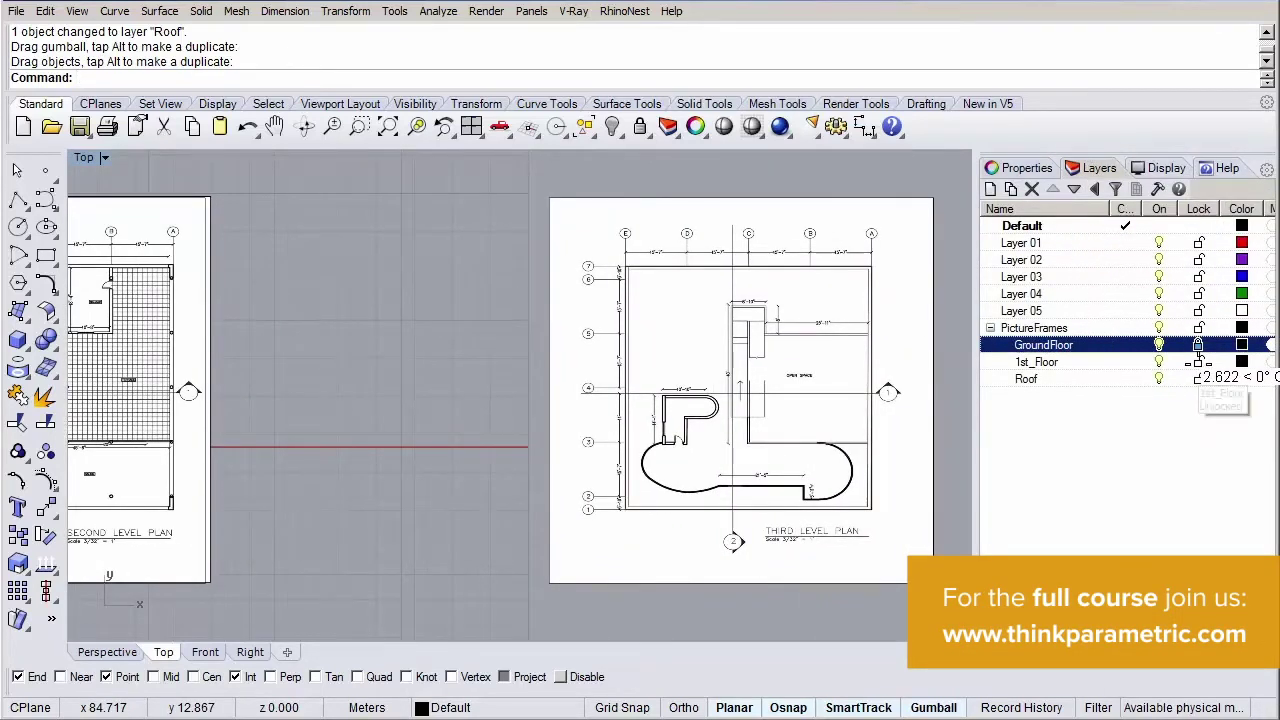
pyautogui.click(1198, 361)
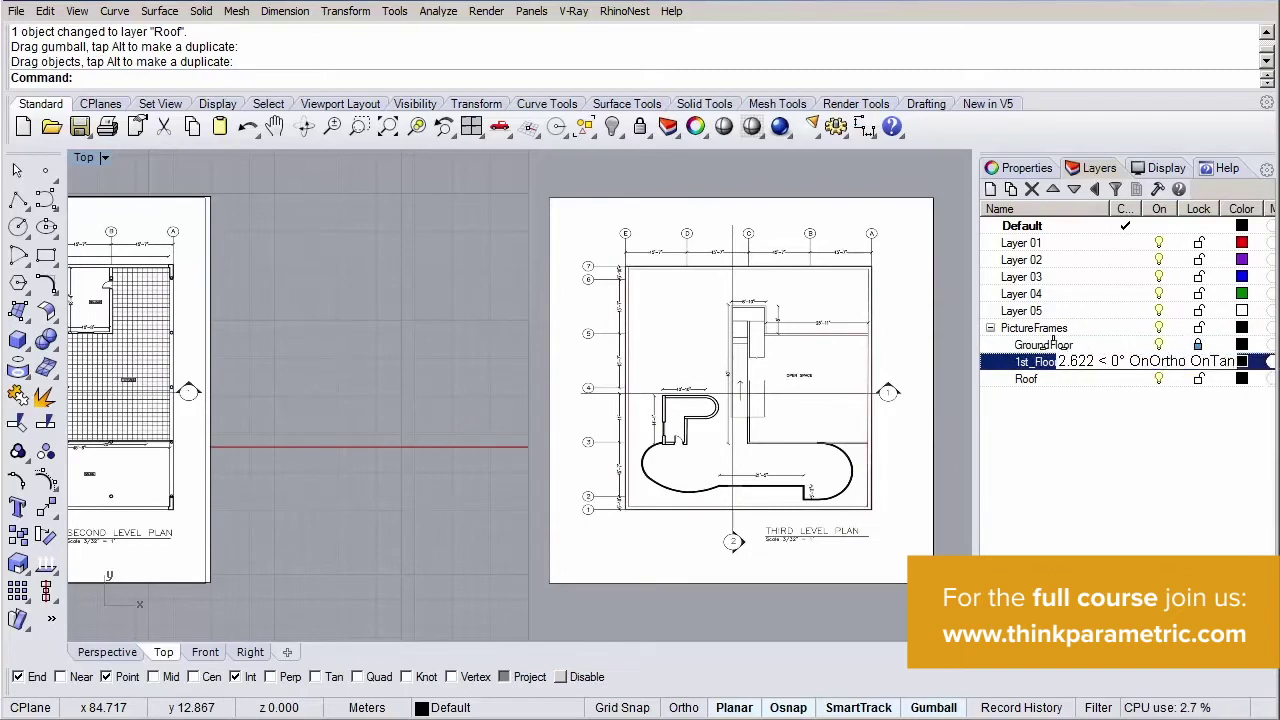
# Select the third level plan frame and raise its material transparency to make it semi-transparent.
pyautogui.hotkey('ctrl', 'a')
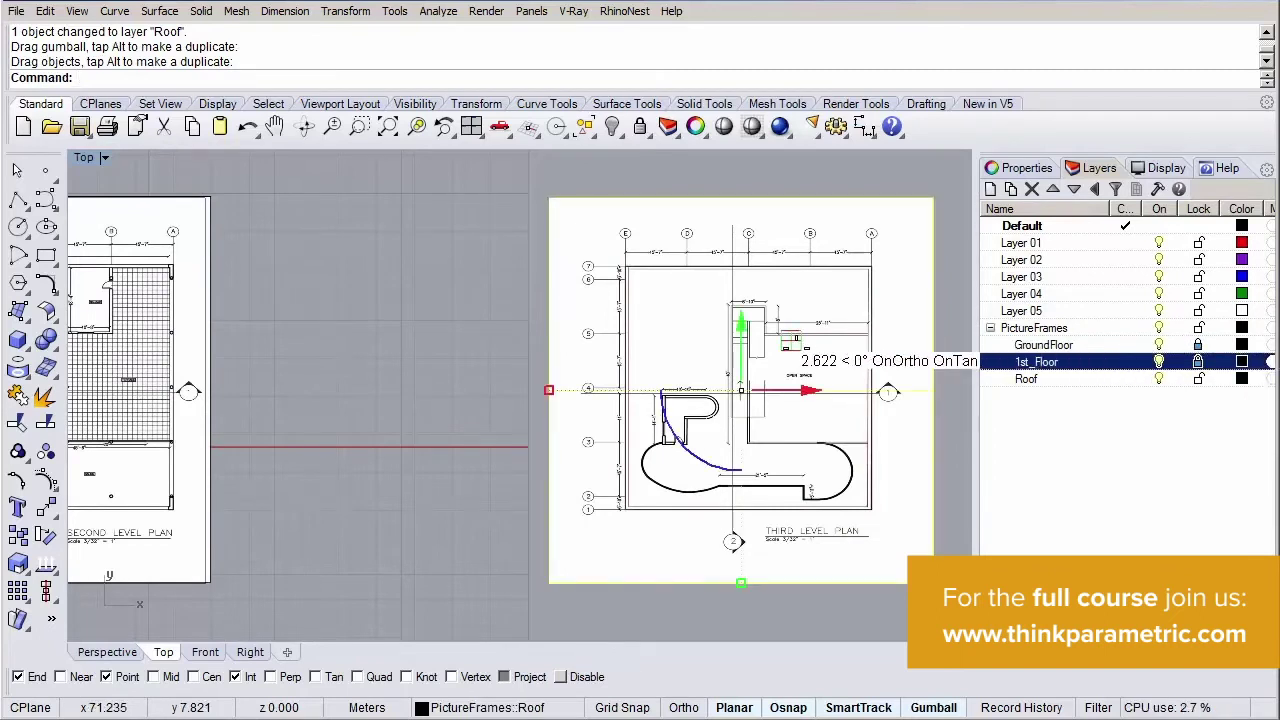
pyautogui.click(1002, 167)
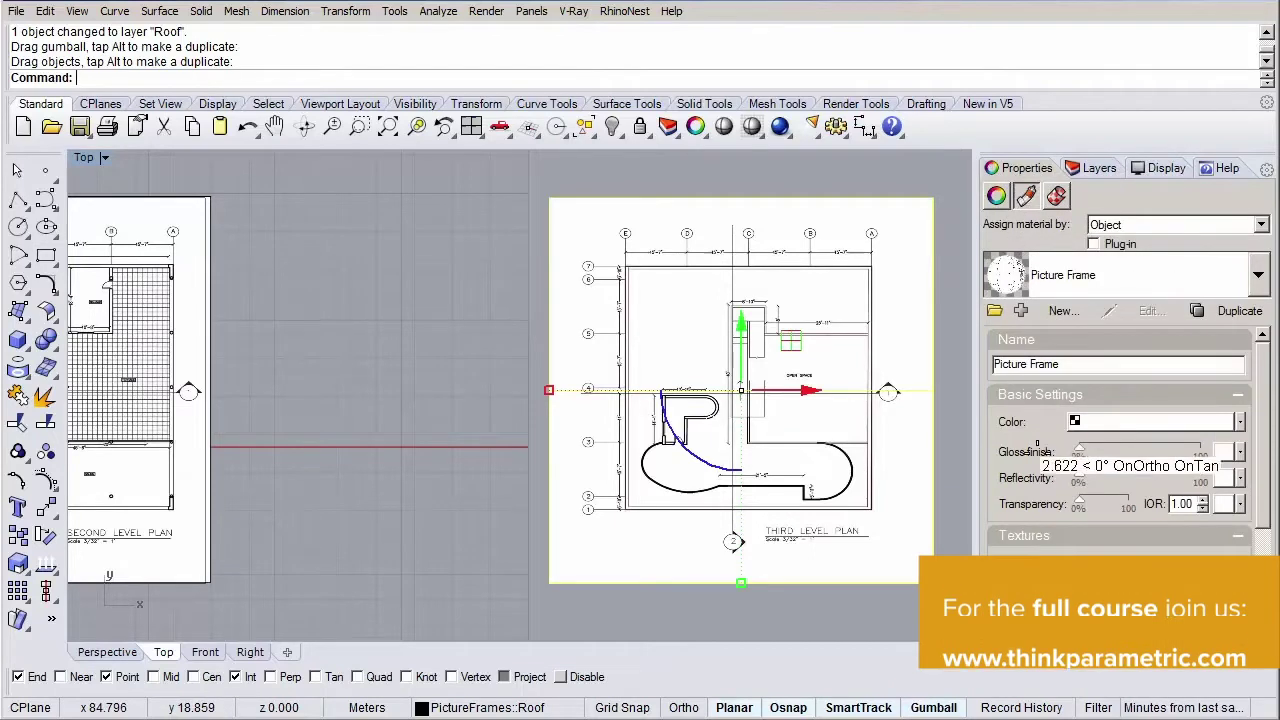
pyautogui.moveTo(1087, 501); pyautogui.dragTo(1102, 501)
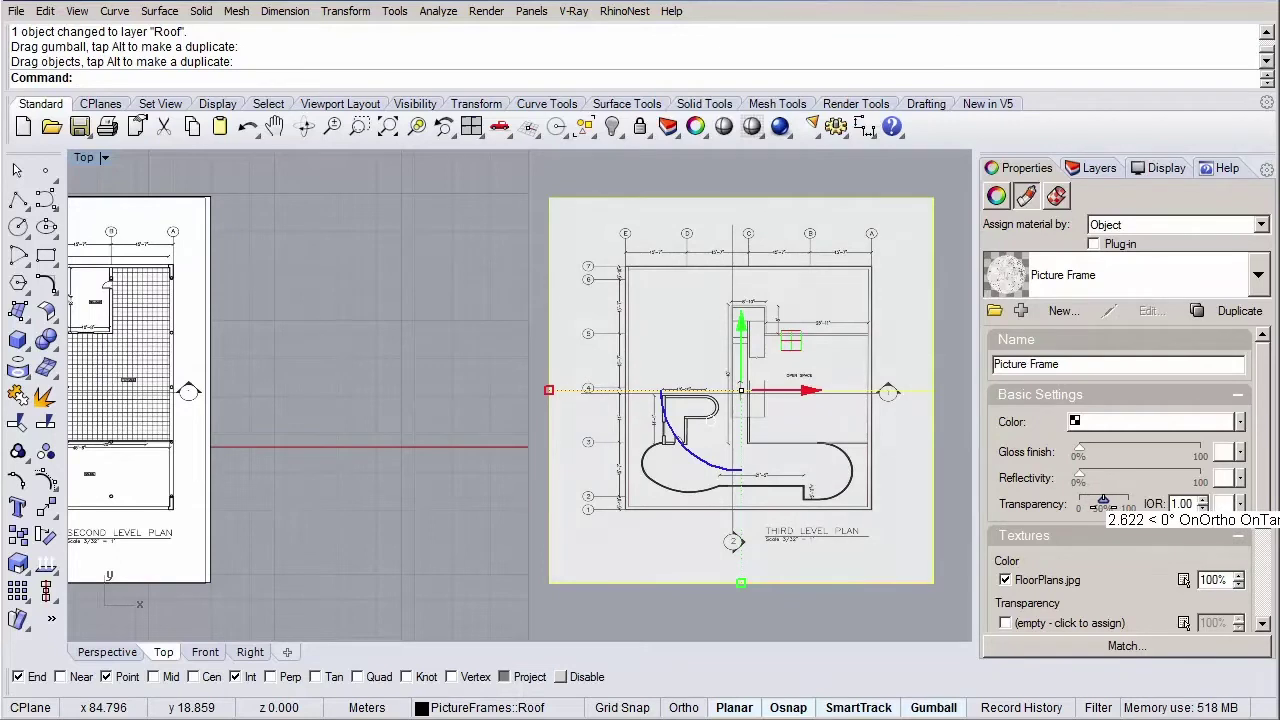
# Move the third level plan frame over the second level plan and fine-tune it until the gridlines match.
pyautogui.moveTo(296, 409); pyautogui.dragTo(436, 392, button='right')
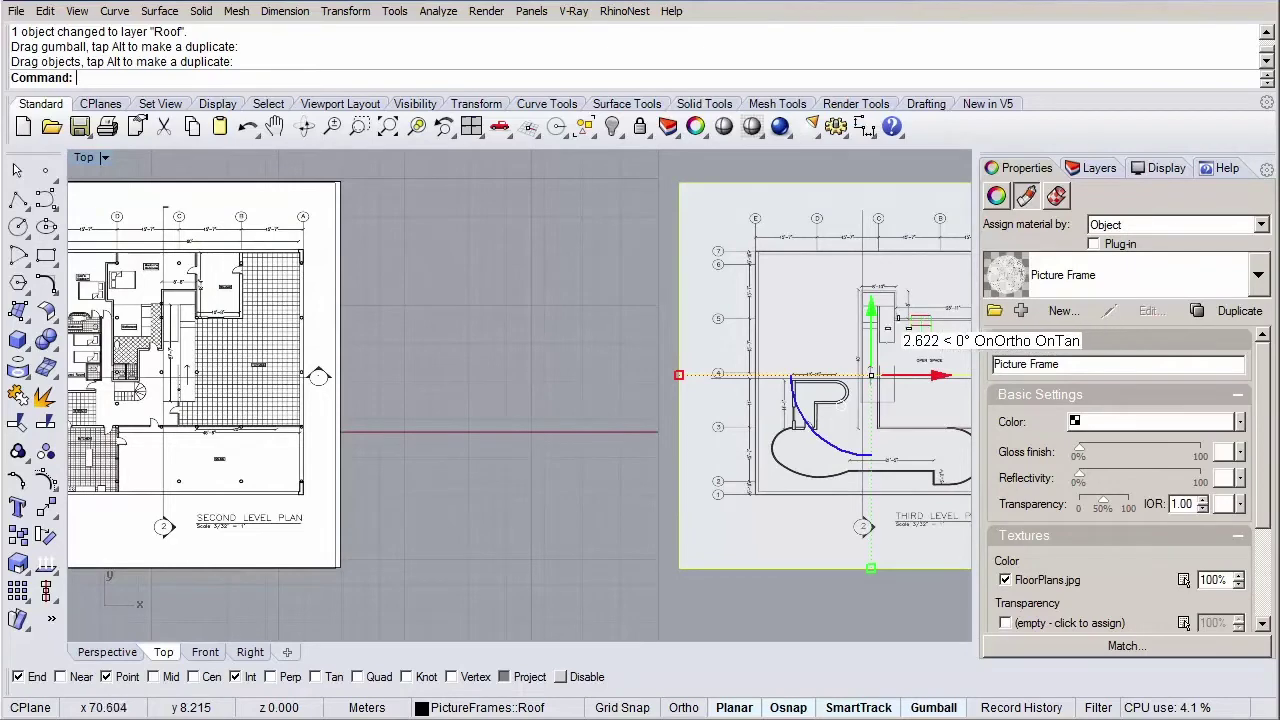
pyautogui.hotkey('ctrl', 'z')
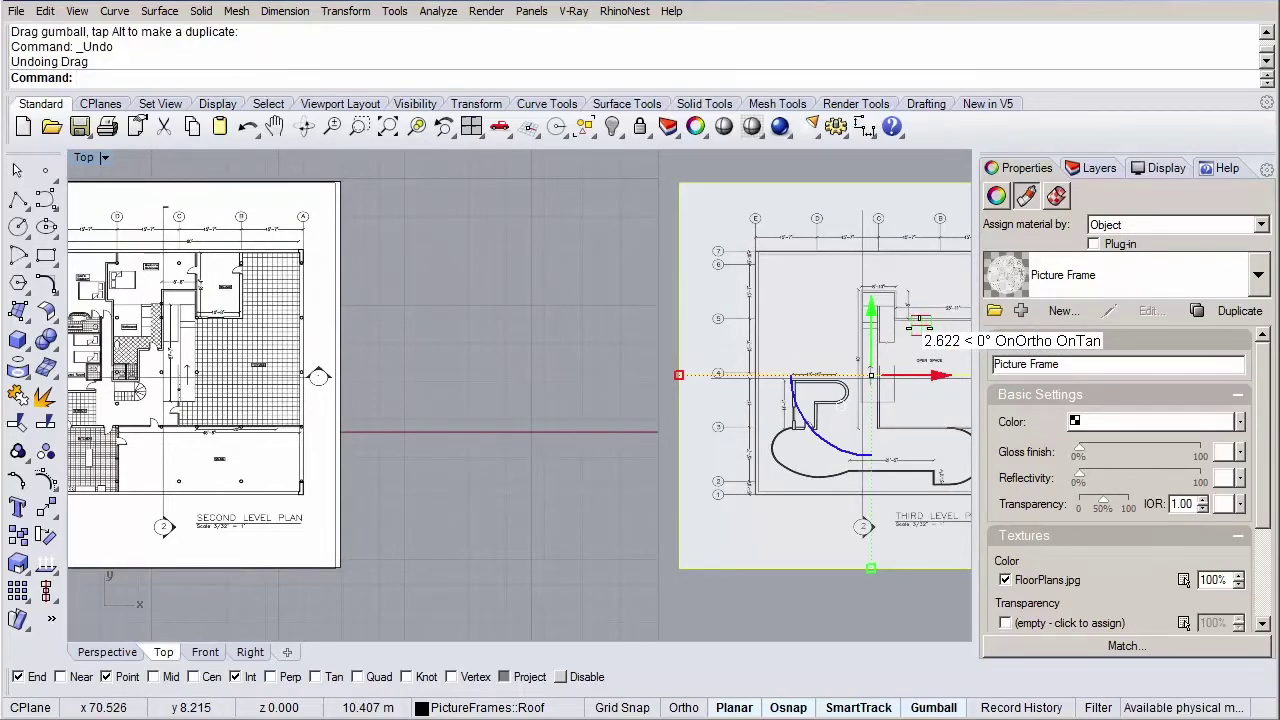
pyautogui.moveTo(905, 350); pyautogui.dragTo(301, 350)
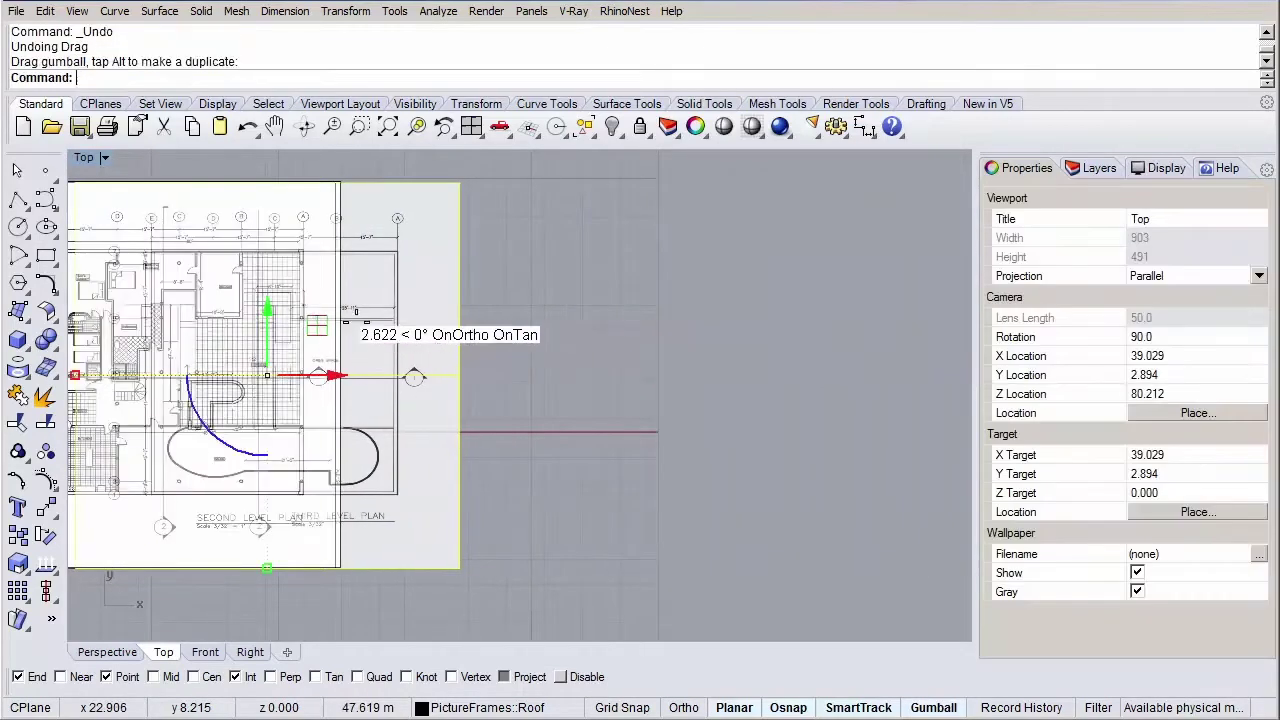
pyautogui.scroll(5, 560, 340)
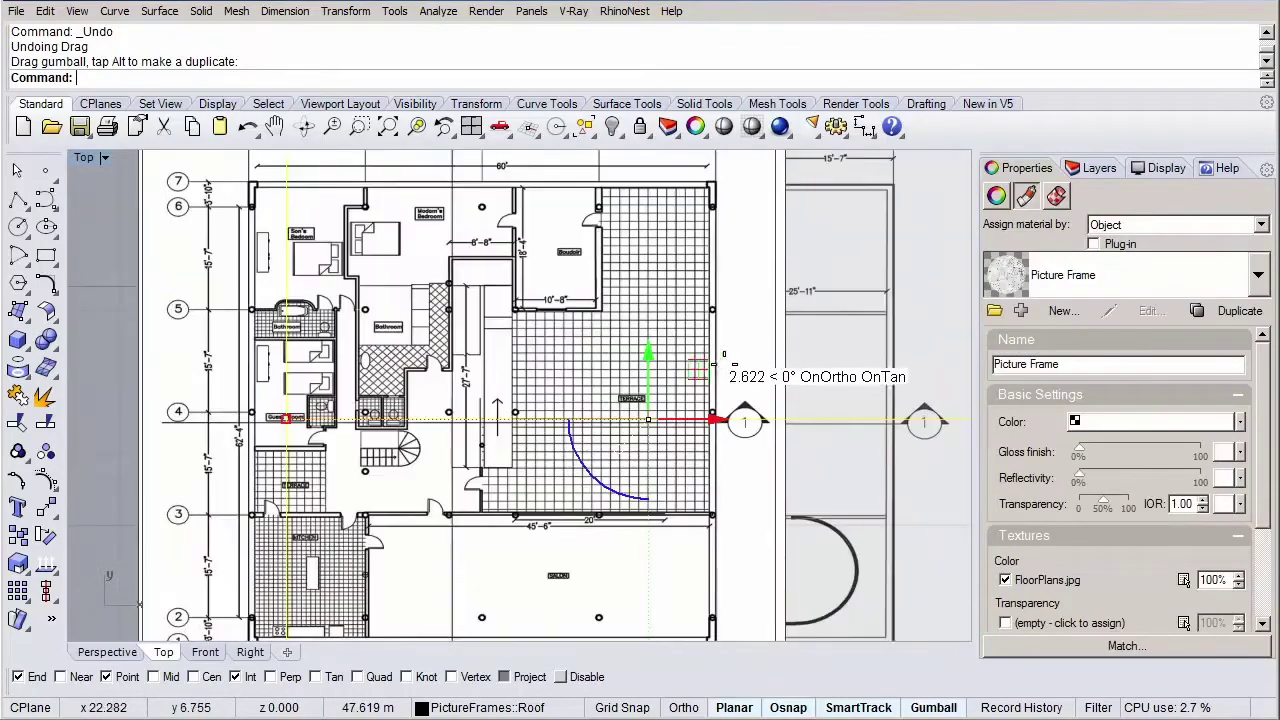
pyautogui.moveTo(675, 354); pyautogui.dragTo(490, 363)
pyautogui.scroll(4, 250, 213)
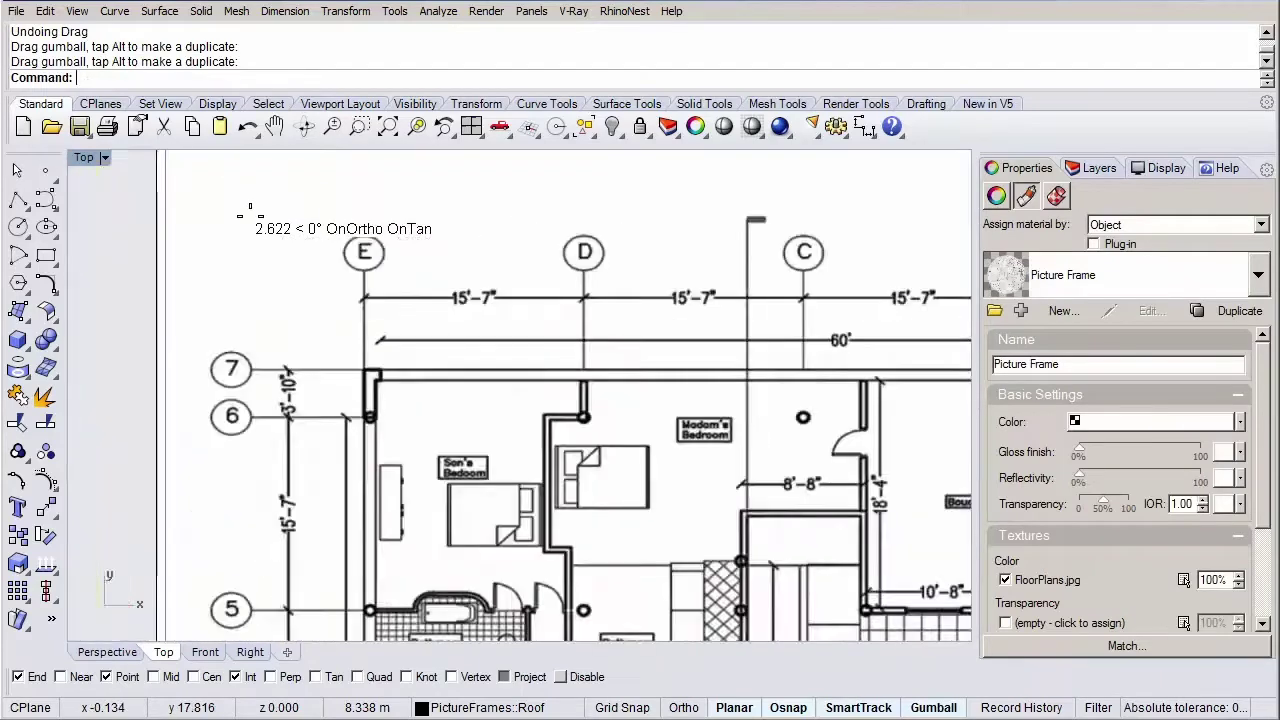
pyautogui.scroll(4, 250, 213)
pyautogui.moveTo(390, 290); pyautogui.dragTo(420, 298)
pyautogui.scroll(-5, 307, 317)
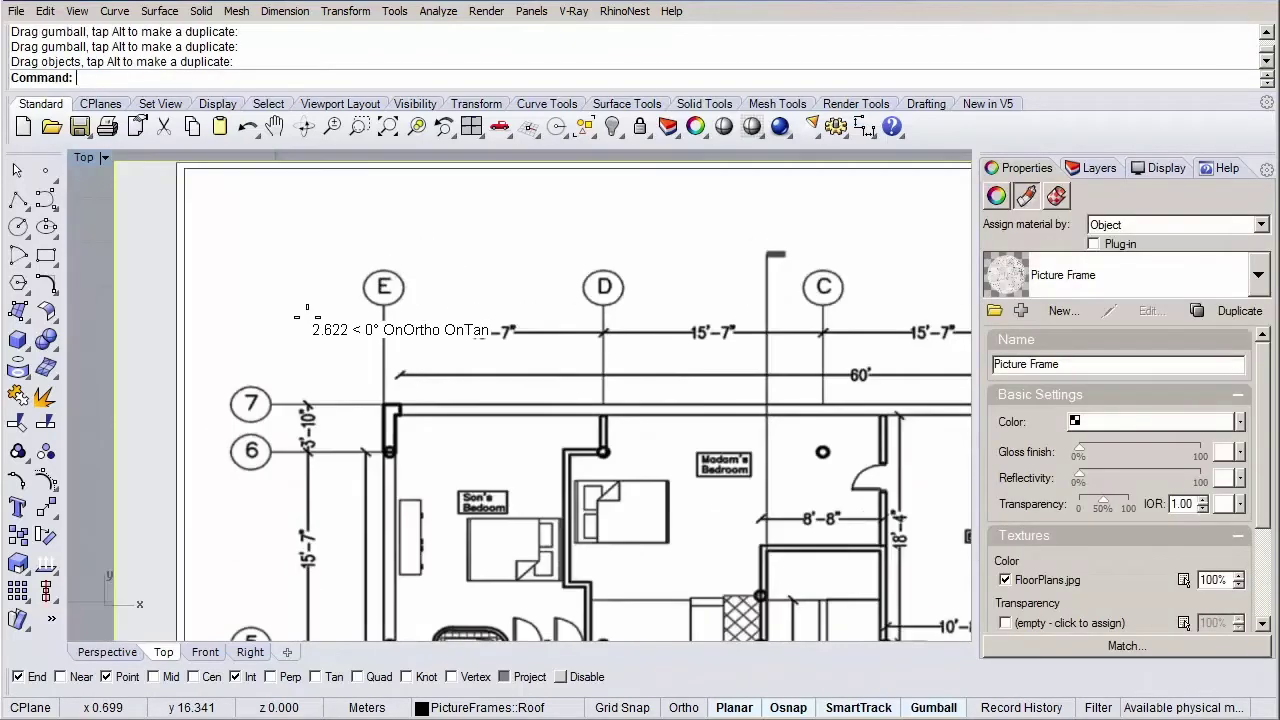
pyautogui.scroll(-3, 307, 316)
# Set the third level plan frame's transparency back to 0% and deselect it.
pyautogui.moveTo(566, 434); pyautogui.dragTo(628, 371, button='right')
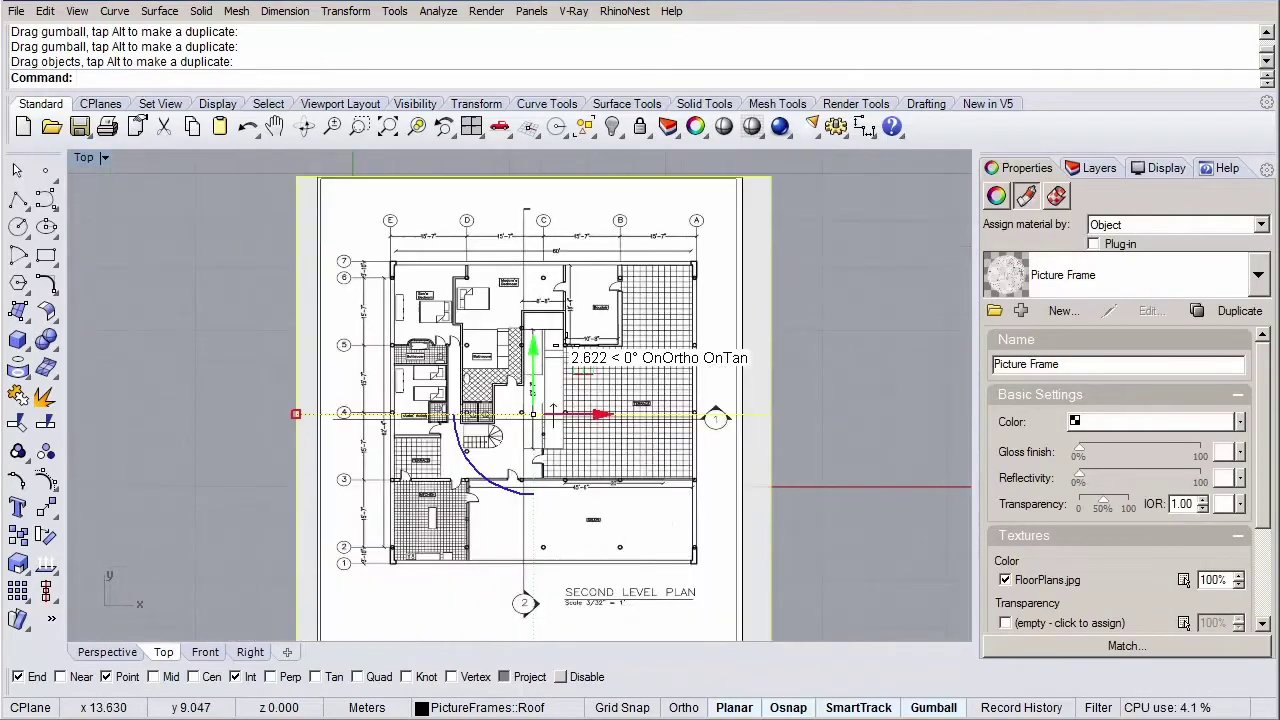
pyautogui.moveTo(840, 440); pyautogui.dragTo(826, 412, button='right')
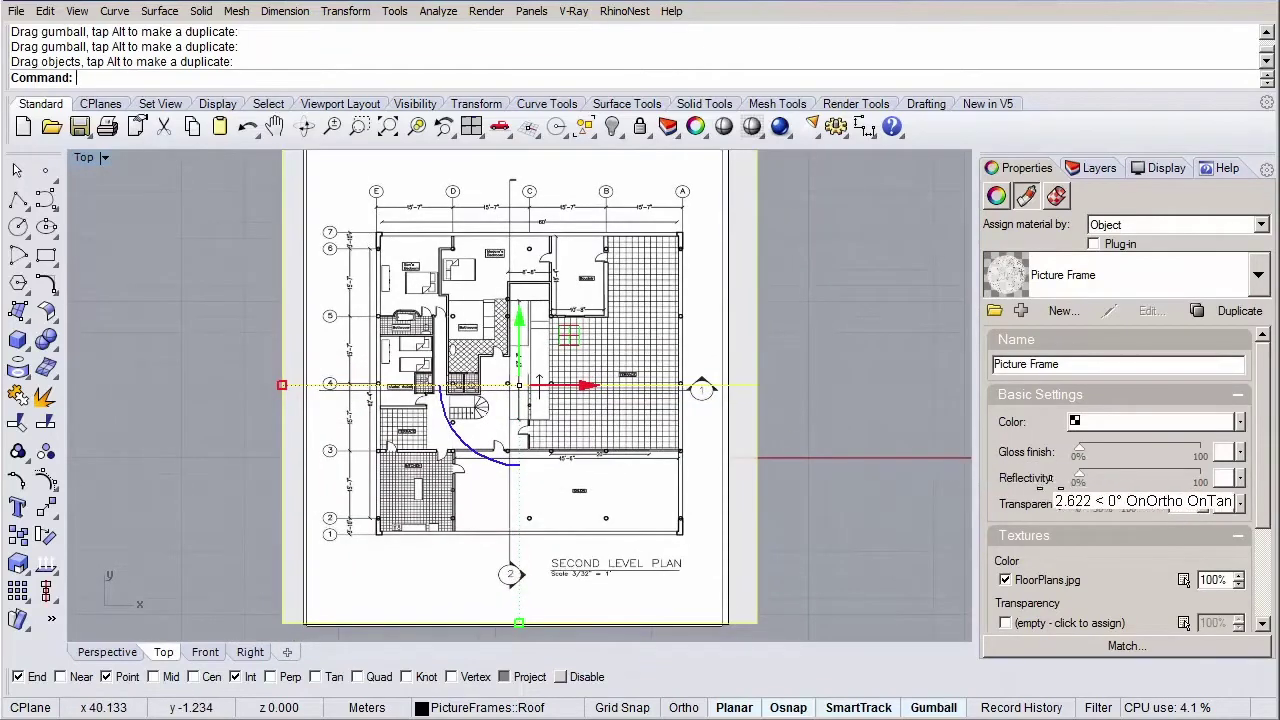
pyautogui.moveTo(1102, 502); pyautogui.dragTo(980, 500)
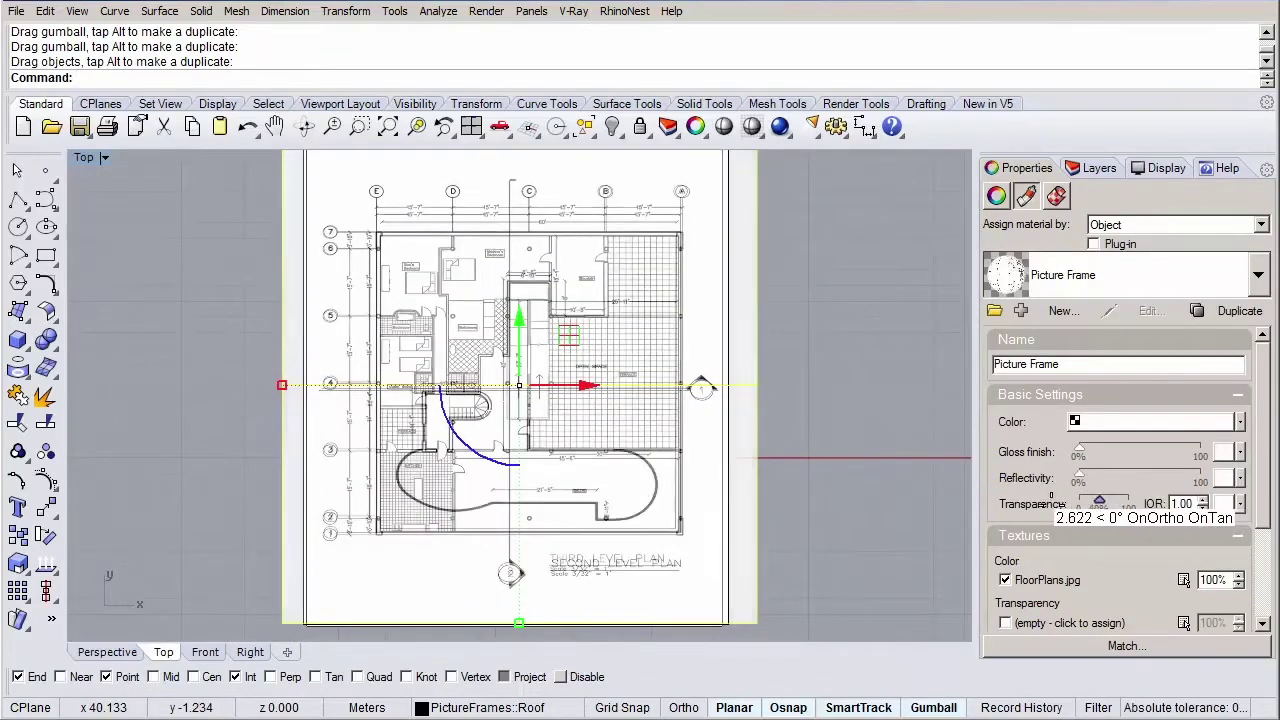
pyautogui.click(903, 480)
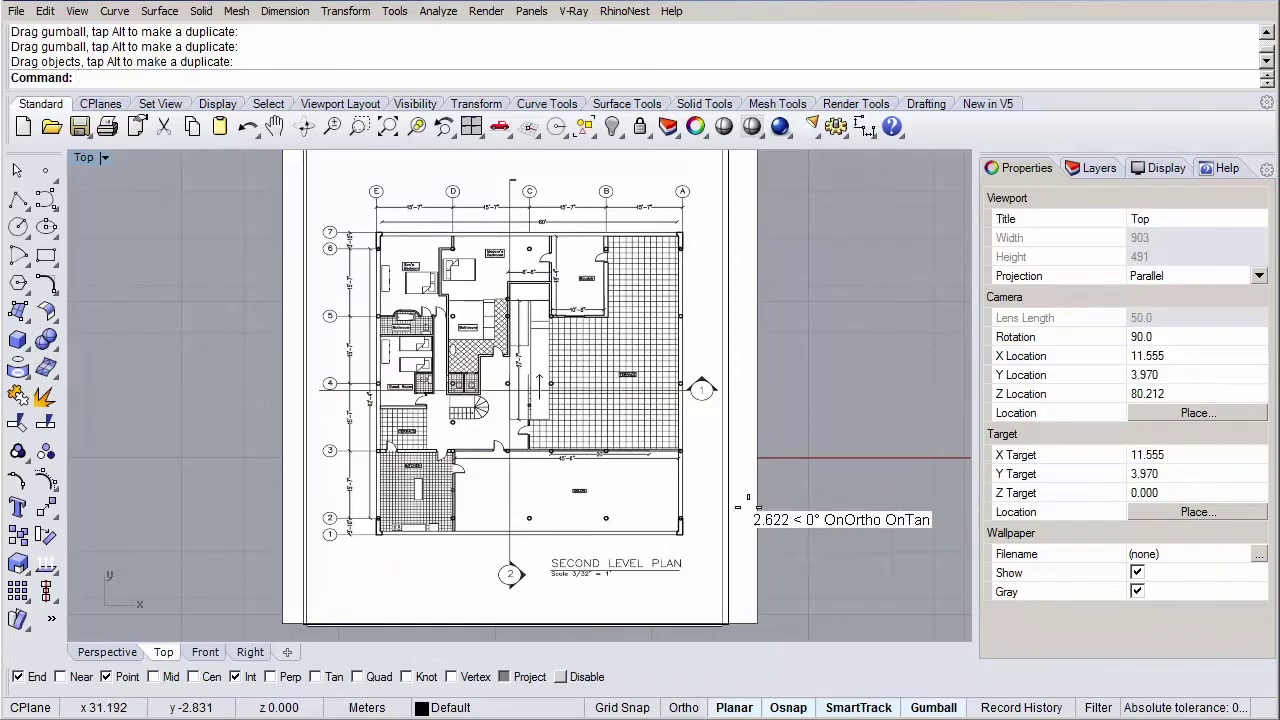
# In the Perspective view, raise the upper plan frames along the Z axis to stack them above the ground plan.
pyautogui.click(117, 646)
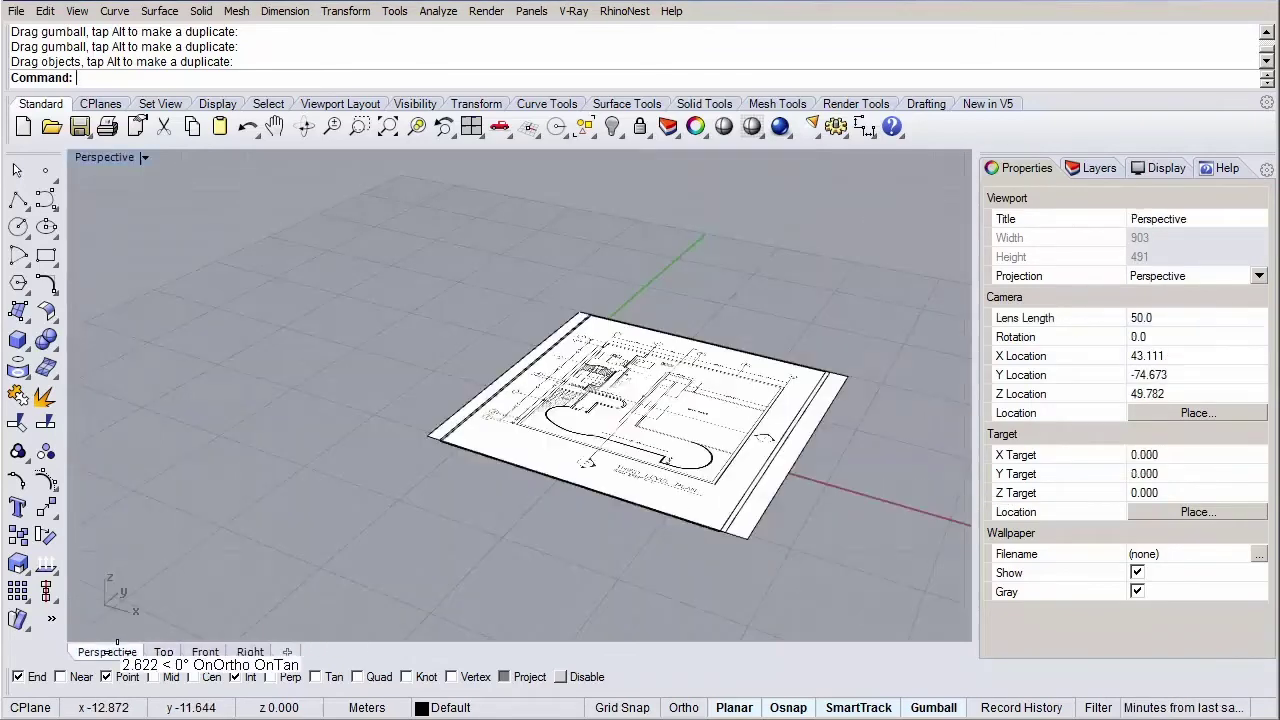
pyautogui.click(1105, 166)
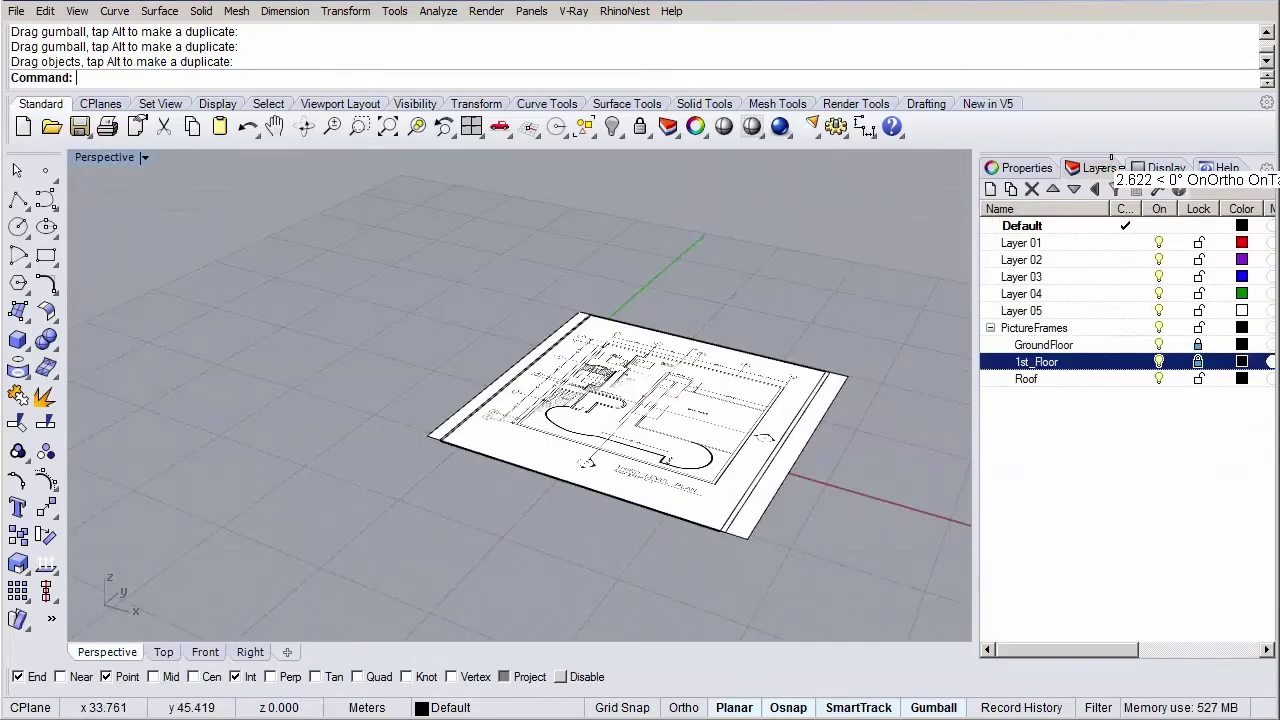
pyautogui.click(690, 423)
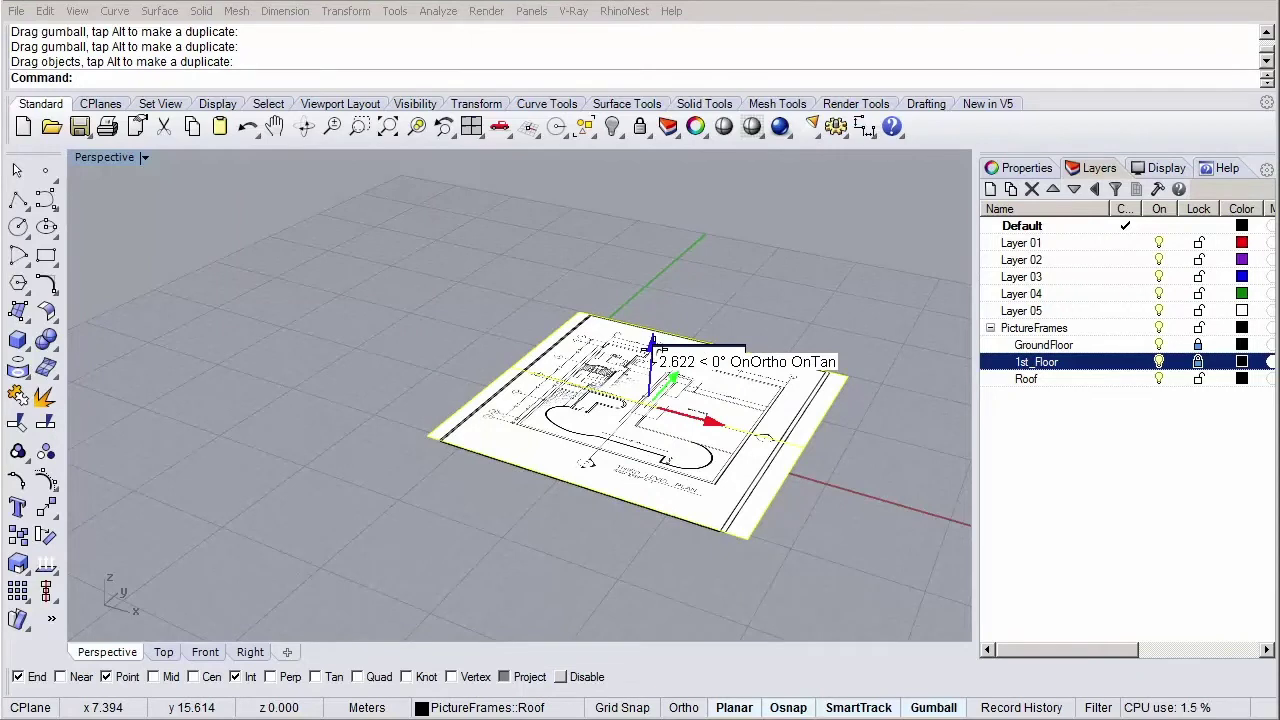
pyautogui.moveTo(651, 342); pyautogui.dragTo(655, 288)
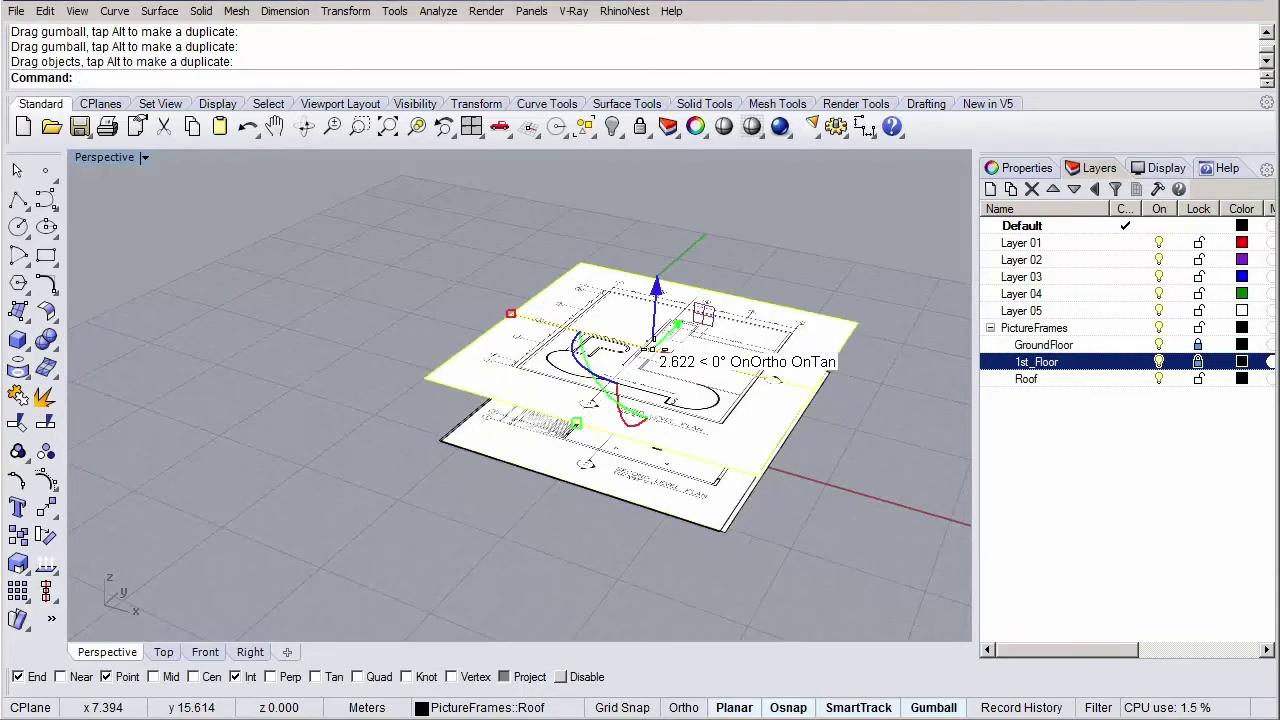
pyautogui.press('Escape')
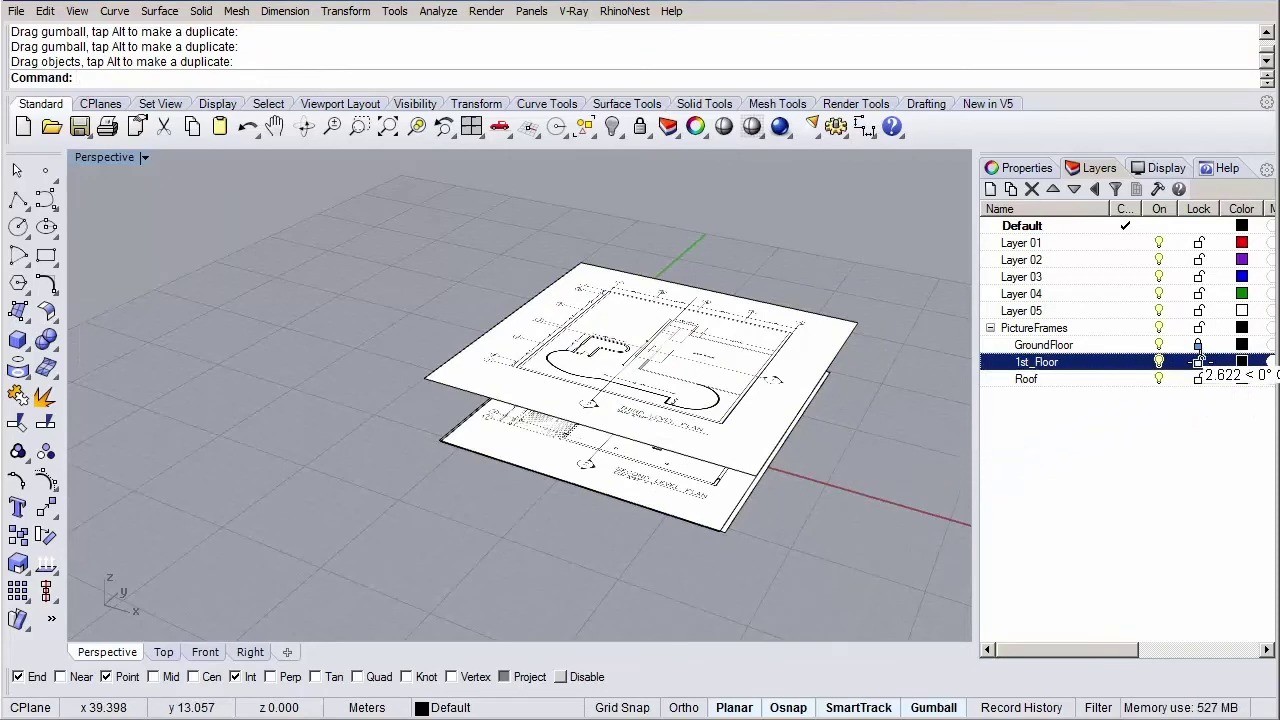
pyautogui.click(705, 462)
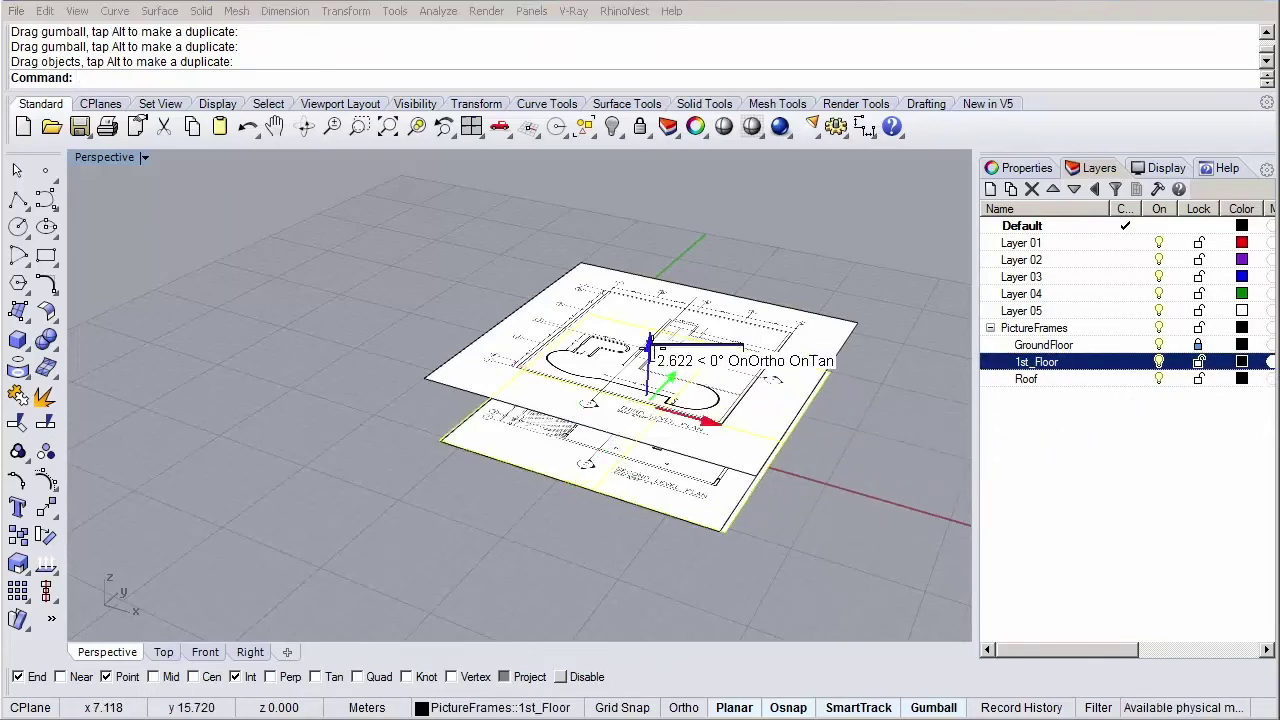
pyautogui.moveTo(650, 350); pyautogui.dragTo(649, 347)
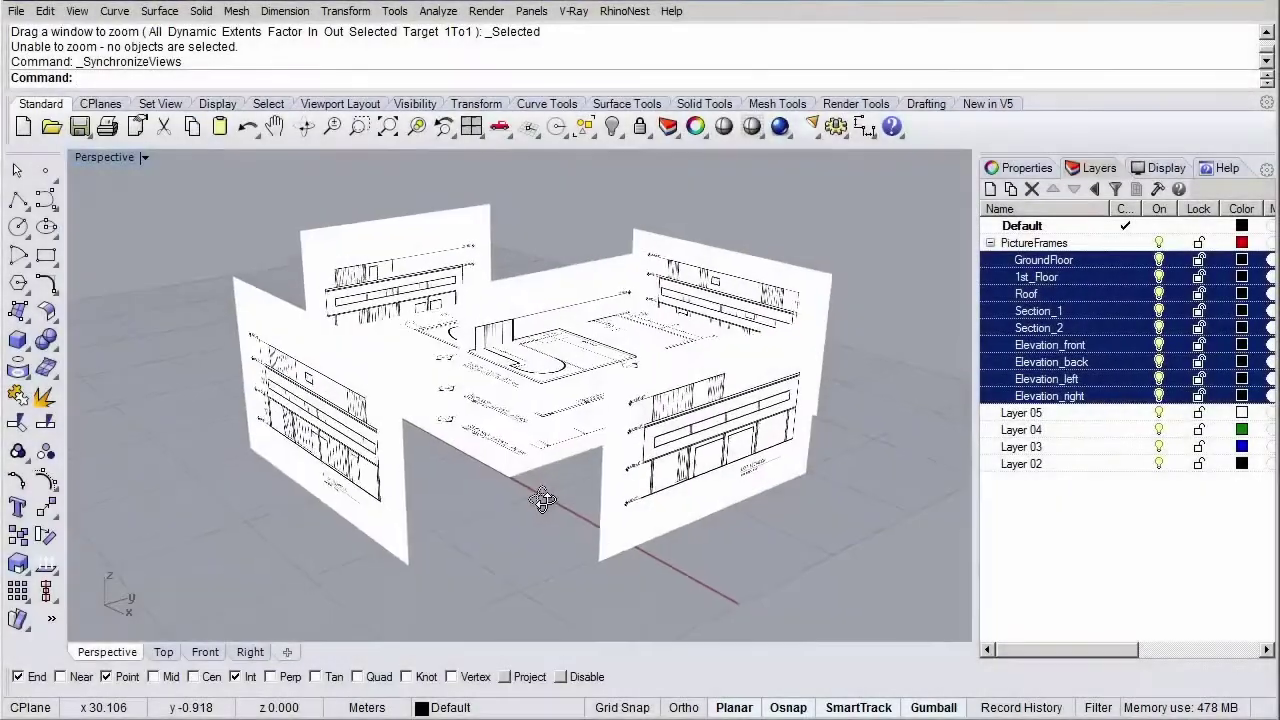
pyautogui.moveTo(579, 527); pyautogui.dragTo(870, 480, button='right')
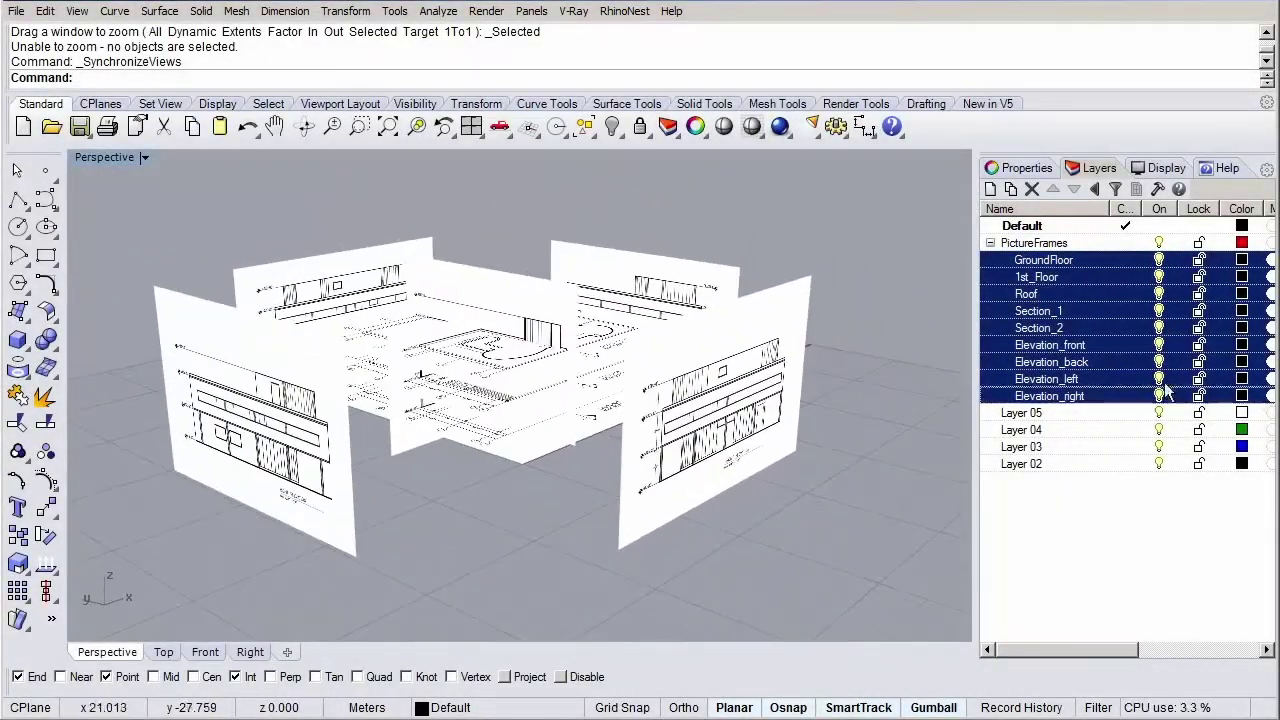
pyautogui.click(1092, 244)
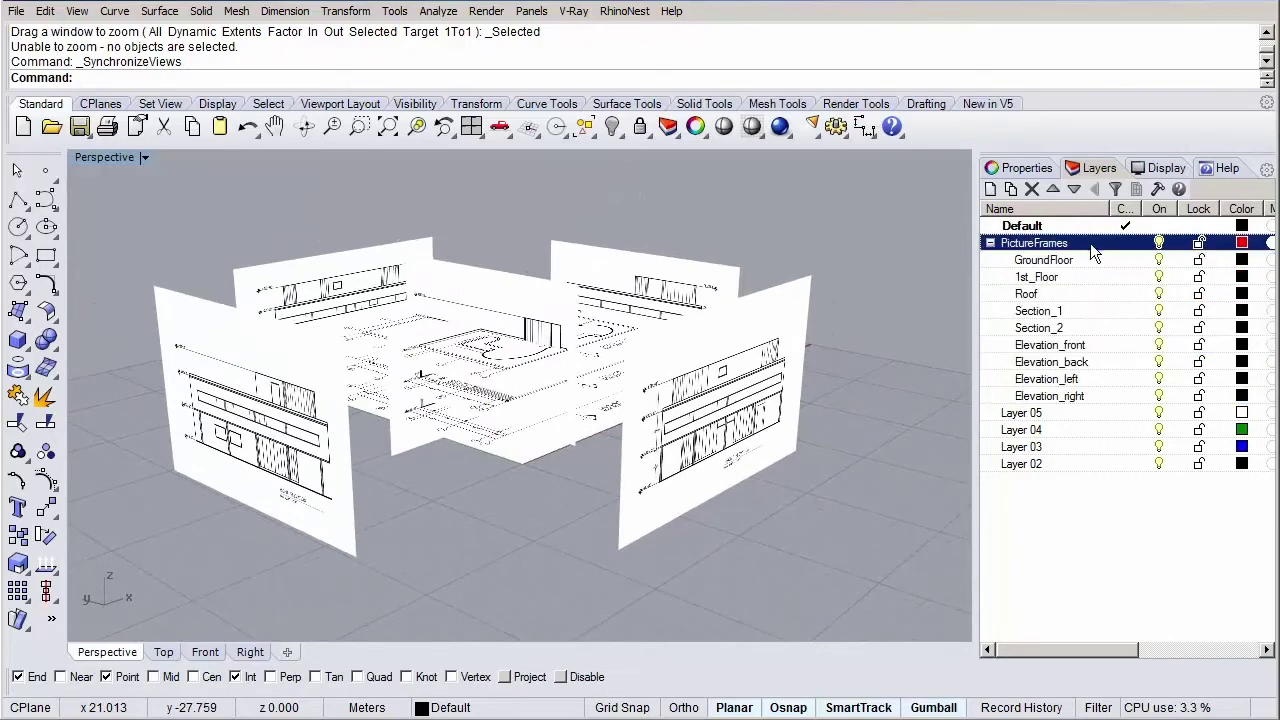
pyautogui.click(1158, 396)
pyautogui.click(1158, 379)
pyautogui.click(1158, 345)
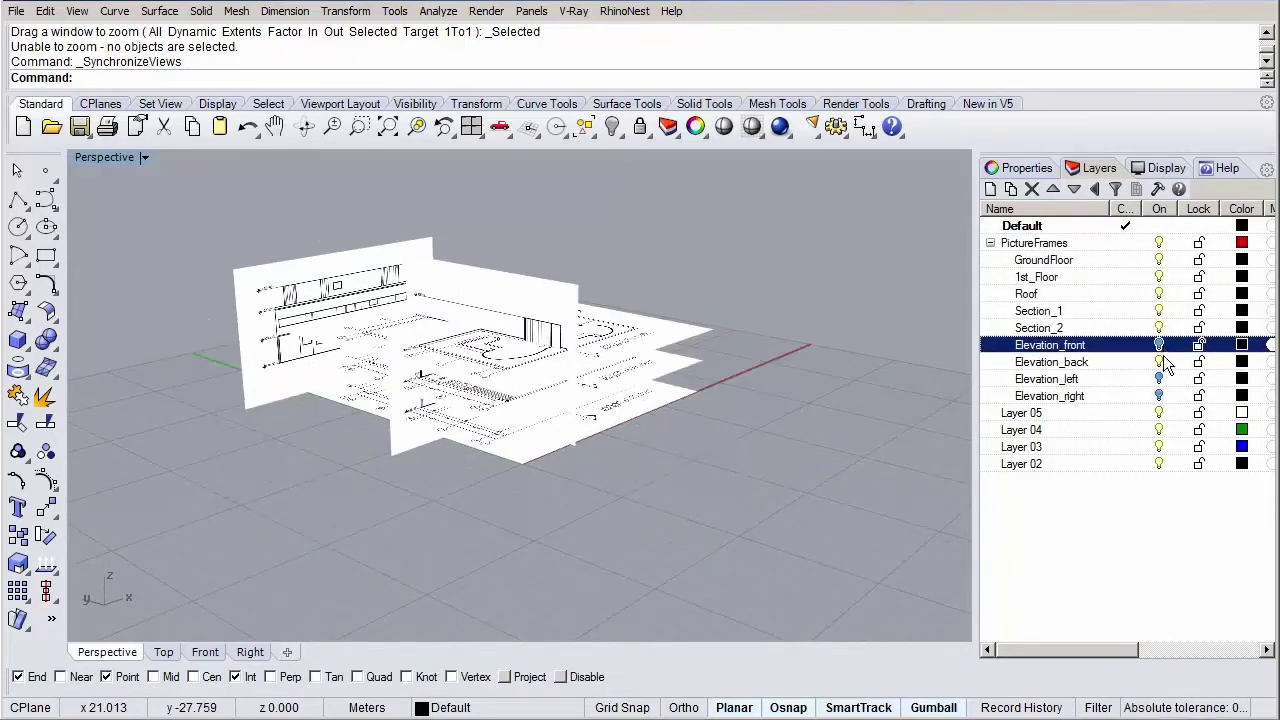
pyautogui.click(1158, 362)
pyautogui.click(1158, 328)
pyautogui.click(1158, 311)
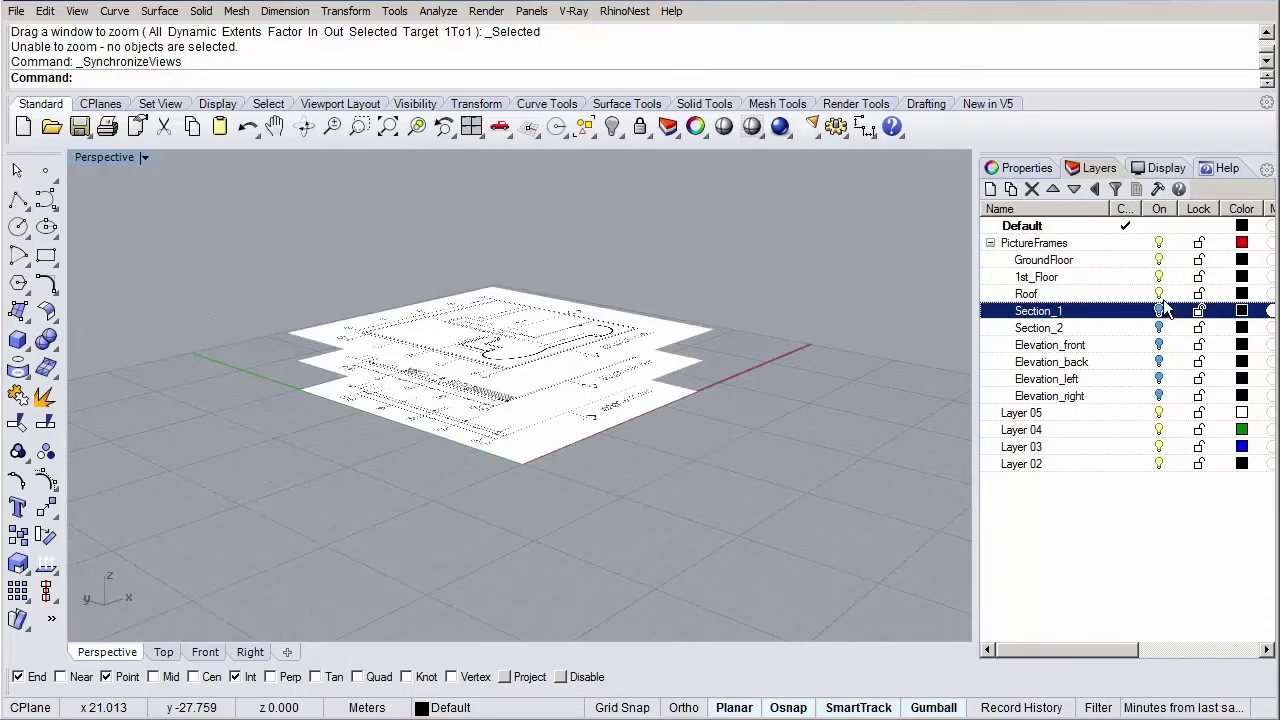
pyautogui.click(1158, 294)
pyautogui.click(1158, 277)
pyautogui.click(1158, 260)
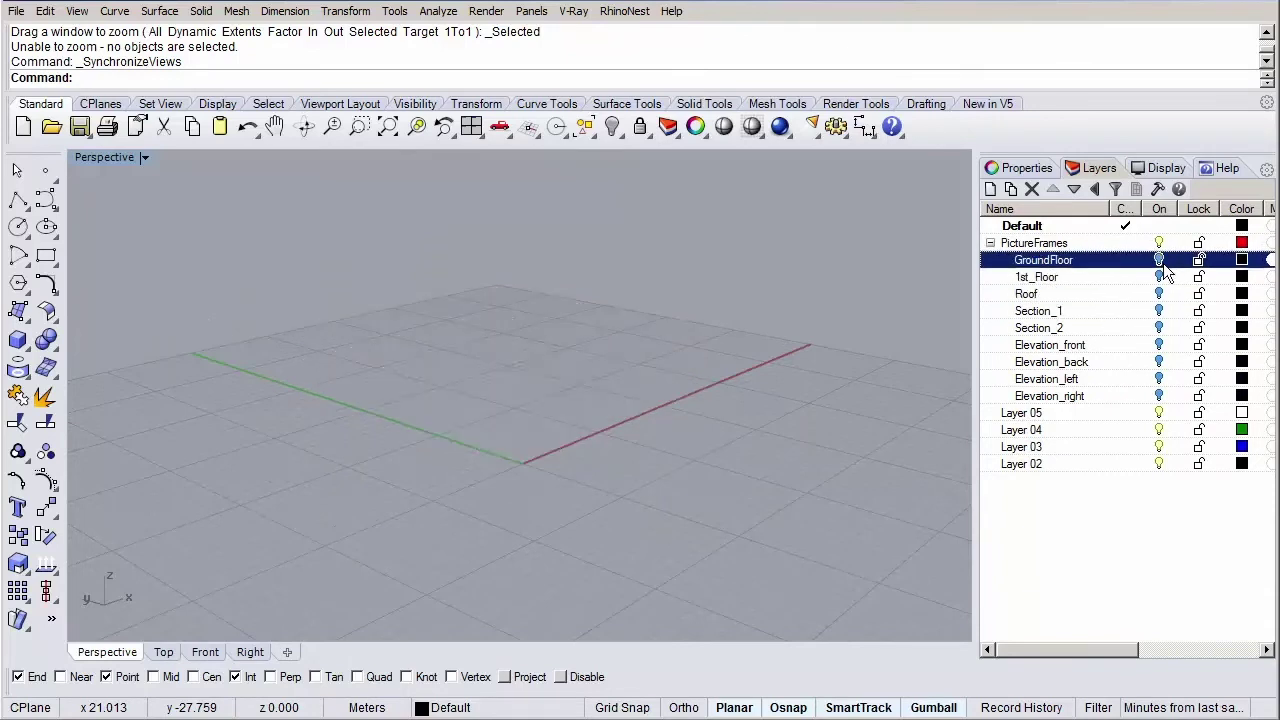
pyautogui.click(1158, 260)
pyautogui.click(1158, 277)
pyautogui.click(1158, 294)
pyautogui.click(1158, 311)
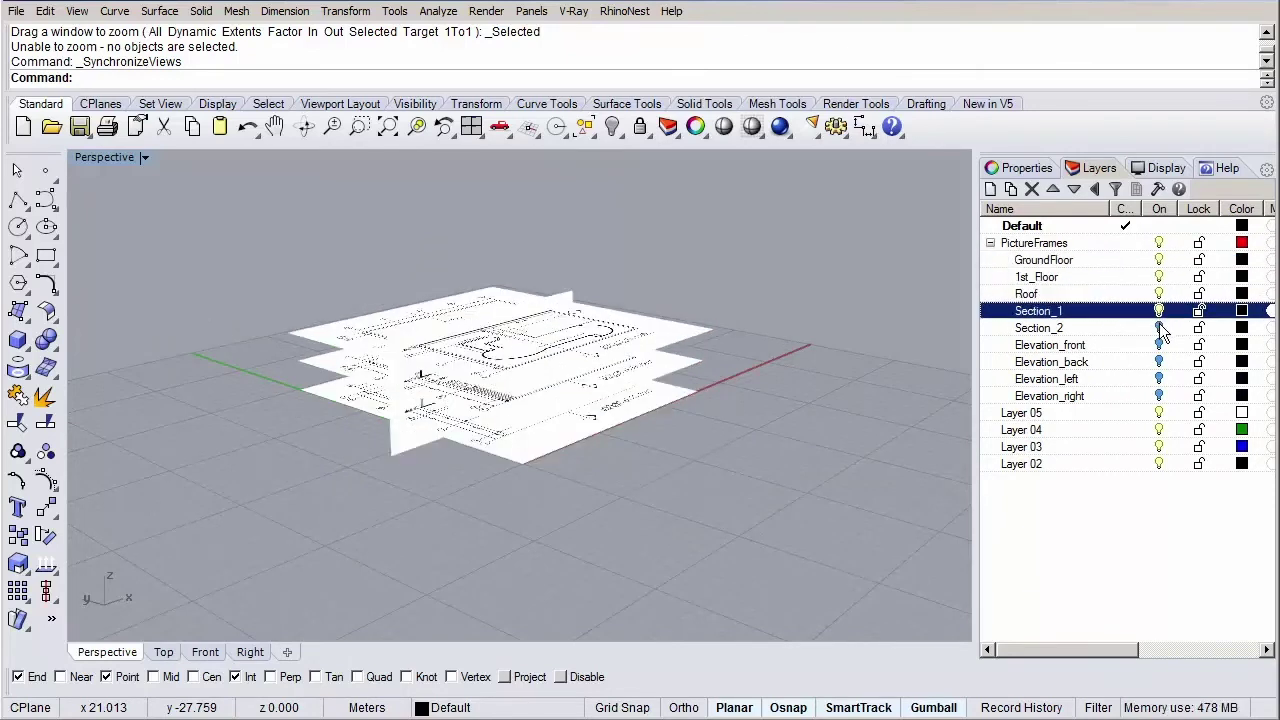
pyautogui.click(1158, 328)
pyautogui.click(1158, 345)
pyautogui.click(1158, 362)
pyautogui.click(1158, 379)
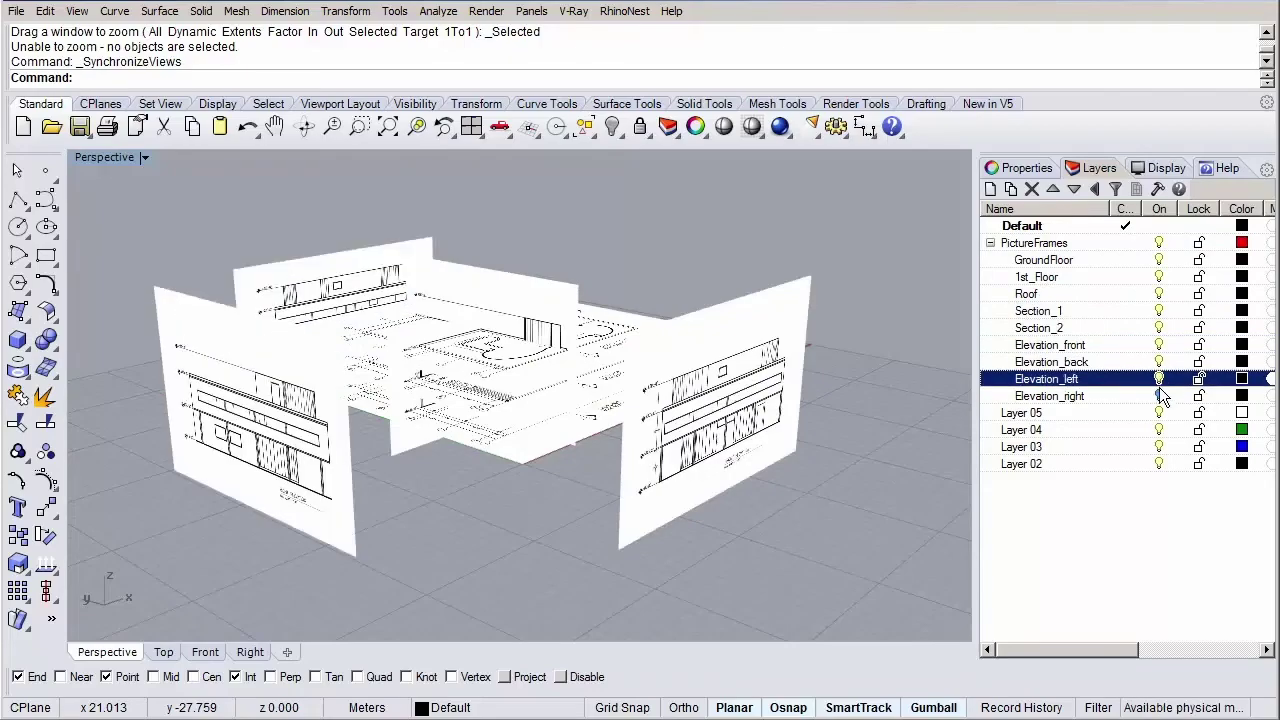
pyautogui.click(1158, 396)
pyautogui.moveTo(640, 420); pyautogui.dragTo(481, 422, button='right')
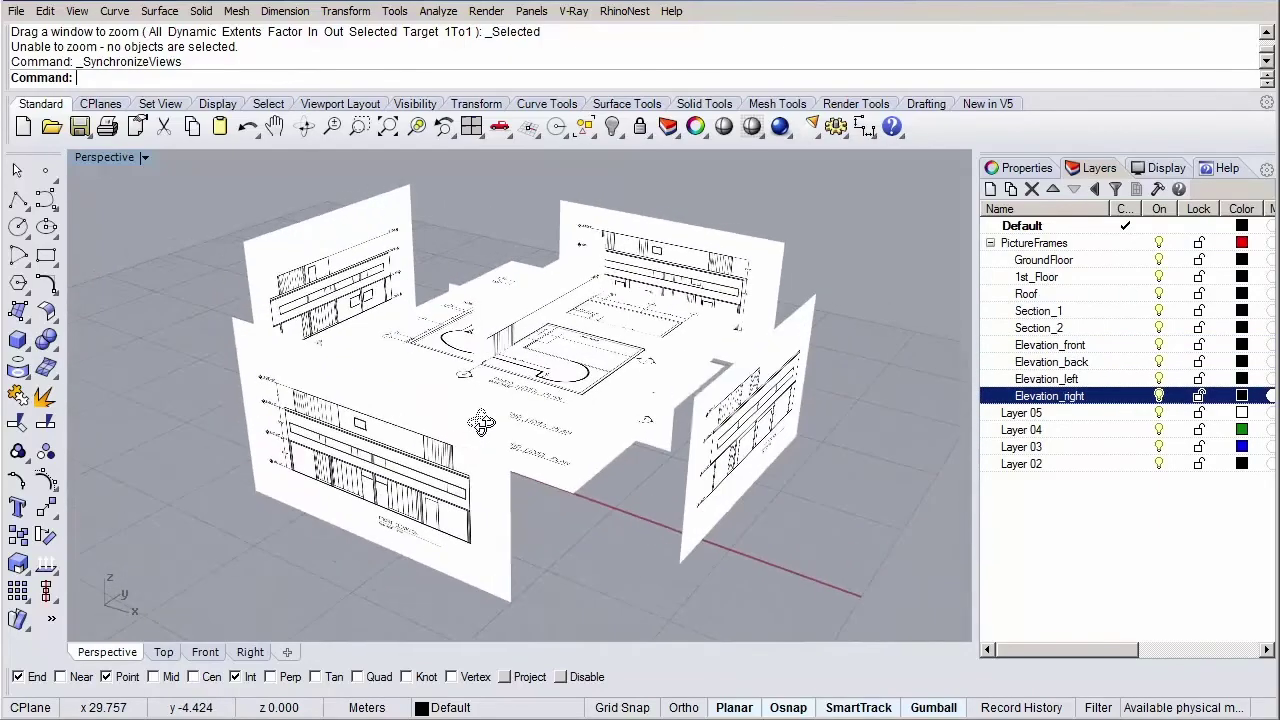